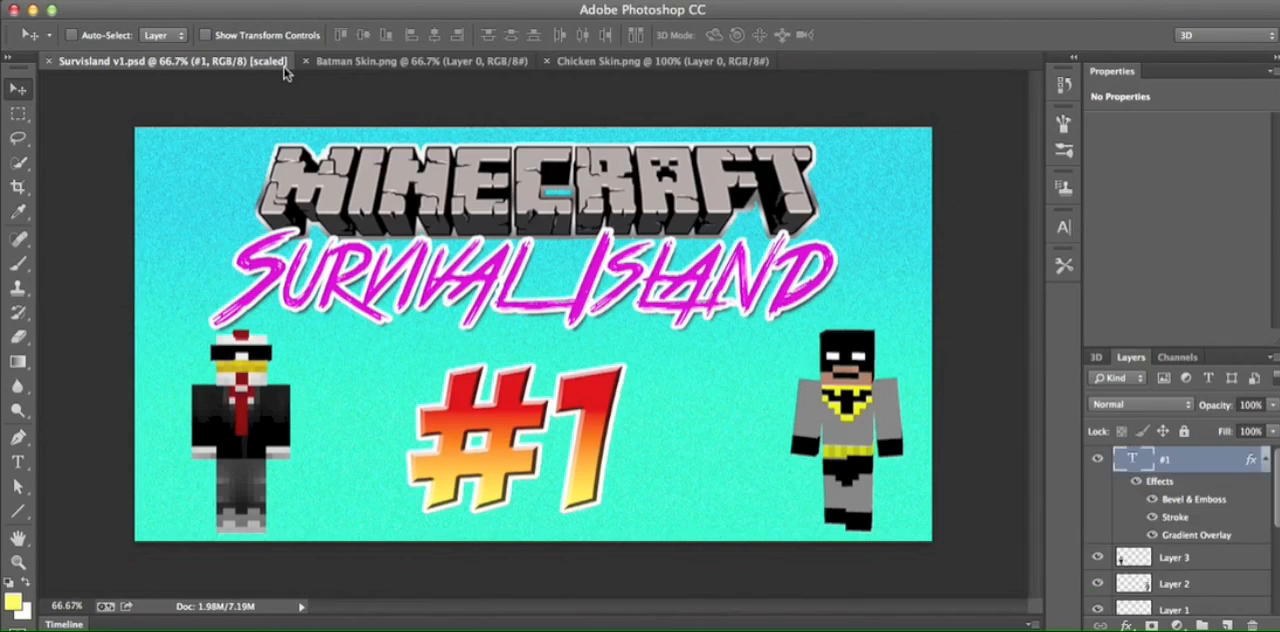
- Look at the Batman Skin.png and Chicken Skin.png documents and return to Survisland v1.psd
{"action": "left_click", "coordinate": [436, 61]}
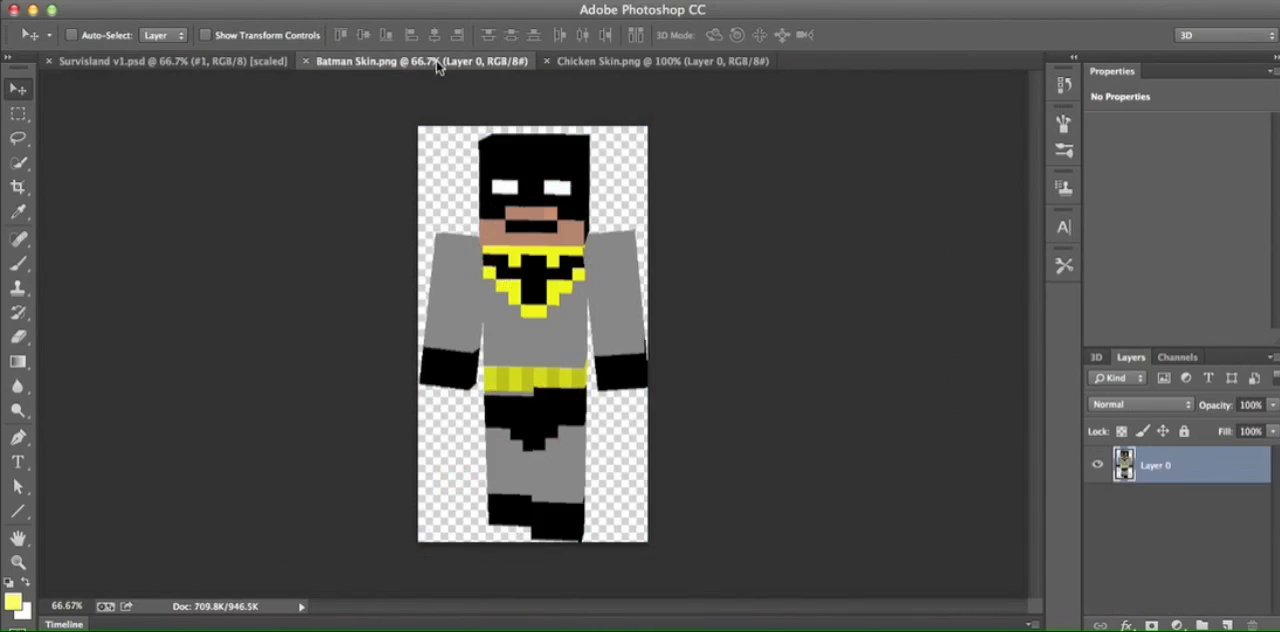
{"action": "left_click", "coordinate": [600, 61]}
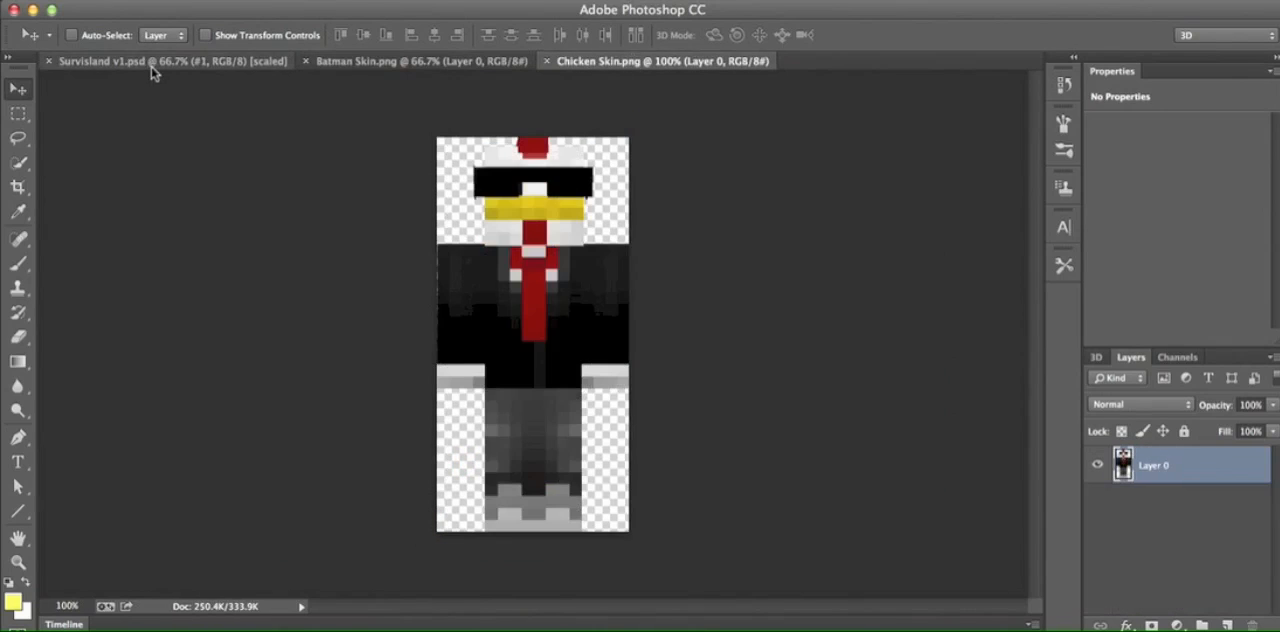
{"action": "left_click", "coordinate": [152, 61]}
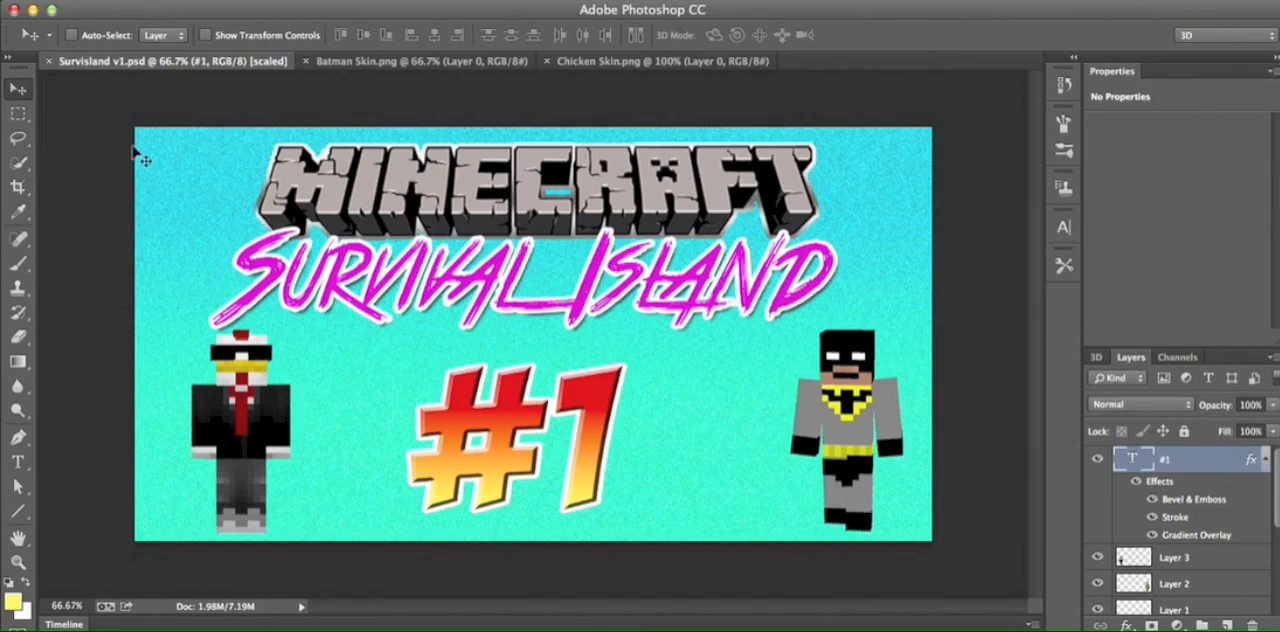
- Create a 1050 × 660 pixel document named Survisland Remake from the Thumbnails preset and convert its background into a regular layer, Layer 0
{"action": "left_click", "coordinate": [148, 0]}
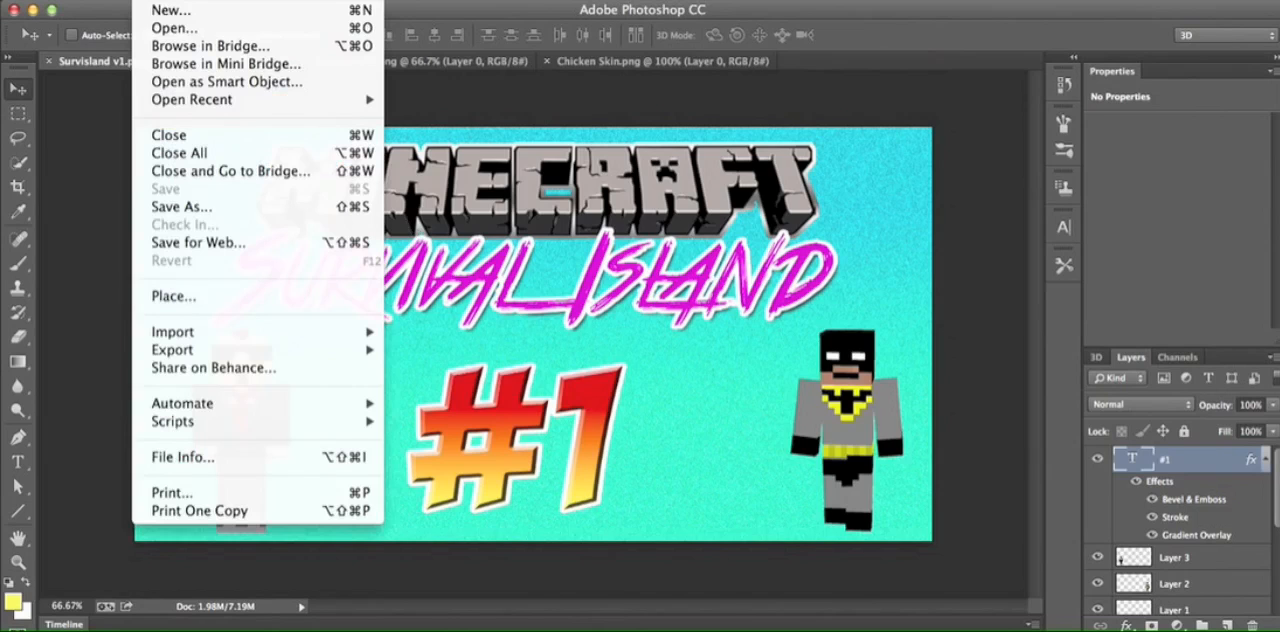
{"action": "left_click", "coordinate": [172, 11]}
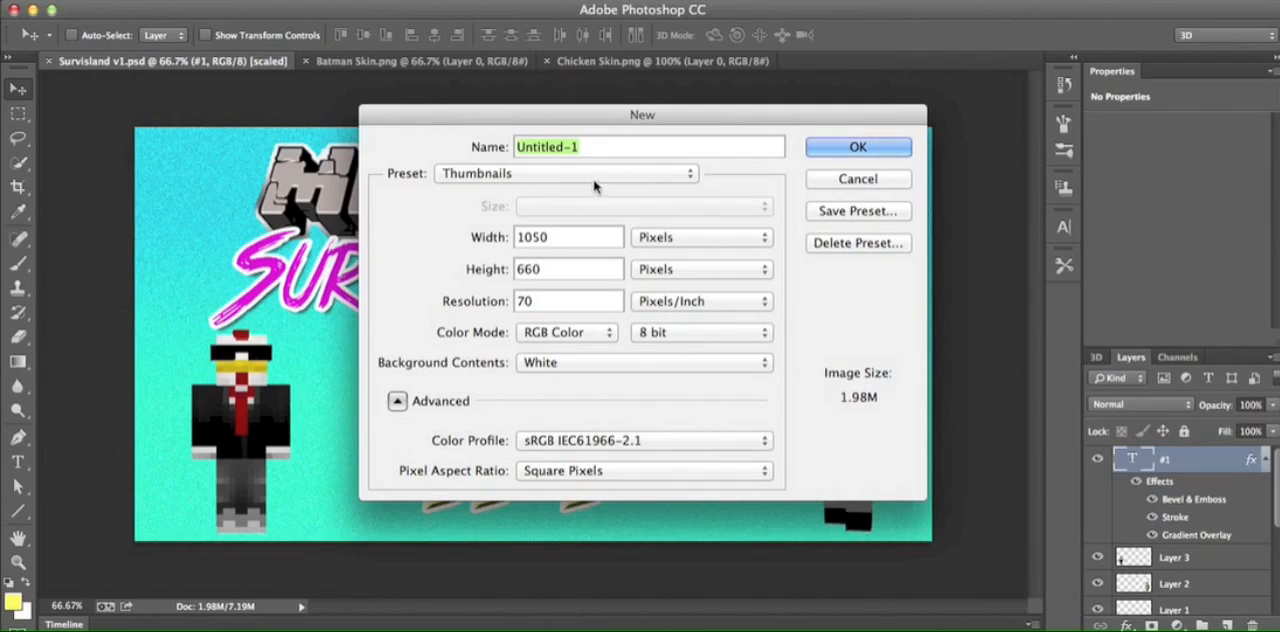
{"action": "type", "text": "Survisland remake"}
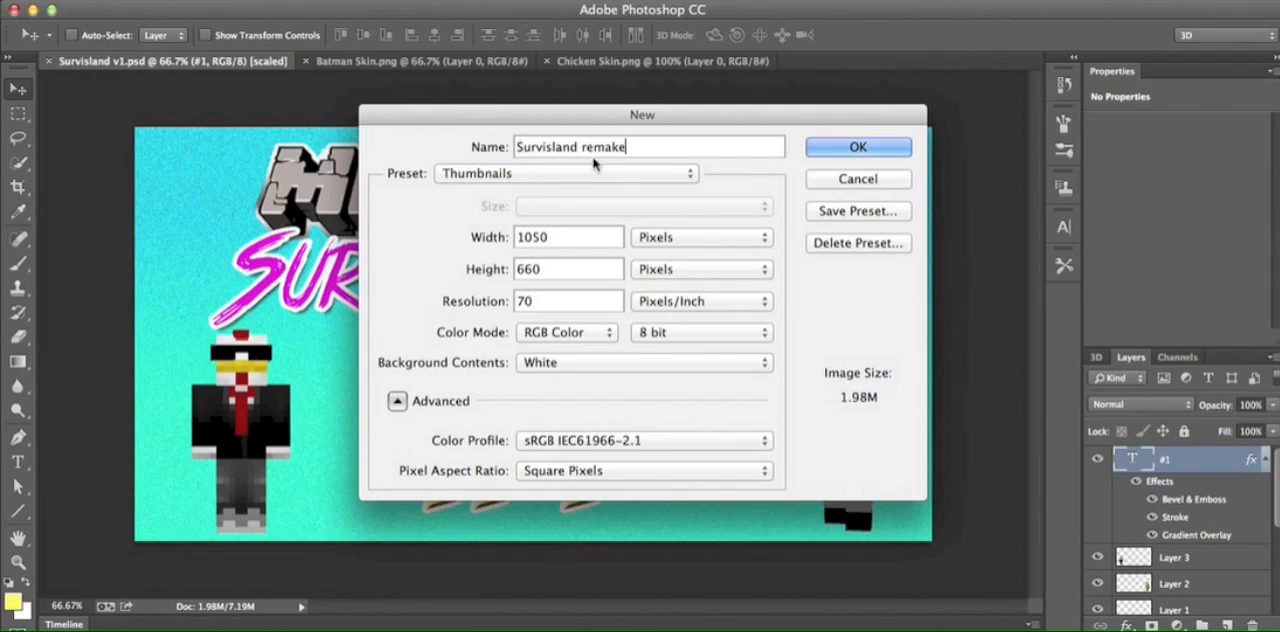
{"action": "key", "text": "BackSpace"}
{"action": "type", "text": "R"}
{"action": "left_click", "coordinate": [885, 148]}
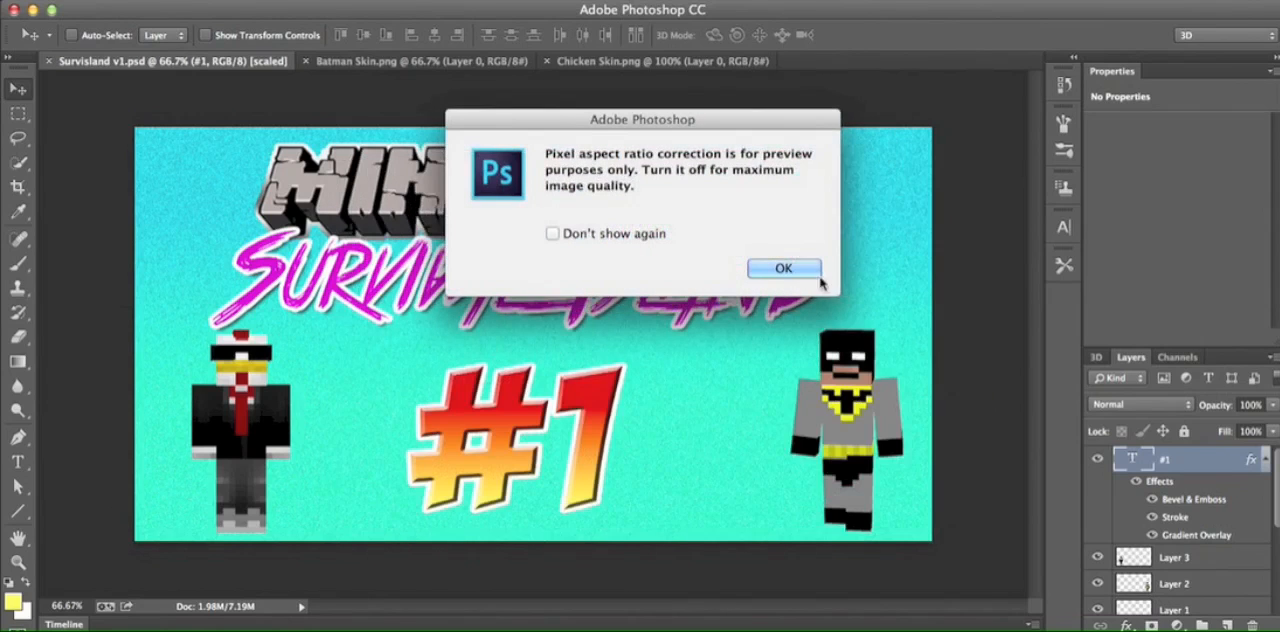
{"action": "left_click", "coordinate": [788, 274]}
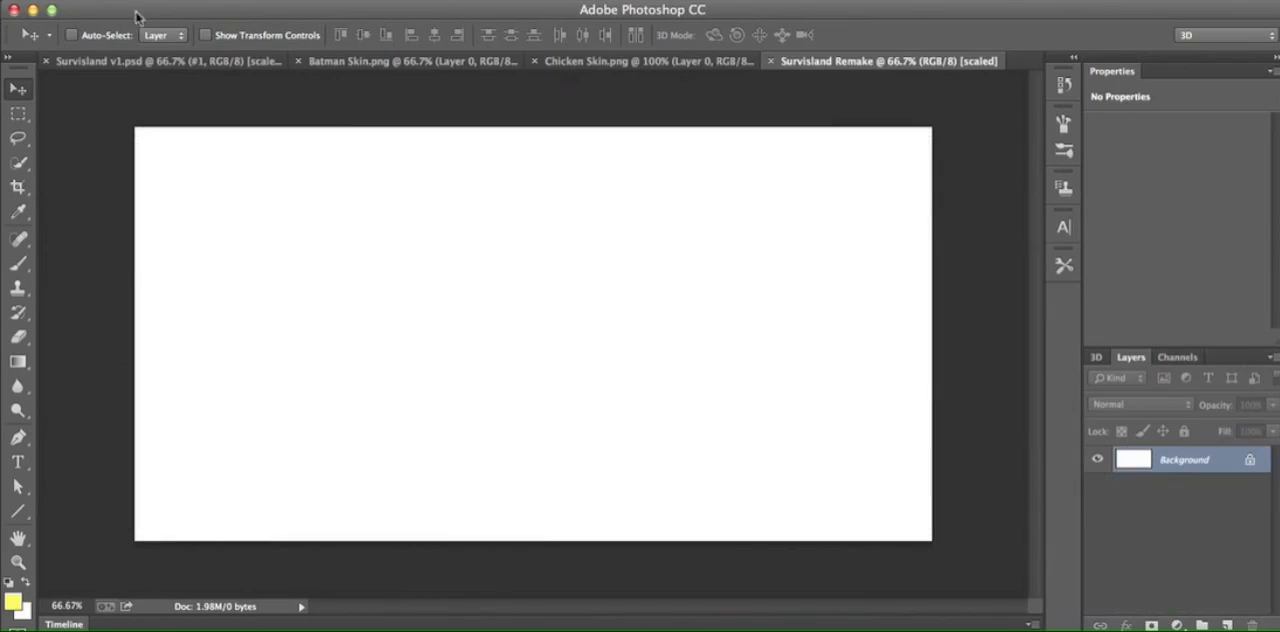
{"action": "double_click", "coordinate": [1207, 463]}
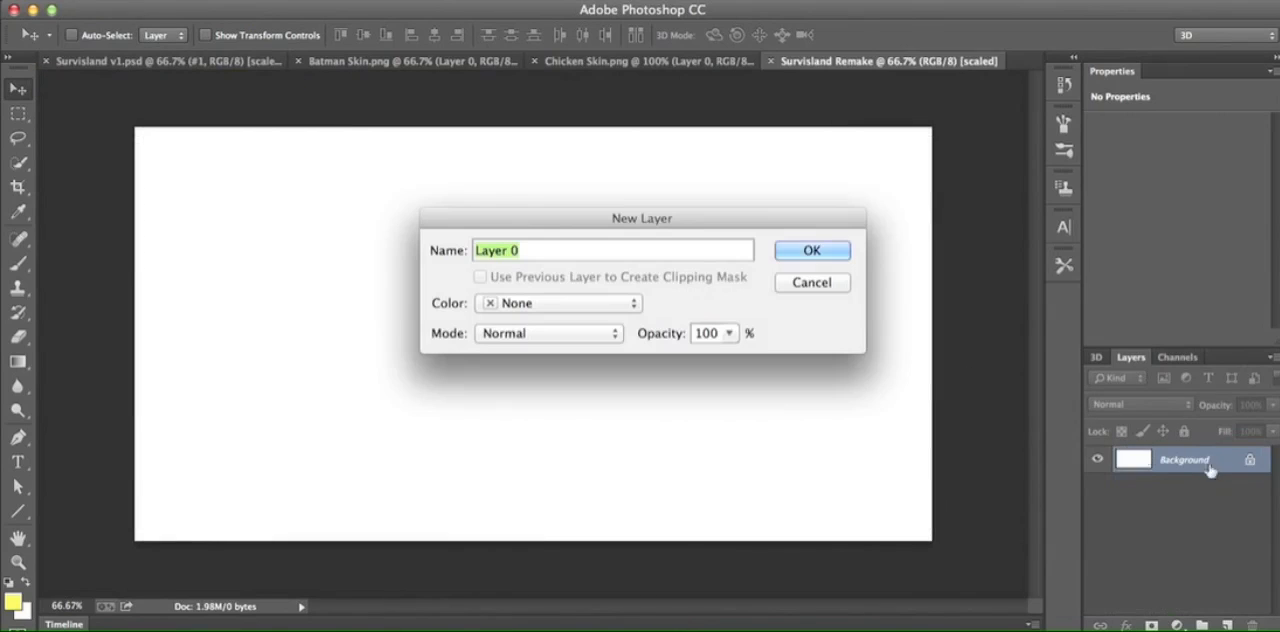
{"action": "left_click", "coordinate": [826, 253]}
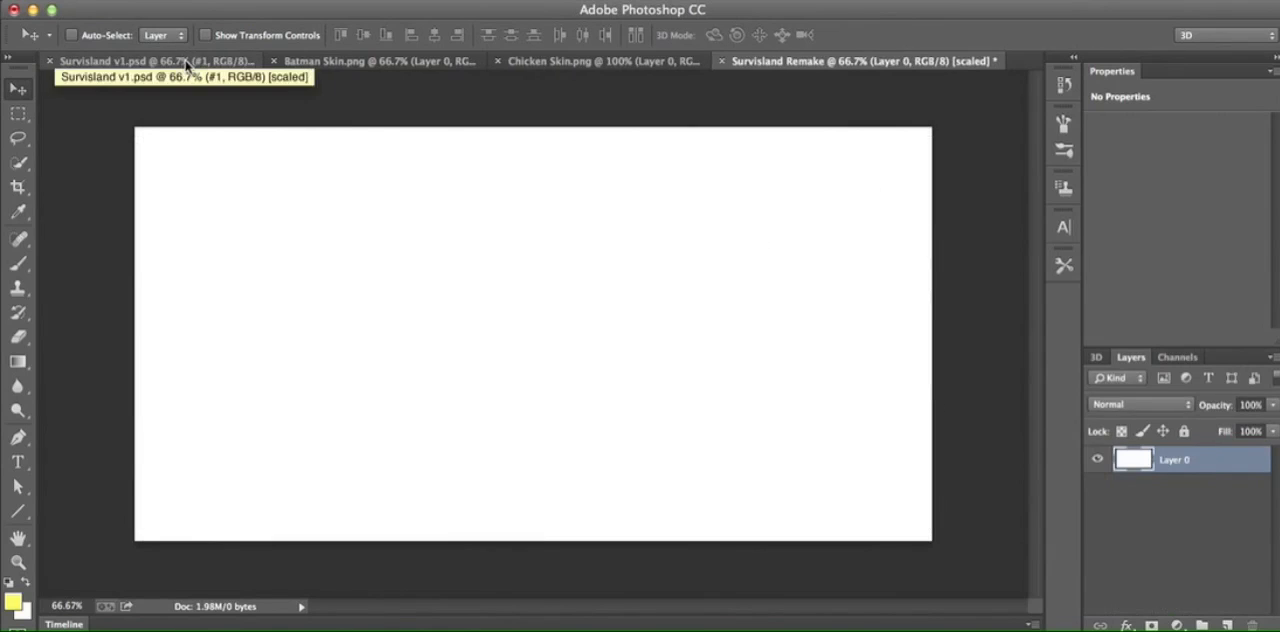
- Check the background layer in Survisland v1.psd, and in Survisland Remake use #1bd7e3 for the gradient's start colour stop
{"action": "left_click", "coordinate": [186, 65]}
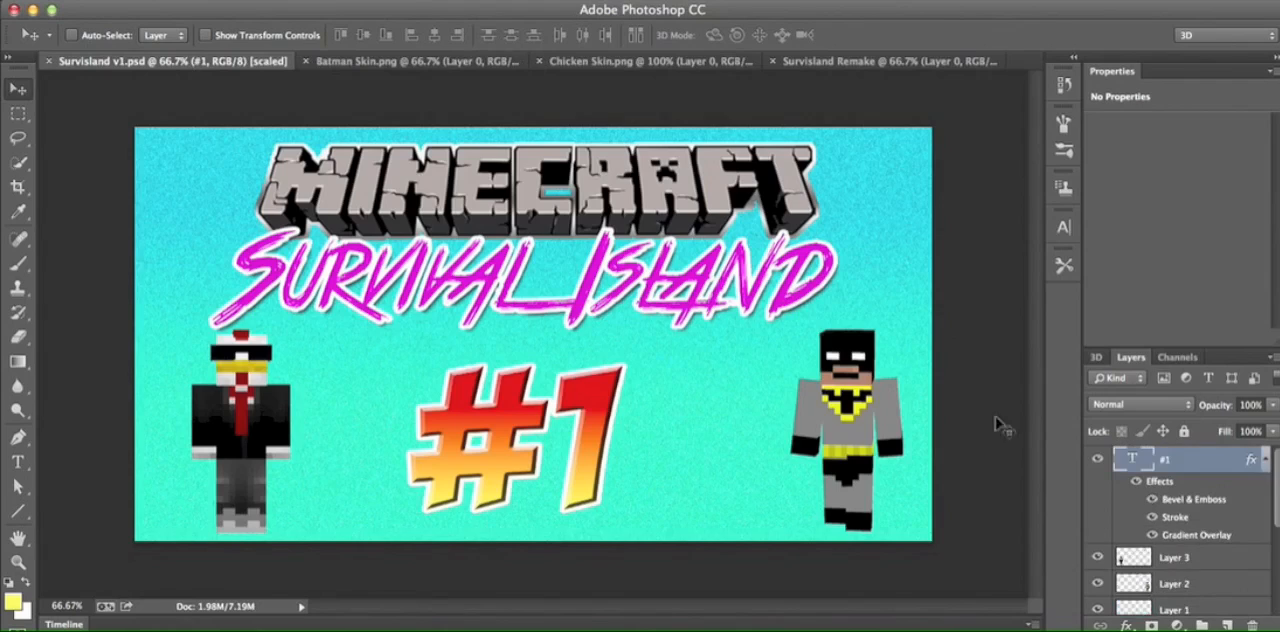
{"action": "scroll", "coordinate": [1200, 505], "scroll_direction": "down", "scroll_amount": 5}
{"action": "left_click", "coordinate": [1190, 609]}
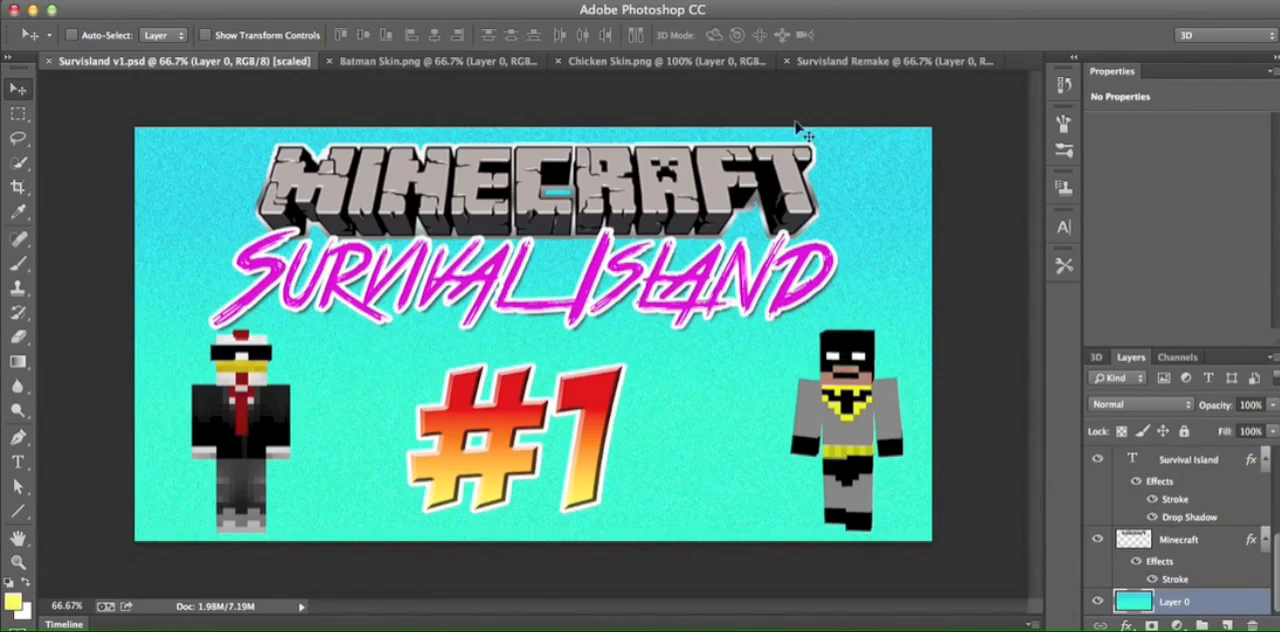
{"action": "left_click", "coordinate": [890, 61]}
{"action": "left_click", "coordinate": [10, 366]}
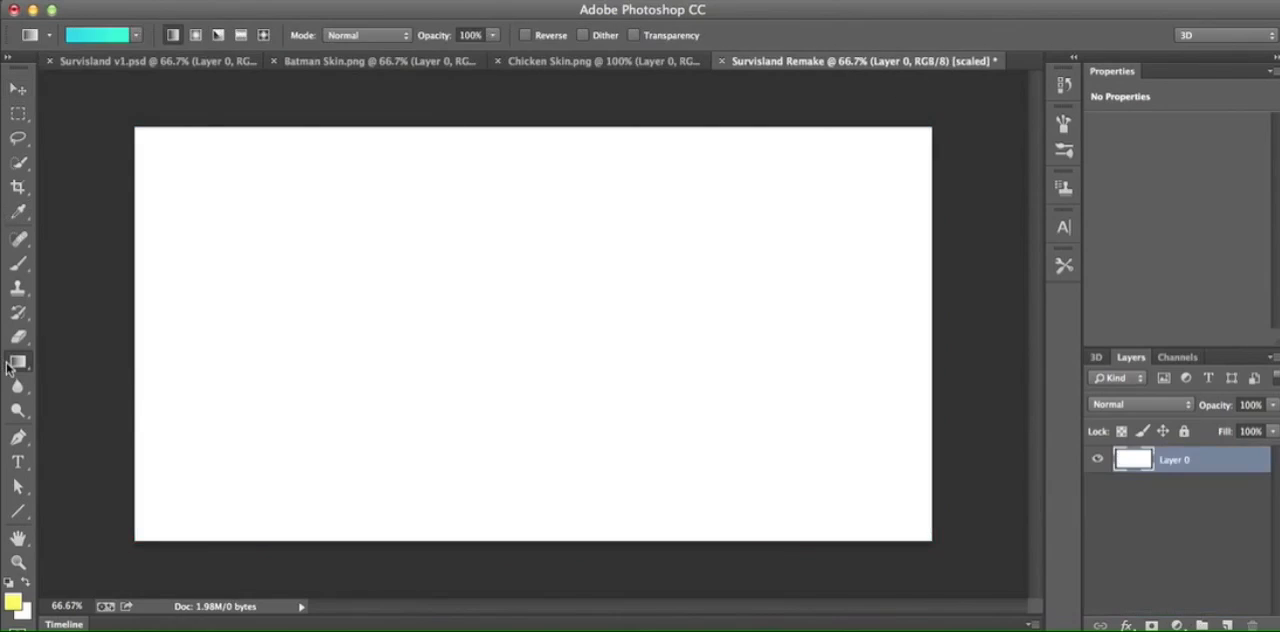
{"action": "left_click", "coordinate": [113, 38]}
{"action": "left_click", "coordinate": [865, 412]}
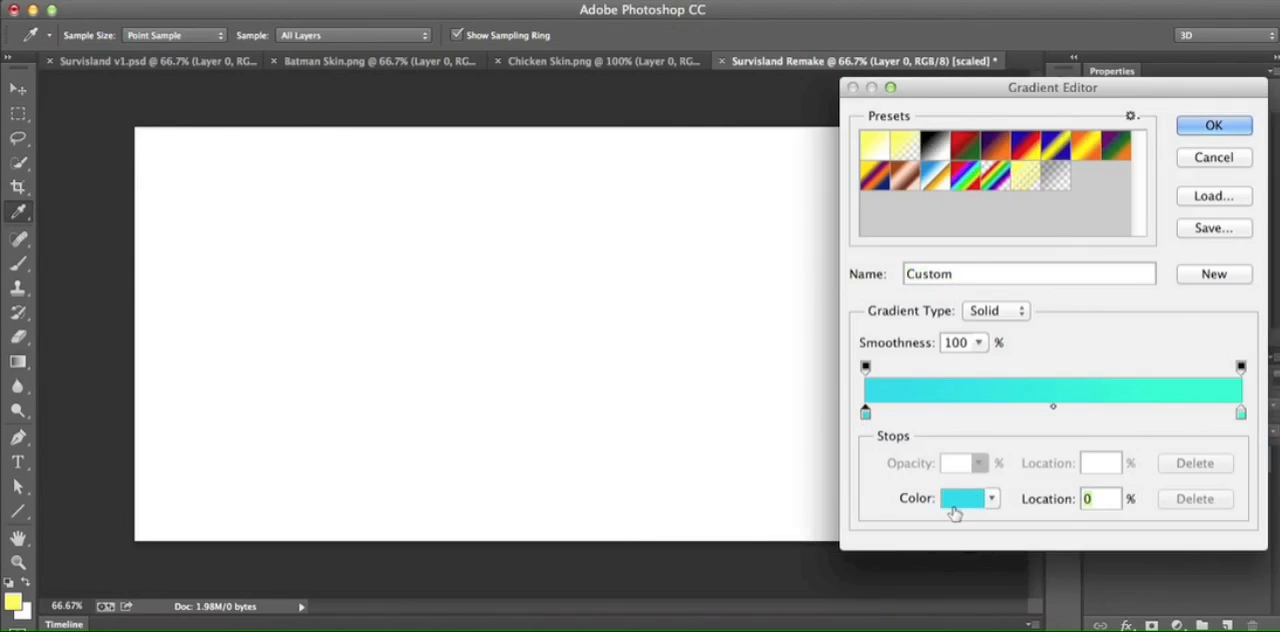
{"action": "left_click", "coordinate": [960, 498]}
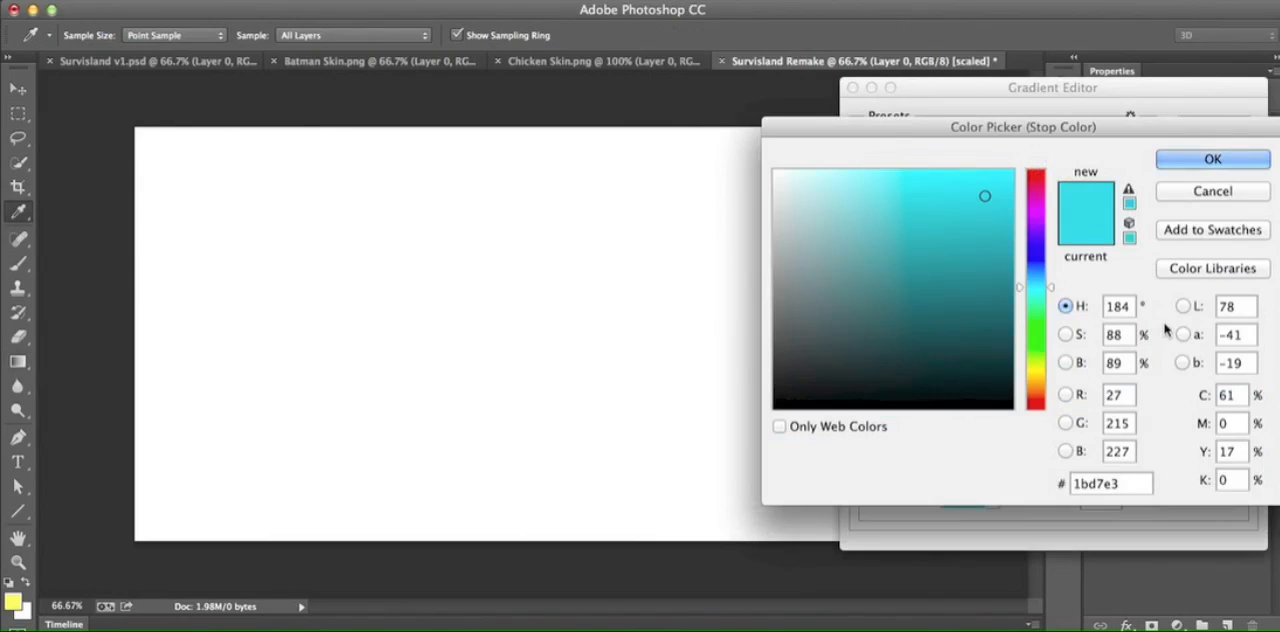
{"action": "left_click", "coordinate": [1239, 162]}
- Use #6cffd0 for the gradient's end colour stop and fill Layer 0 with the linear gradient from top to bottom
{"action": "left_click", "coordinate": [1241, 413]}
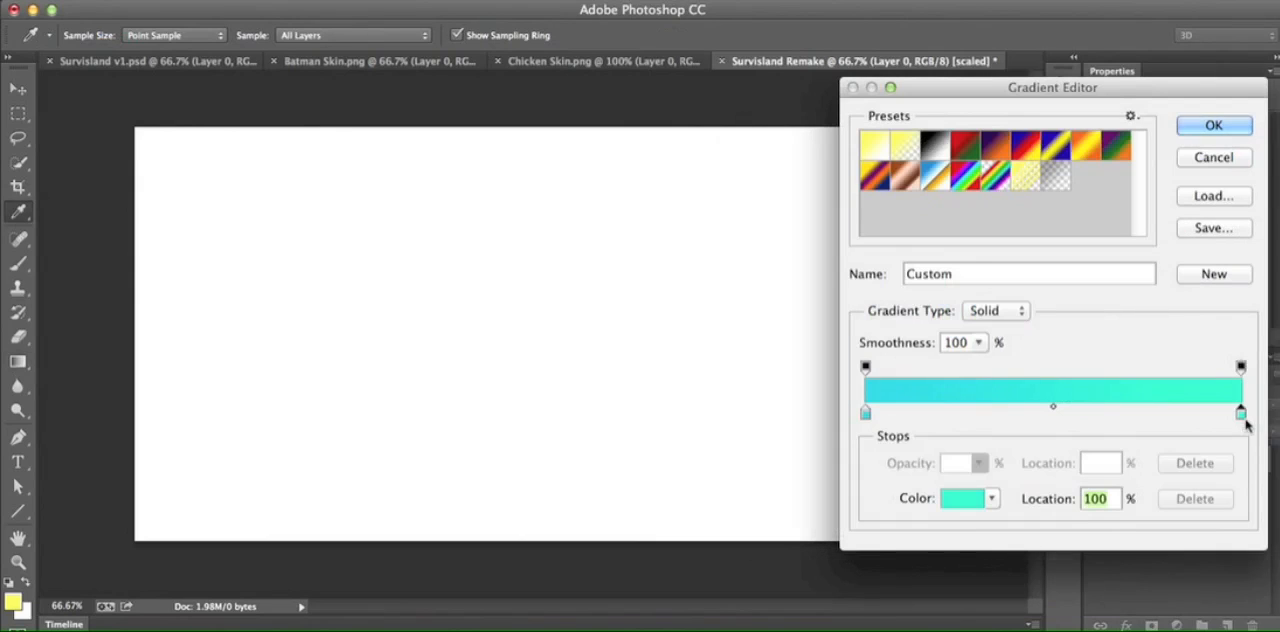
{"action": "left_click", "coordinate": [979, 503]}
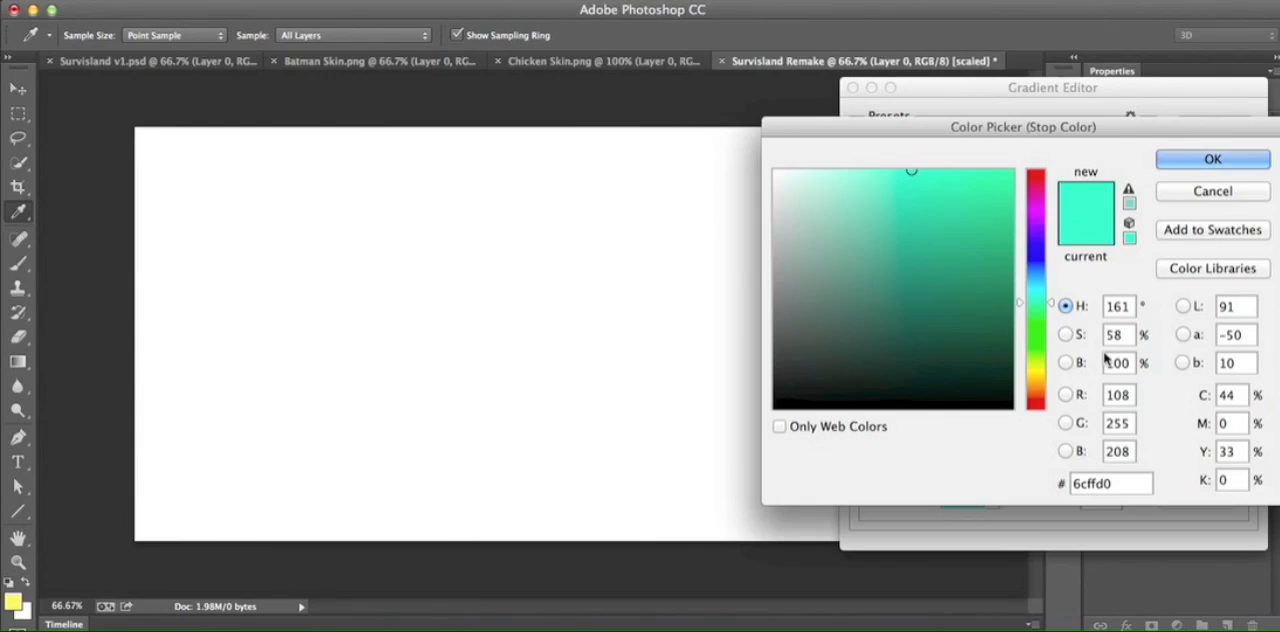
{"action": "left_click", "coordinate": [1242, 164]}
{"action": "left_click", "coordinate": [1214, 128]}
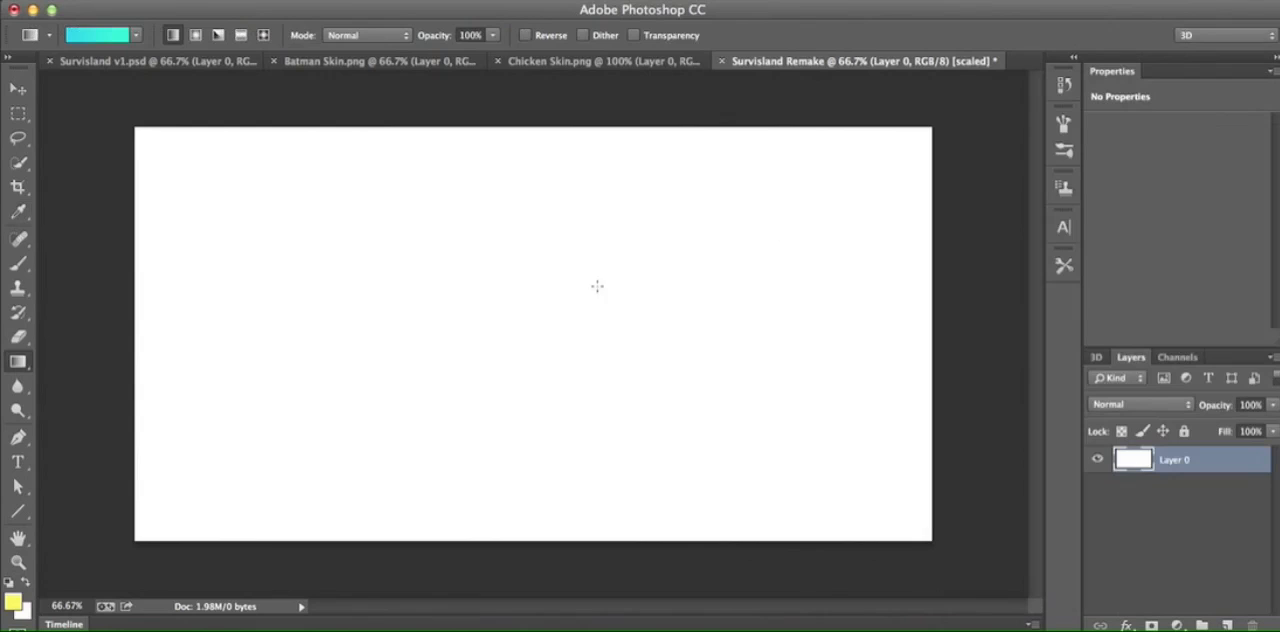
{"action": "left_click_drag", "start_coordinate": [504, 120], "coordinate": [501, 571]}
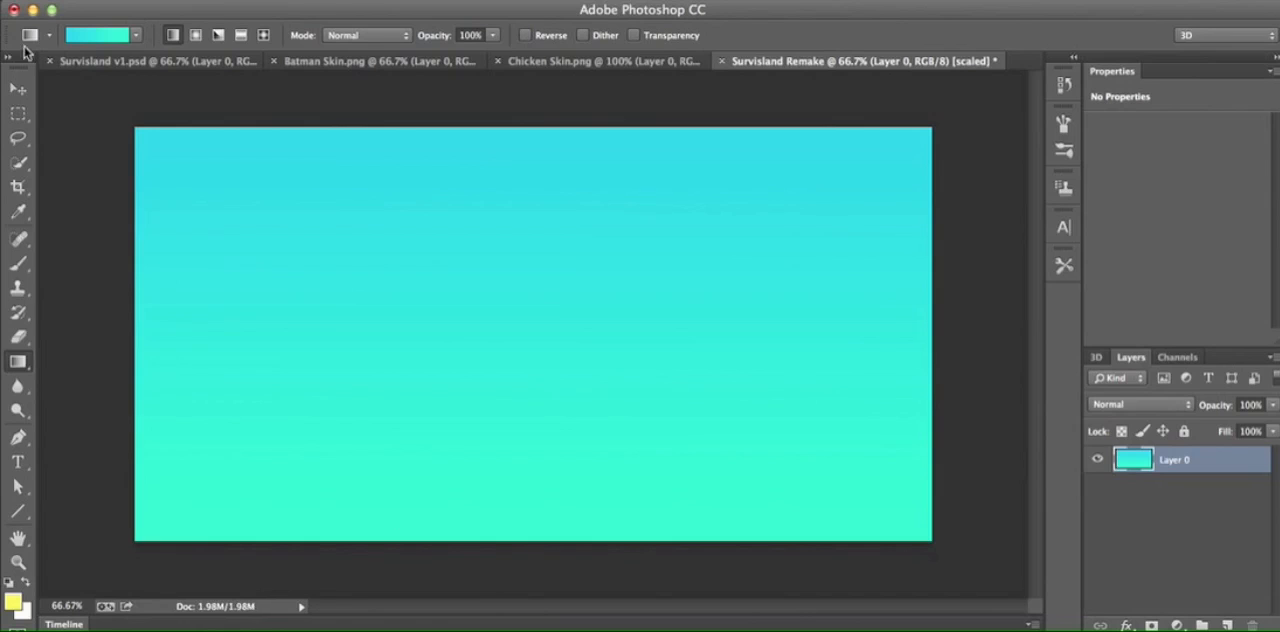
- Compare with Survisland v1.psd and add 9.51% Gaussian, monochromatic noise to the gradient layer in Survisland Remake
{"action": "left_click", "coordinate": [224, 63]}
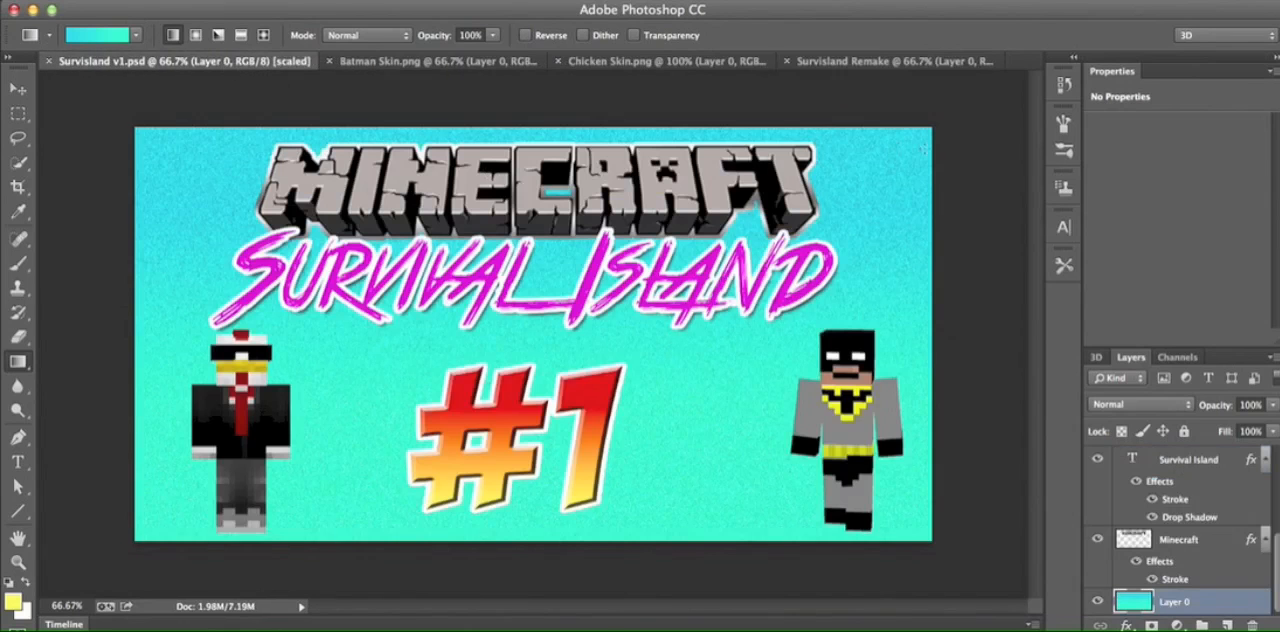
{"action": "left_click", "coordinate": [975, 64]}
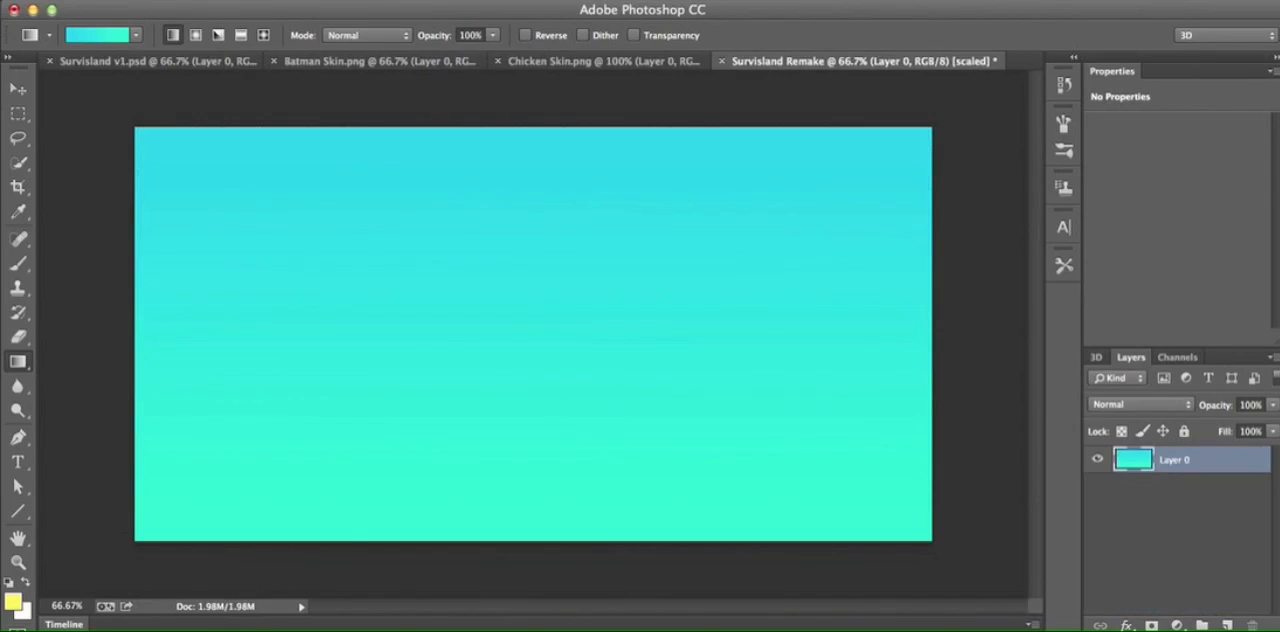
{"action": "left_click", "coordinate": [446, 1]}
{"action": "mouse_move", "coordinate": [482, 267]}
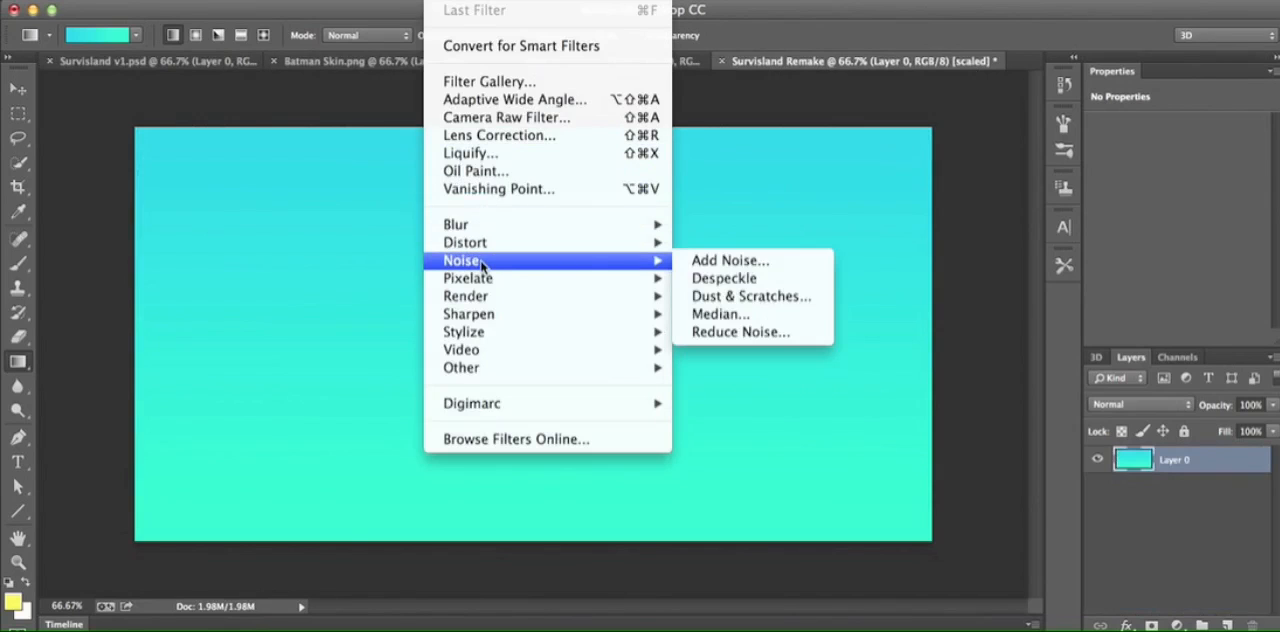
{"action": "left_click", "coordinate": [728, 262]}
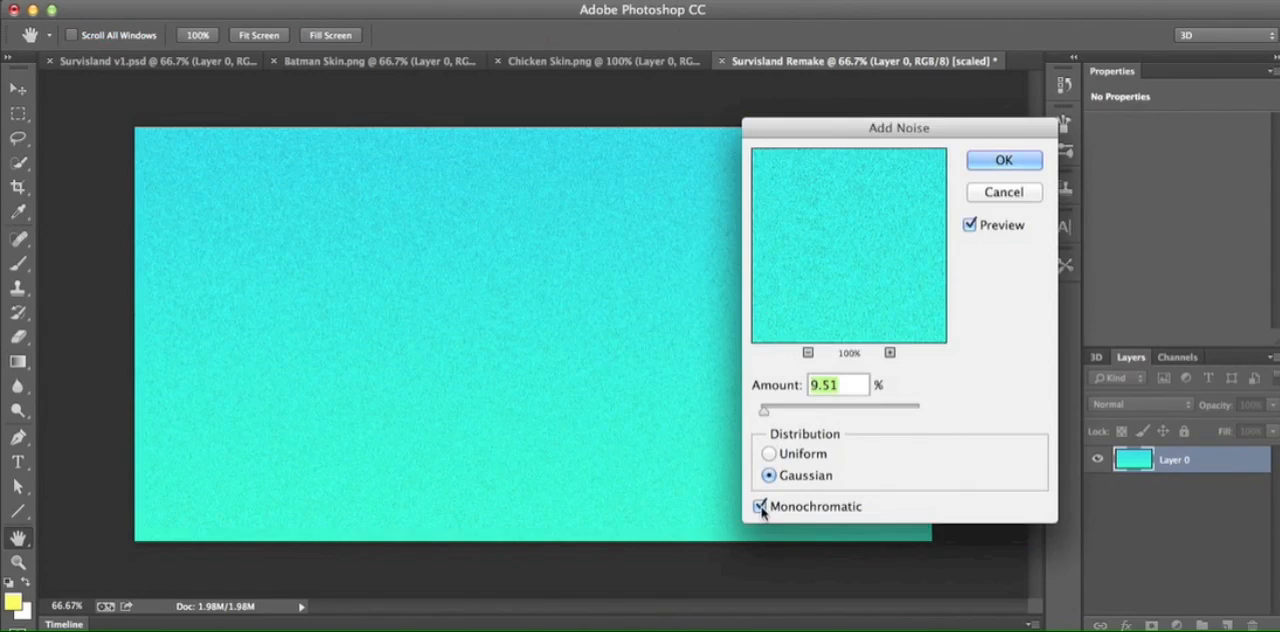
{"action": "left_click", "coordinate": [1004, 161]}
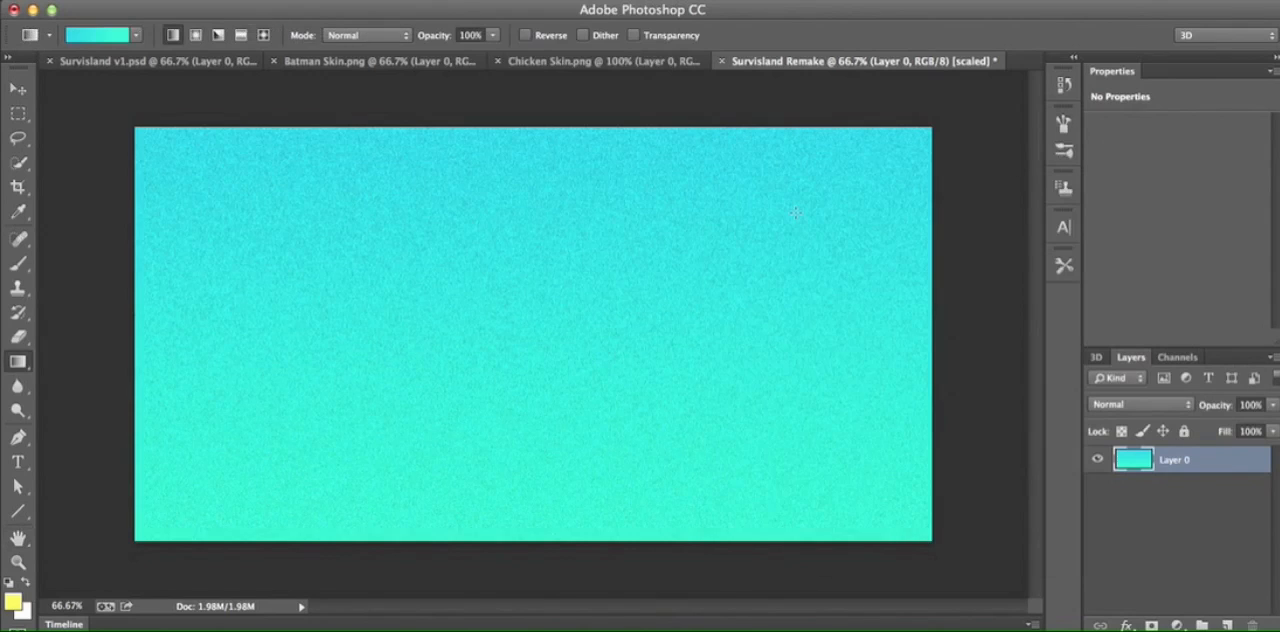
- Copy the large grey Minecraft logo from minecraft logo.psd into Survisland Remake by moving its layer across
{"action": "left_click", "coordinate": [233, 64]}
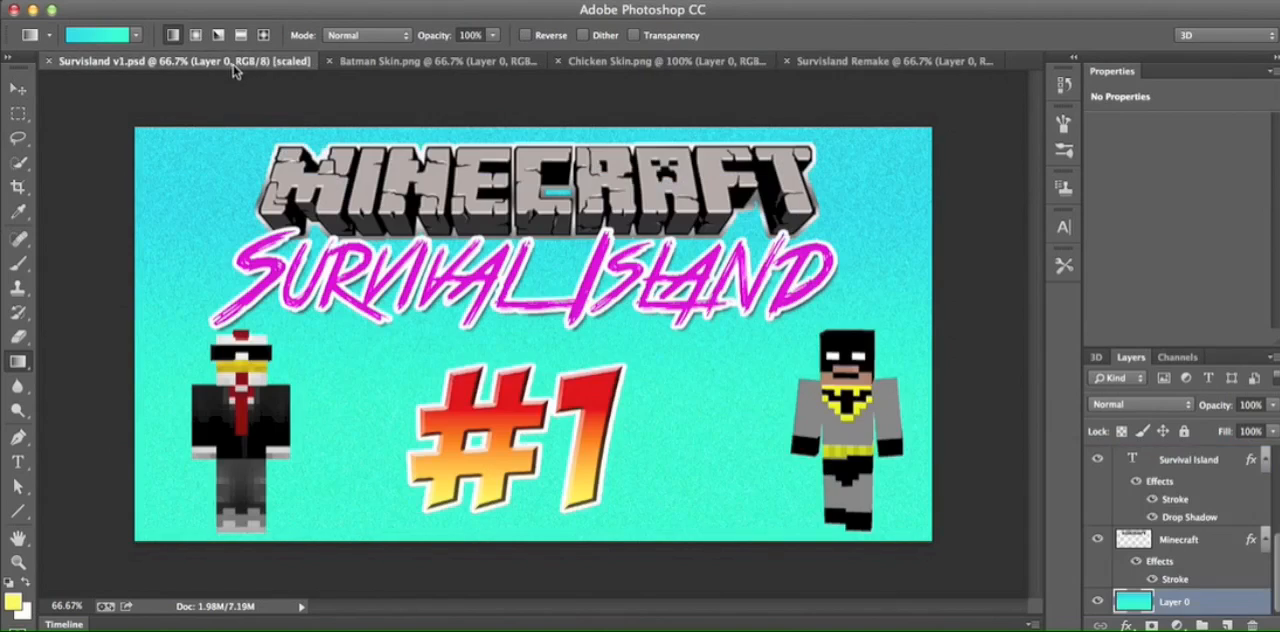
{"action": "left_click", "coordinate": [878, 61]}
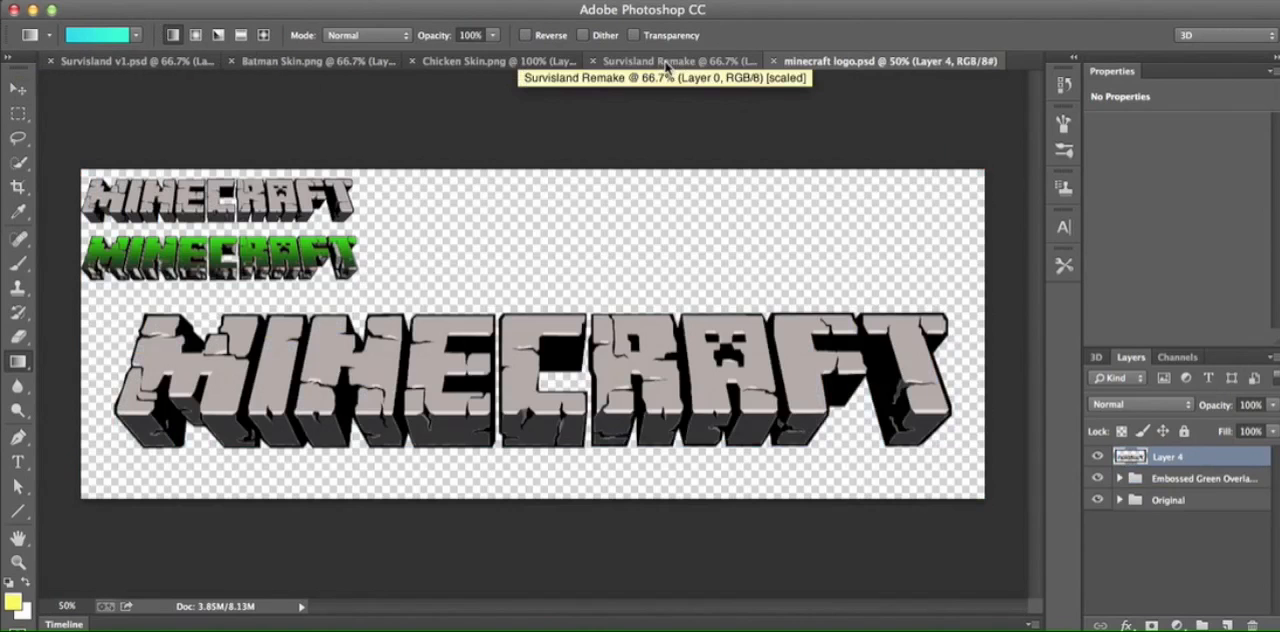
{"action": "left_click", "coordinate": [657, 64]}
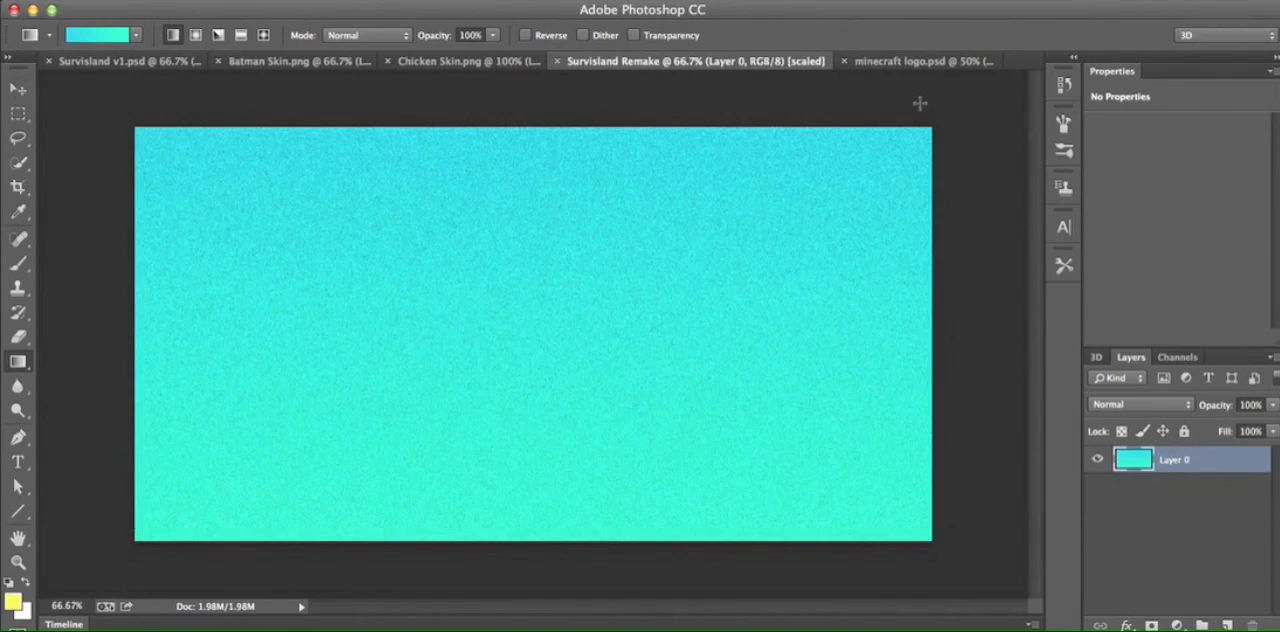
{"action": "left_click", "coordinate": [925, 62]}
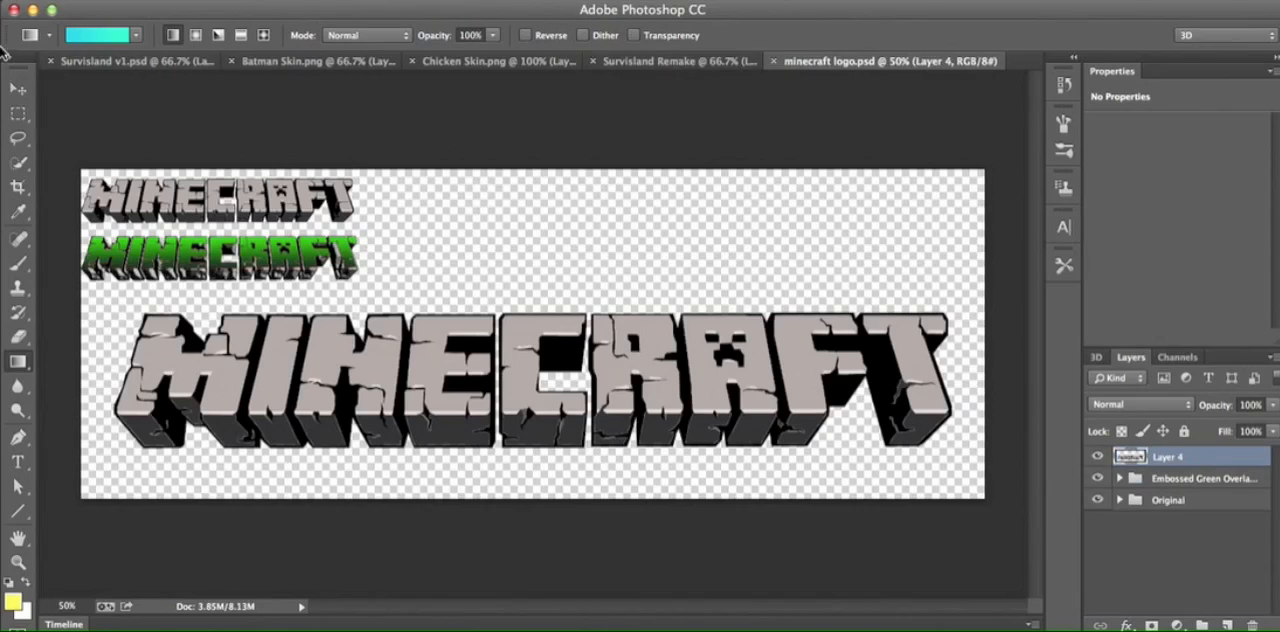
{"action": "left_click", "coordinate": [18, 88]}
{"action": "left_click_drag", "start_coordinate": [722, 342], "coordinate": [611, 277]}
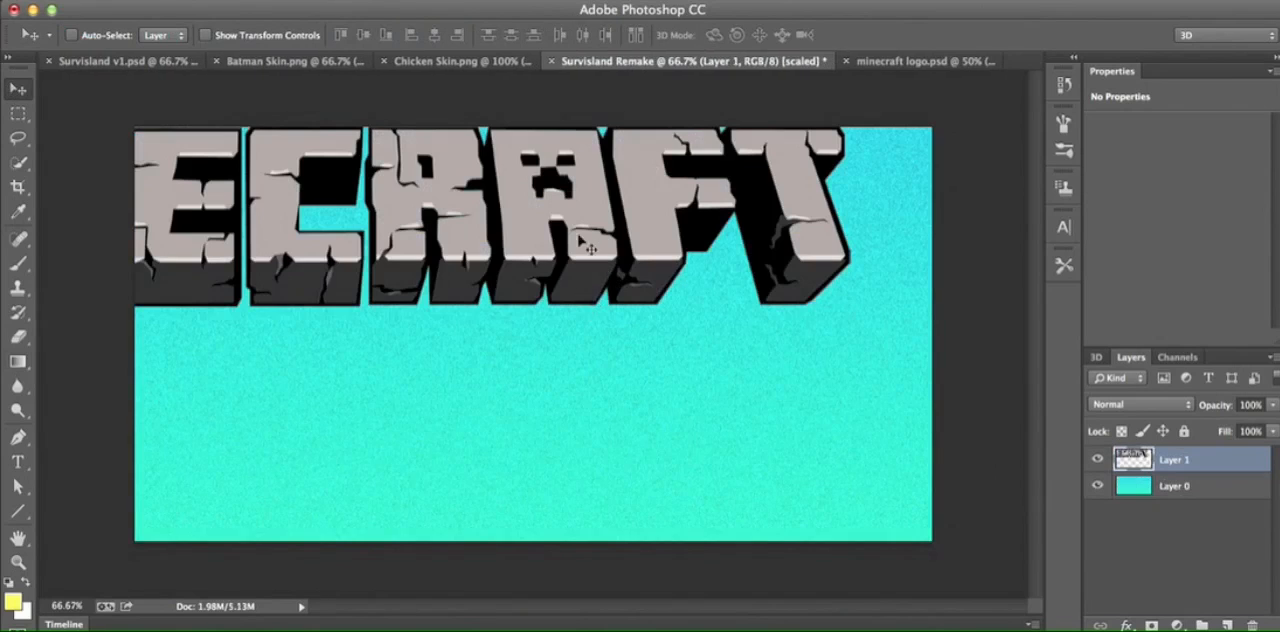
- Scale the Minecraft logo down proportionally to about 59% and centre it near the top of the canvas
{"action": "key", "text": "super+t"}
{"action": "left_click_drag", "start_coordinate": [845, 315], "coordinate": [470, 240]}
{"action": "left_click_drag", "start_coordinate": [351, 204], "coordinate": [780, 248]}
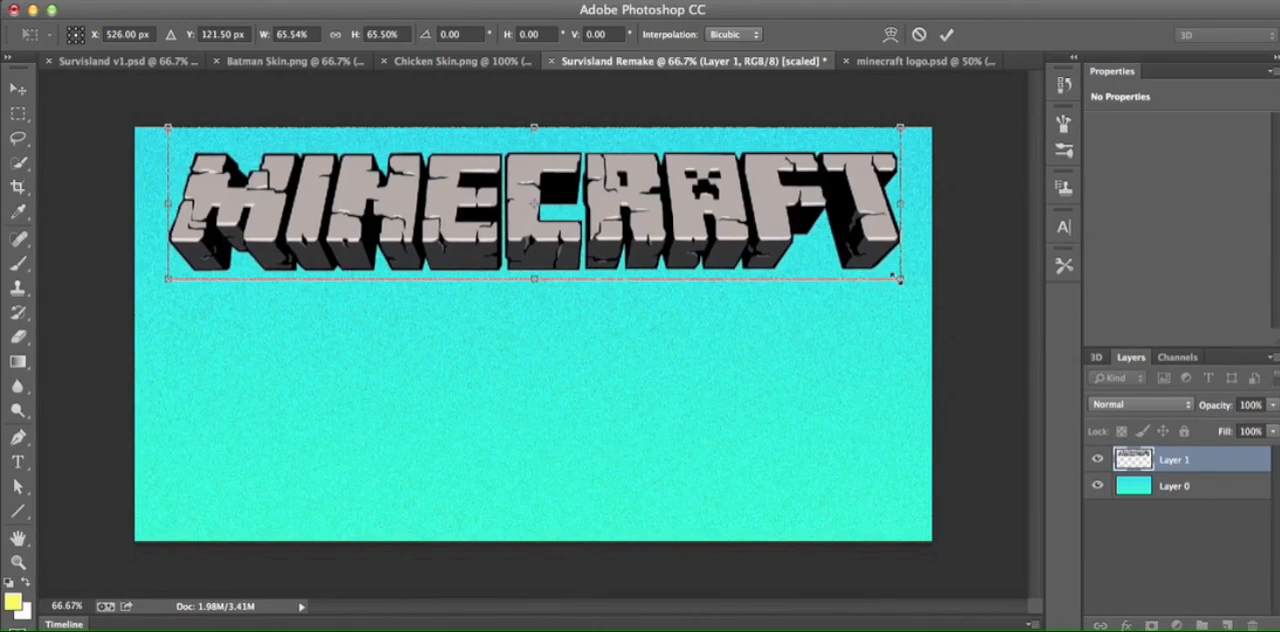
{"action": "left_click_drag", "start_coordinate": [903, 279], "coordinate": [815, 265]}
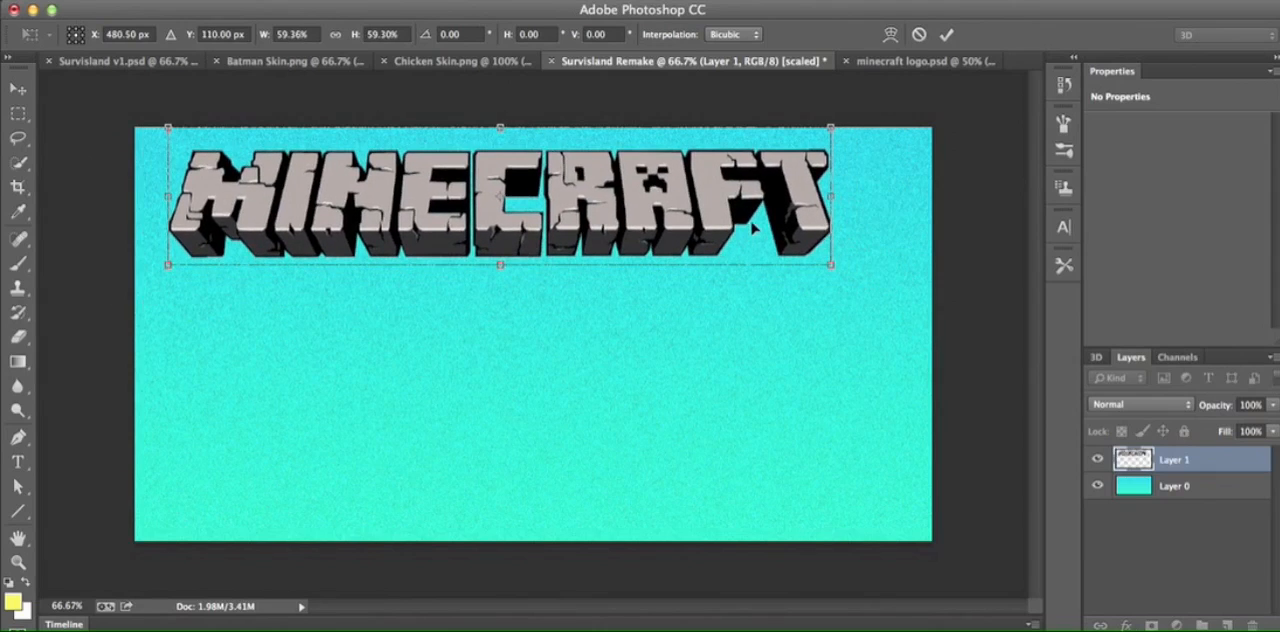
{"action": "left_click_drag", "start_coordinate": [745, 228], "coordinate": [790, 232]}
{"action": "left_click", "coordinate": [947, 34]}
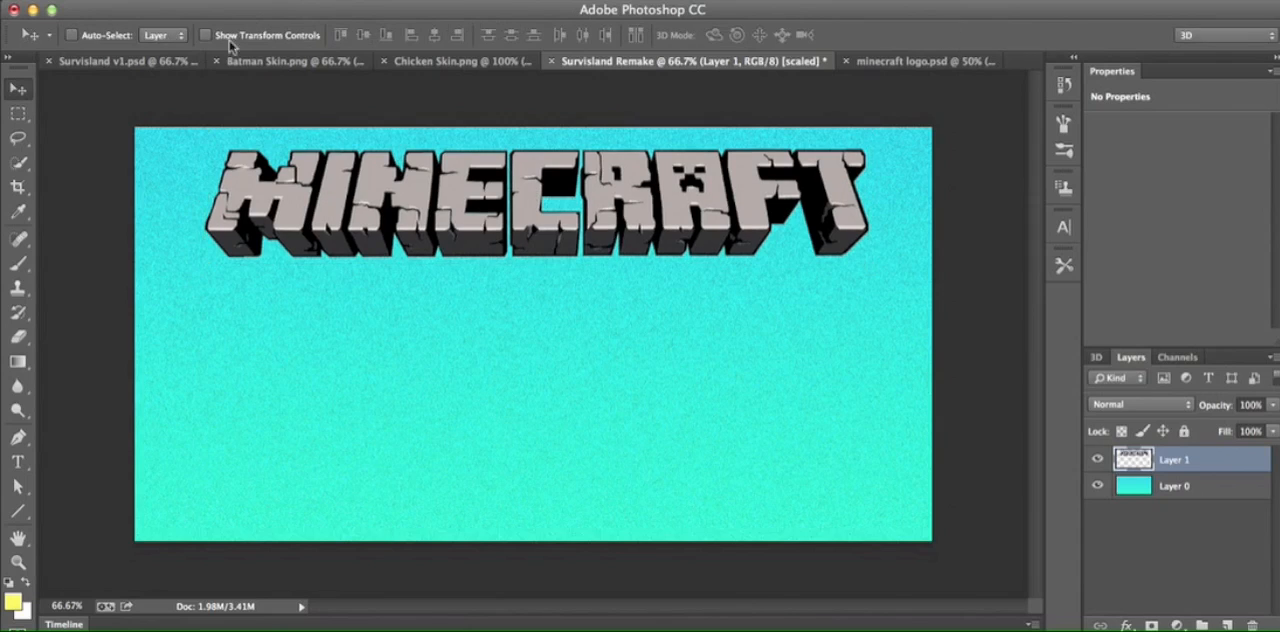
- Compare with Survisland v1.psd, scale the Minecraft logo down to about 90%, and reposition it near the canvas's top centre
{"action": "left_click", "coordinate": [157, 63]}
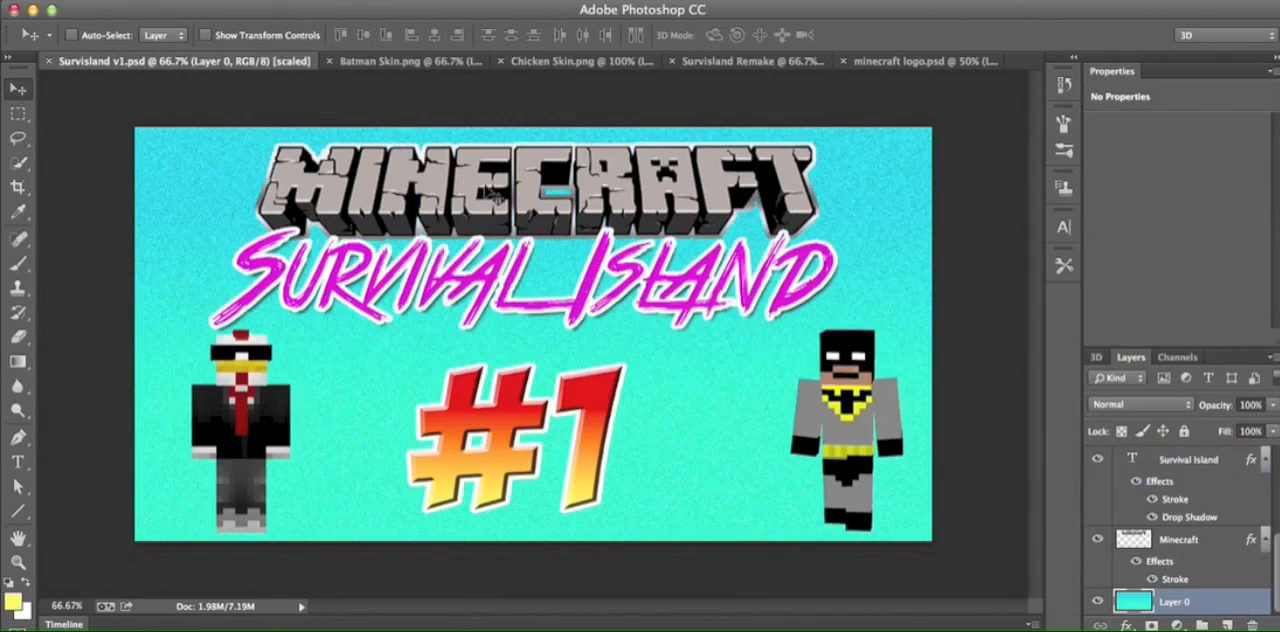
{"action": "left_click", "coordinate": [920, 62]}
{"action": "left_click", "coordinate": [650, 62]}
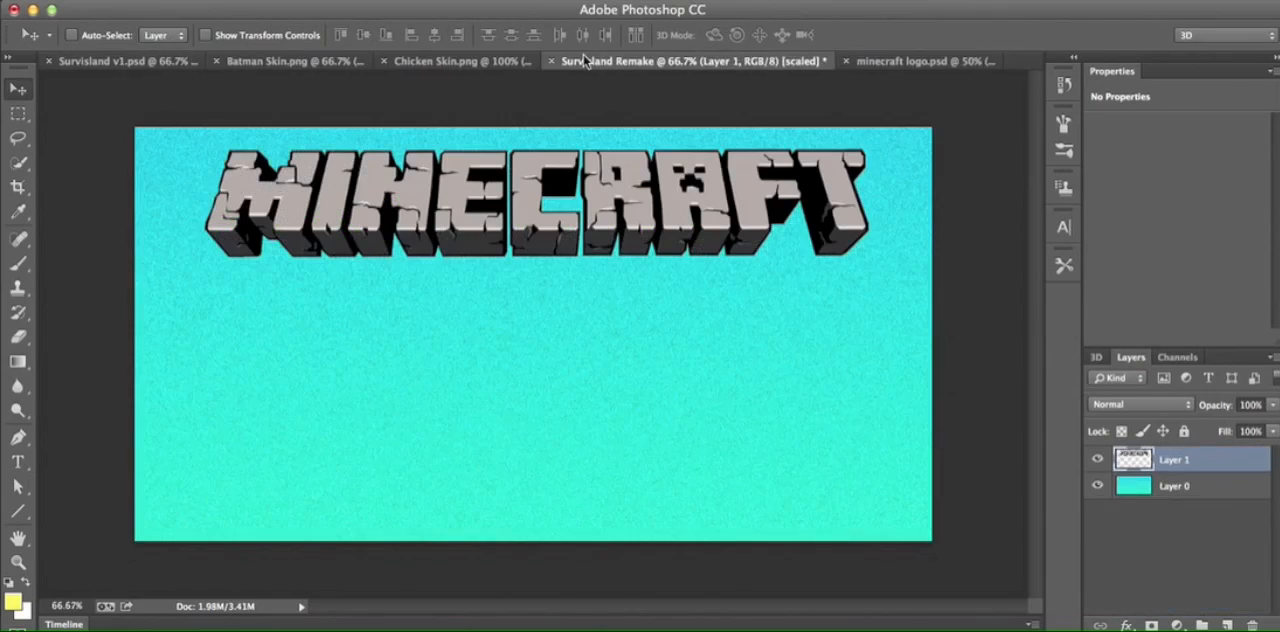
{"action": "key", "text": "super+t"}
{"action": "left_click_drag", "start_coordinate": [866, 262], "coordinate": [824, 254]}
{"action": "left_click_drag", "start_coordinate": [740, 232], "coordinate": [762, 232]}
{"action": "left_click_drag", "start_coordinate": [848, 256], "coordinate": [829, 251]}
{"action": "left_click_drag", "start_coordinate": [730, 215], "coordinate": [748, 214]}
{"action": "left_click", "coordinate": [946, 34]}
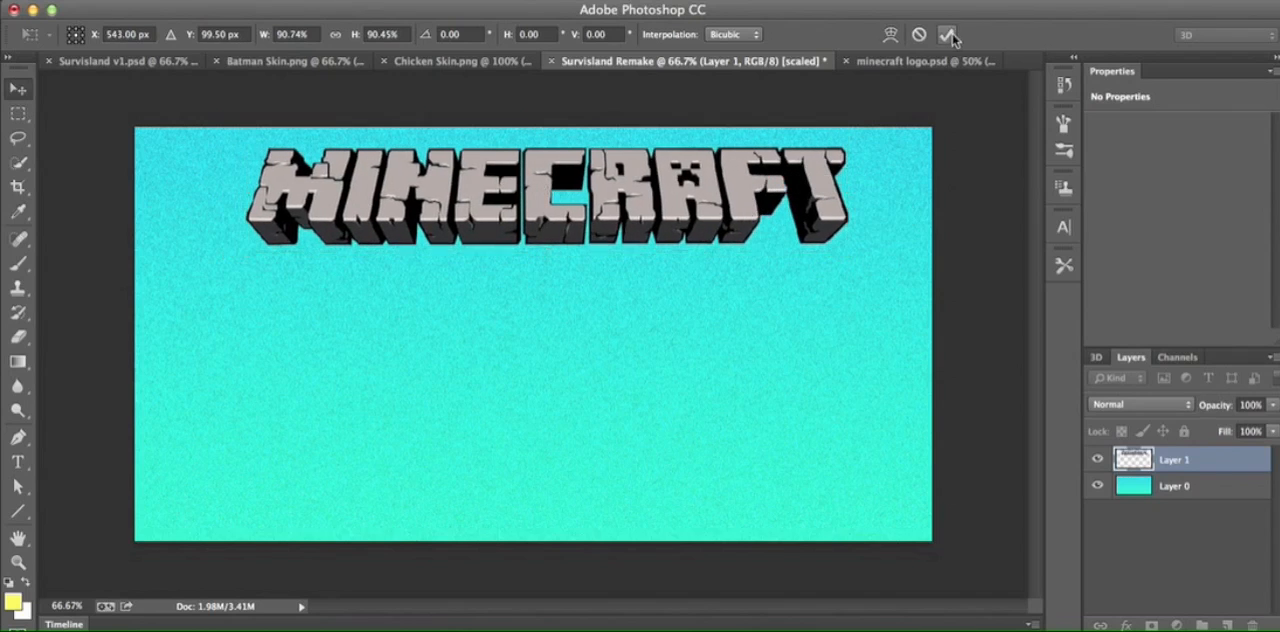
- Compare with Survisland v1.psd and minecraft logo.psd, and draw a paragraph text box just below the Minecraft logo in Survisland Remake
{"action": "left_click", "coordinate": [125, 61]}
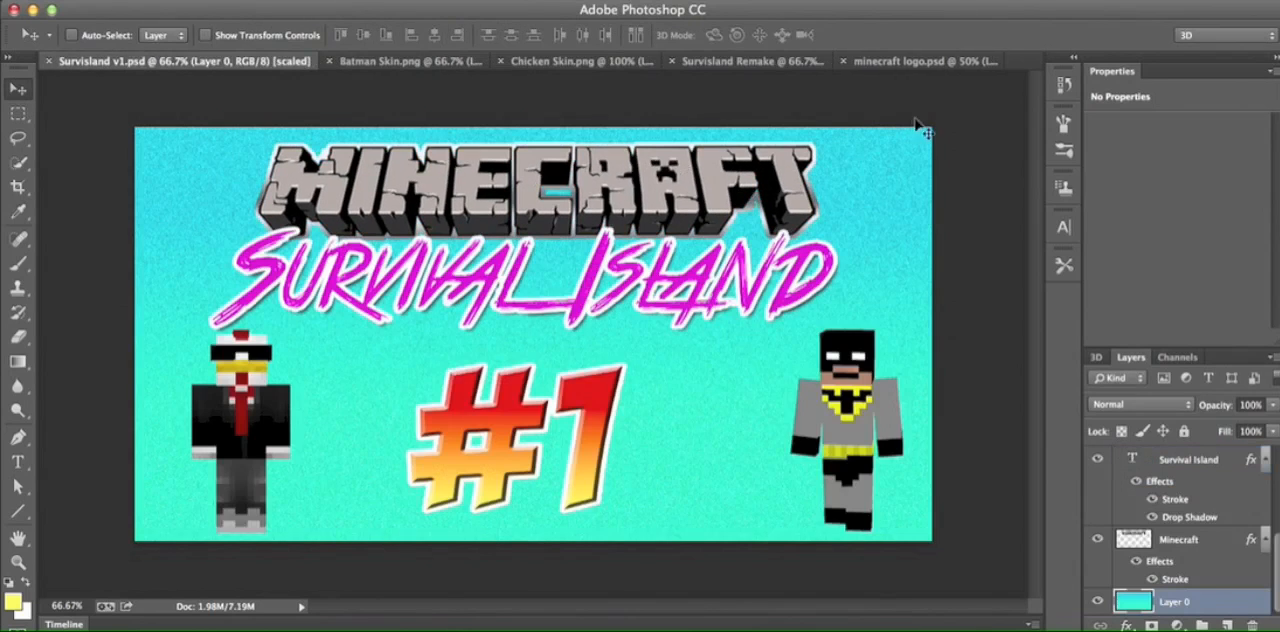
{"action": "left_click", "coordinate": [942, 63]}
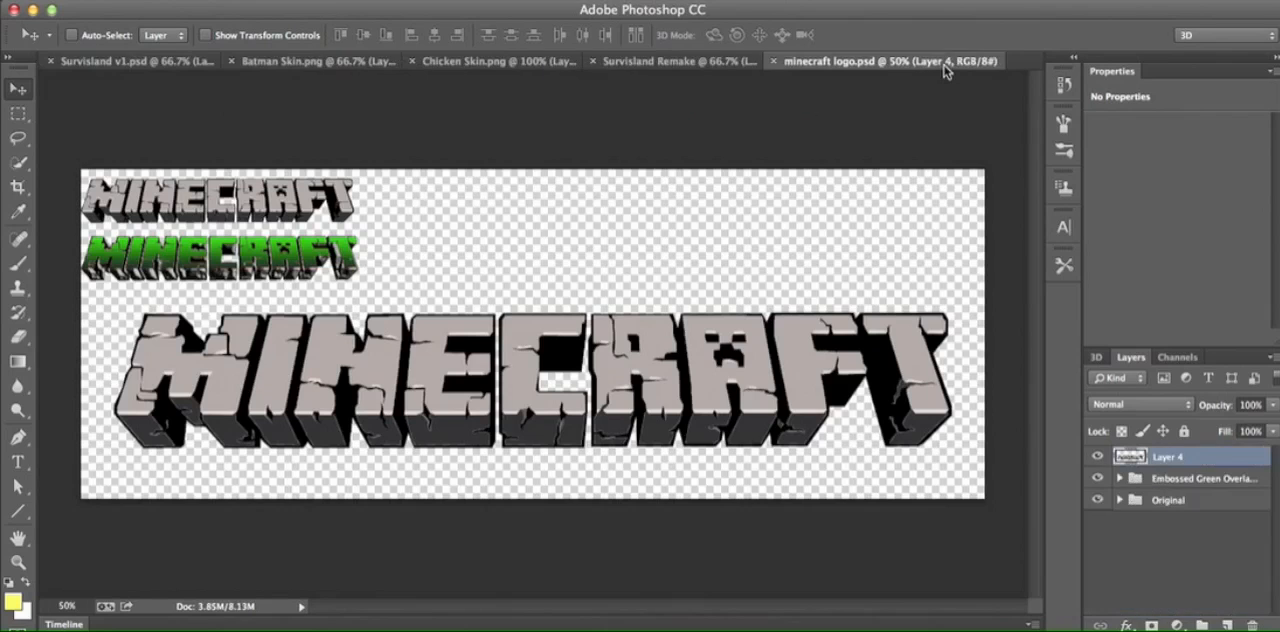
{"action": "left_click", "coordinate": [650, 63]}
{"action": "left_click", "coordinate": [190, 62]}
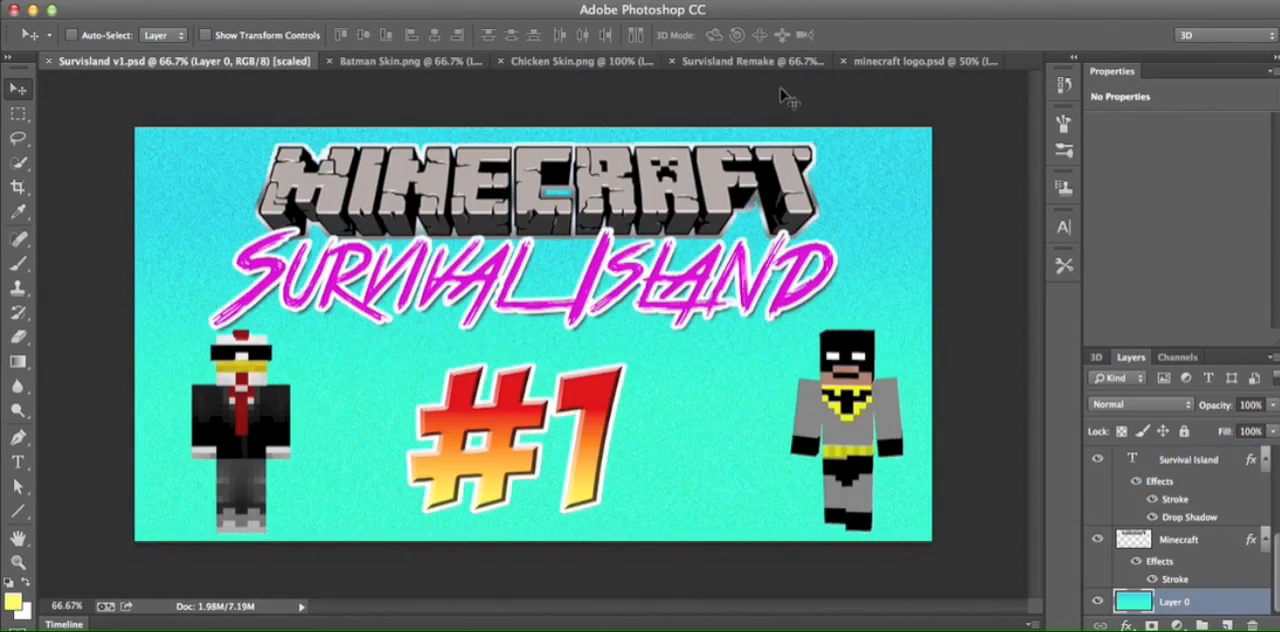
{"action": "left_click", "coordinate": [796, 62]}
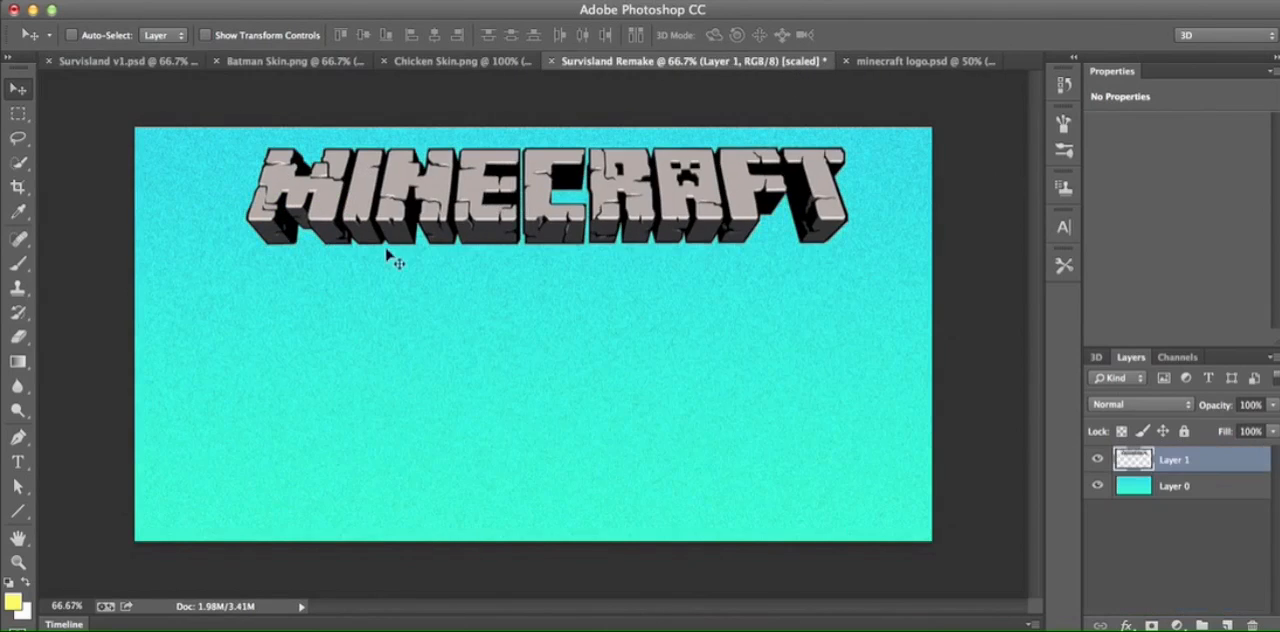
{"action": "left_click", "coordinate": [17, 461]}
{"action": "left_click_drag", "start_coordinate": [247, 230], "coordinate": [834, 363]}
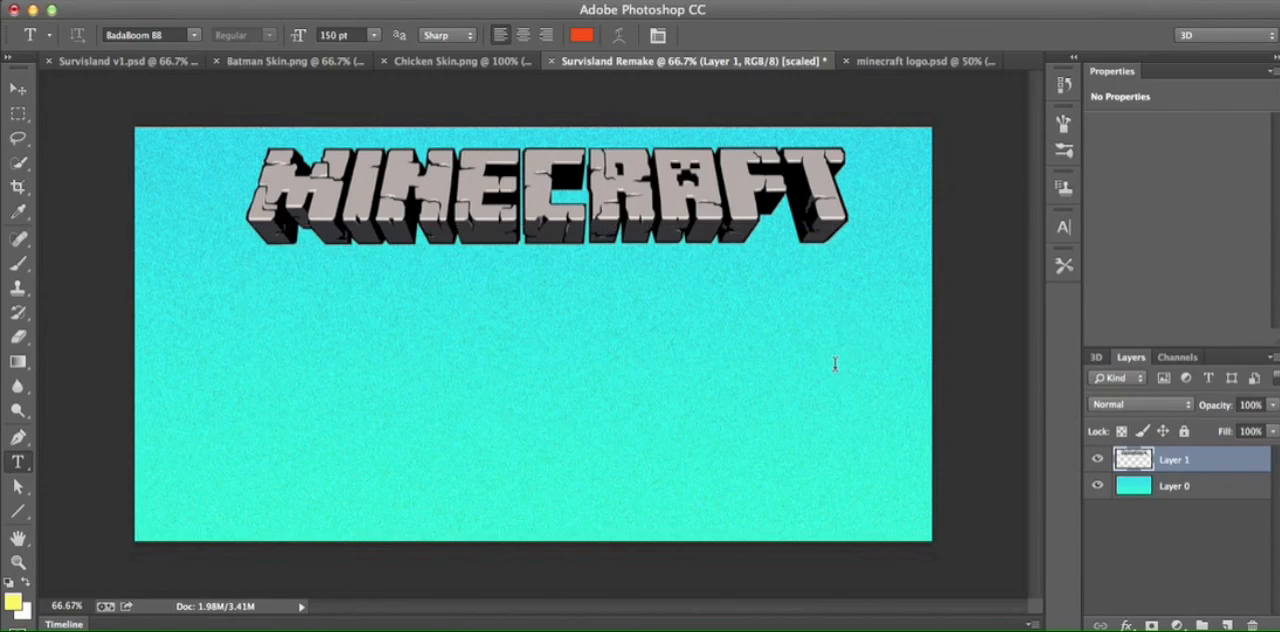
- Set the font of the new text box to True Lies
{"action": "left_click", "coordinate": [195, 36]}
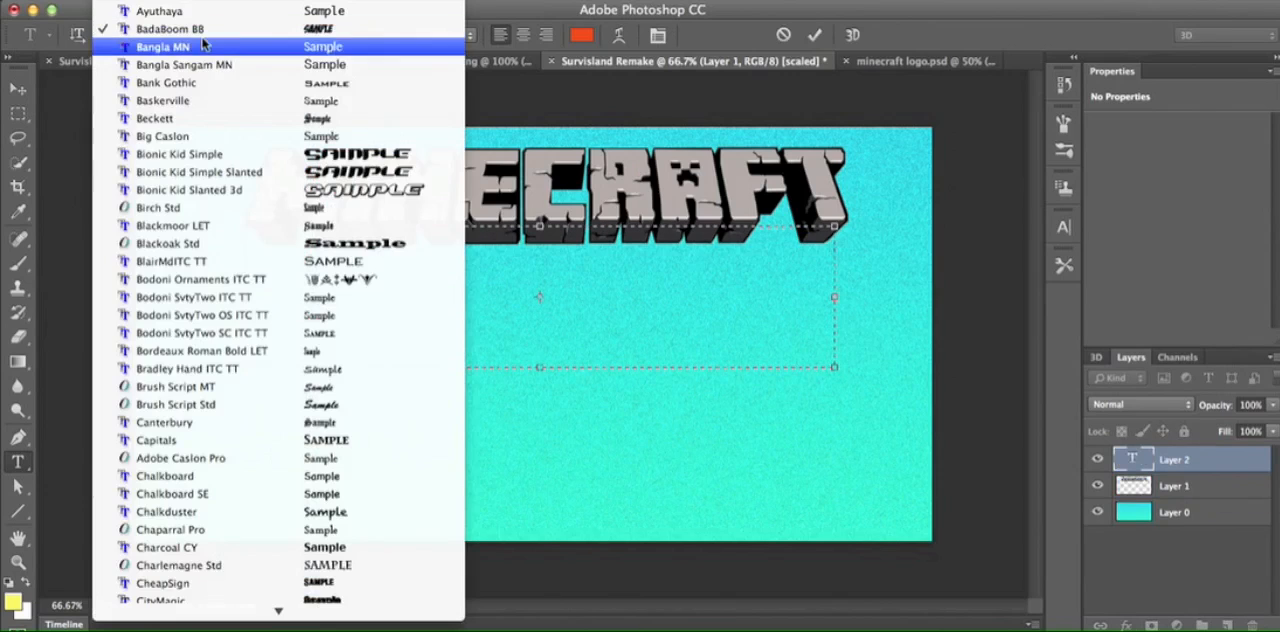
{"action": "scroll", "coordinate": [200, 75], "scroll_direction": "down", "scroll_amount": 2}
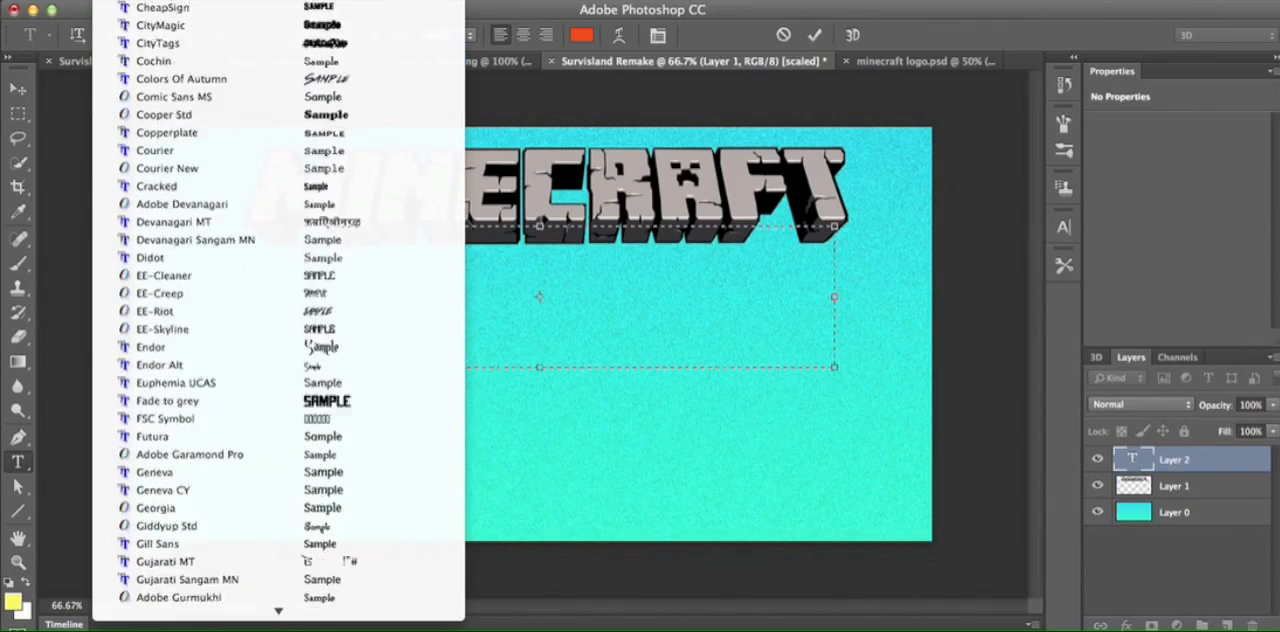
{"action": "scroll", "coordinate": [278, 300], "scroll_direction": "down", "scroll_amount": 15}
{"action": "scroll", "coordinate": [243, 400], "scroll_direction": "down", "scroll_amount": 10}
{"action": "scroll", "coordinate": [243, 527], "scroll_direction": "down", "scroll_amount": 6}
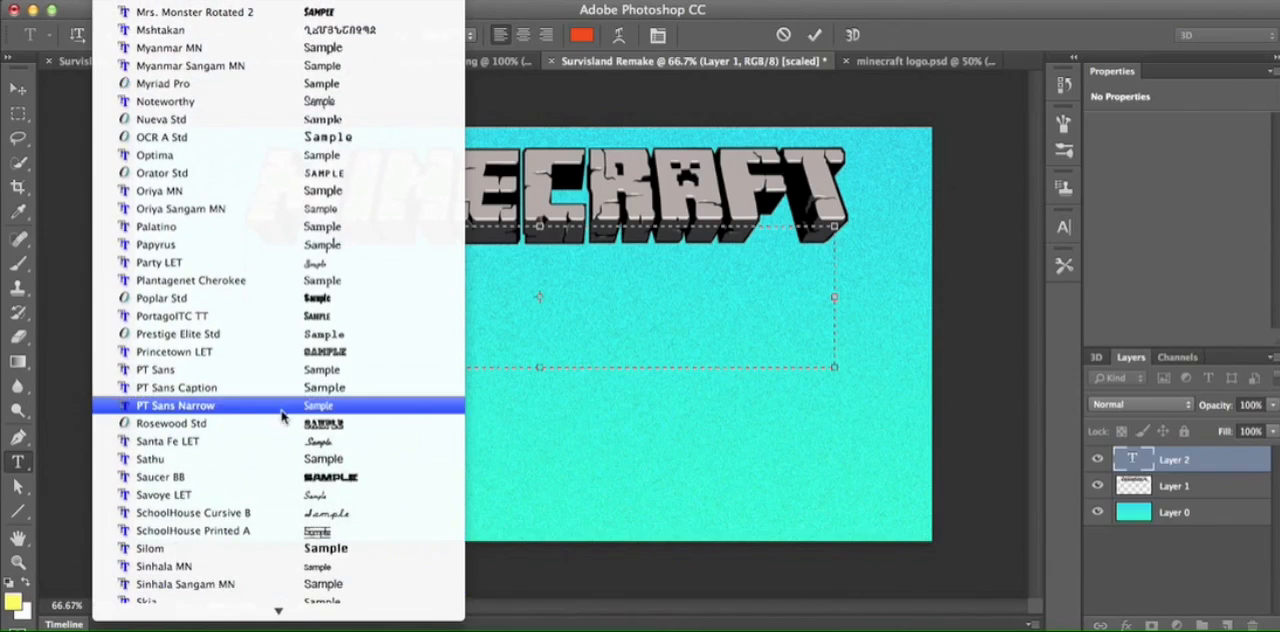
{"action": "scroll", "coordinate": [286, 374], "scroll_direction": "down", "scroll_amount": 5}
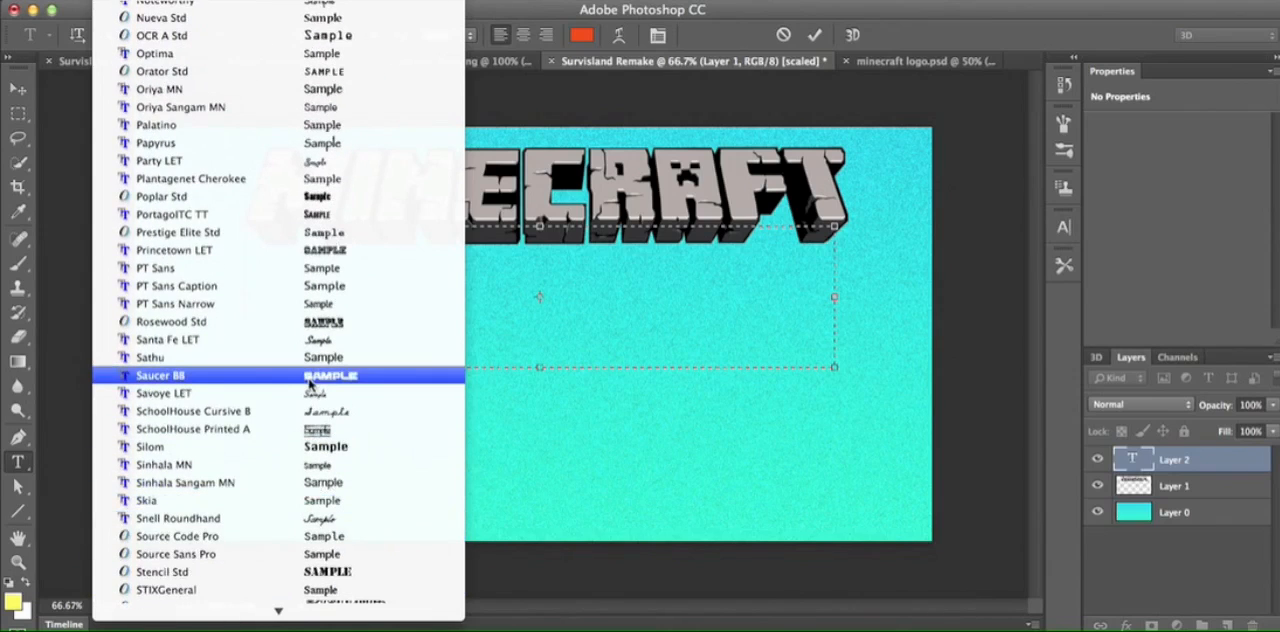
{"action": "scroll", "coordinate": [266, 537], "scroll_direction": "down", "scroll_amount": 12}
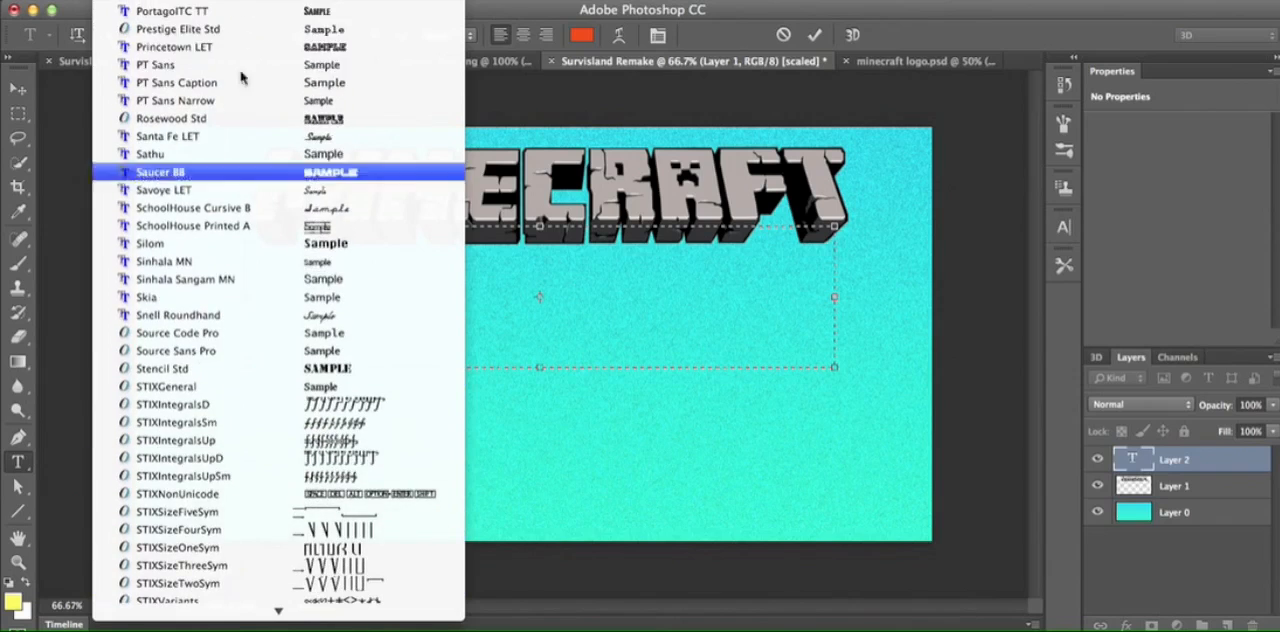
{"action": "scroll", "coordinate": [255, 420], "scroll_direction": "down", "scroll_amount": 20}
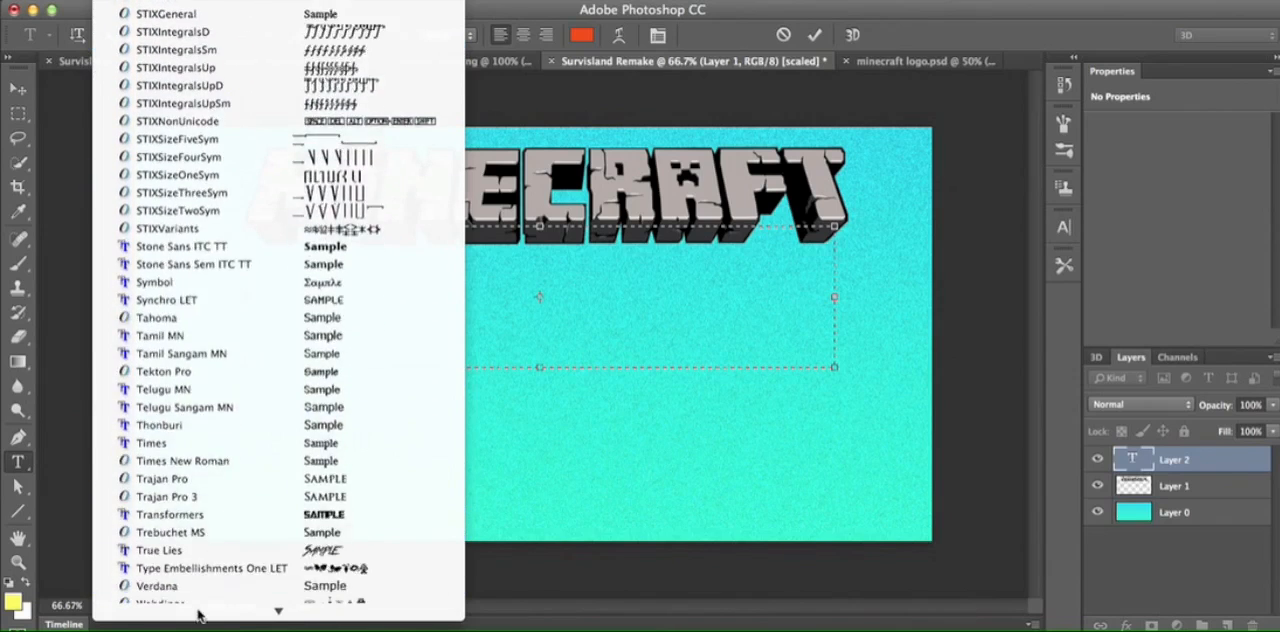
{"action": "left_click", "coordinate": [240, 500]}
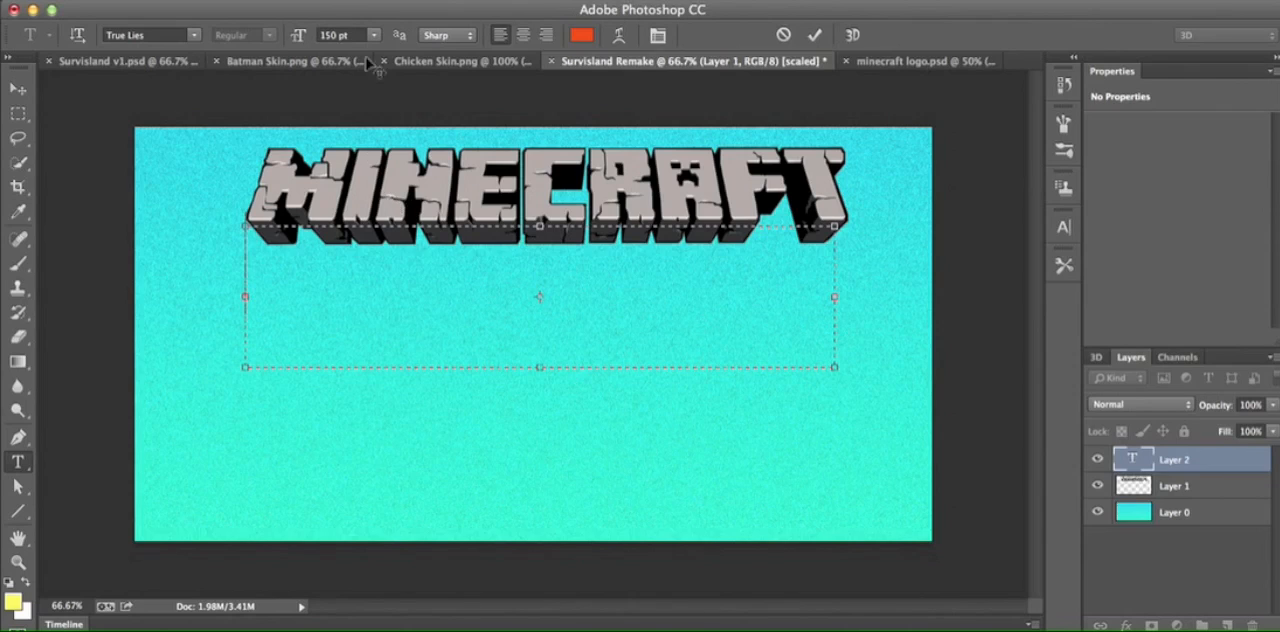
- Set the text colour to magenta, ee2ed1
{"action": "left_click", "coordinate": [589, 40]}
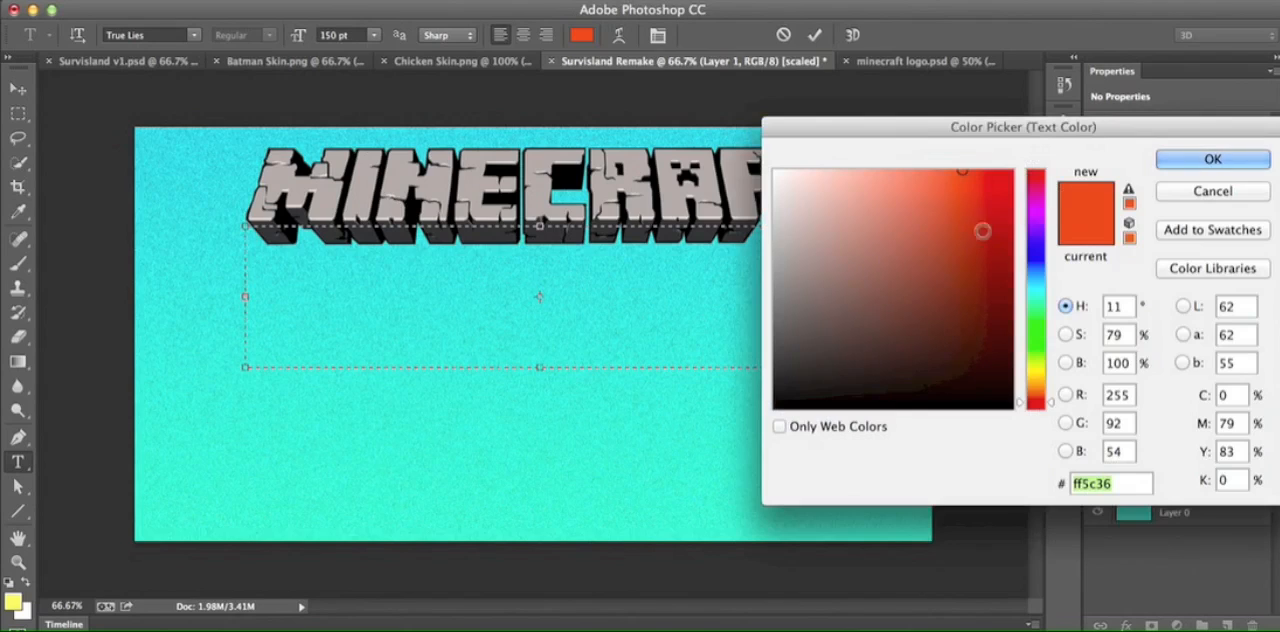
{"action": "left_click", "coordinate": [1040, 192]}
{"action": "mouse_move", "coordinate": [1040, 198]}
{"action": "left_mouse_down"}
{"action": "mouse_move", "coordinate": [1040, 212]}
{"action": "mouse_move", "coordinate": [1001, 208]}
{"action": "mouse_move", "coordinate": [967, 186]}
{"action": "left_mouse_up"}
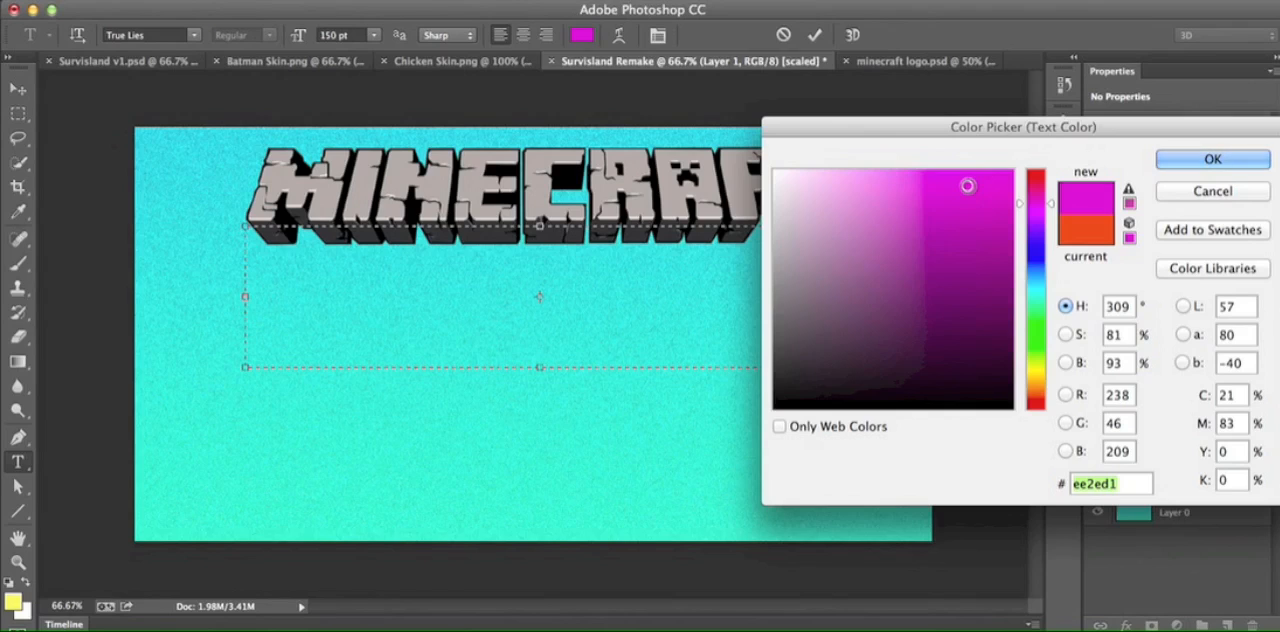
{"action": "left_click", "coordinate": [1218, 160]}
- Enter "Survival Island" in the text box
{"action": "type", "text": "Su"}
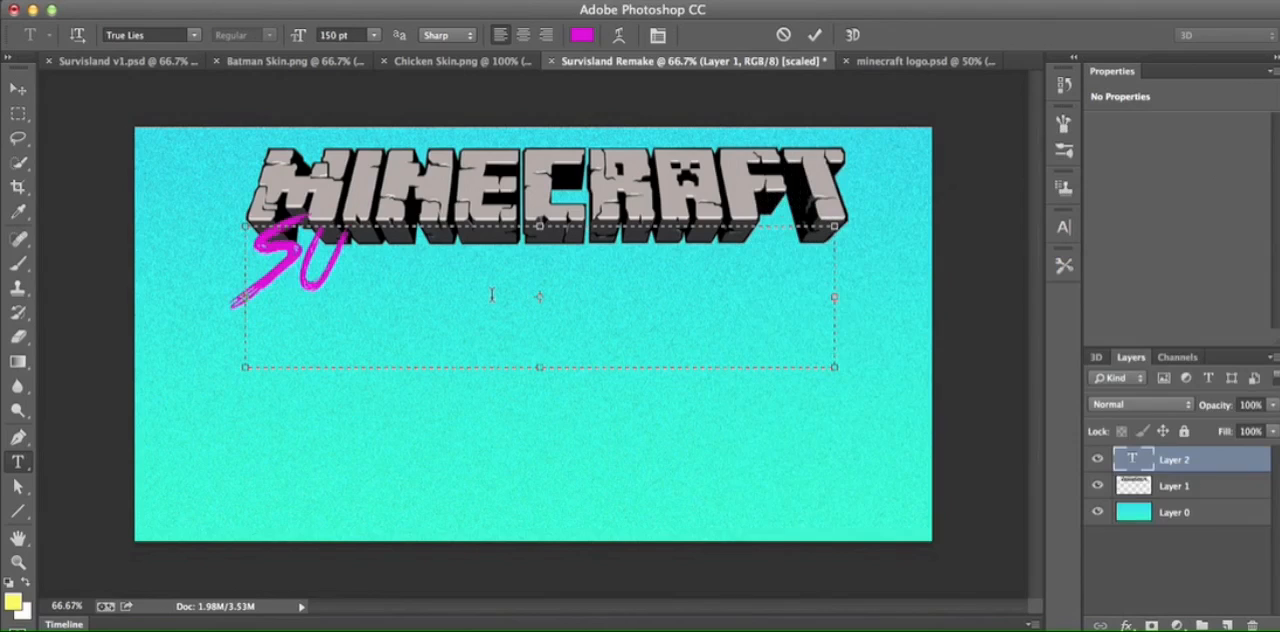
{"action": "type", "text": "rvival"}
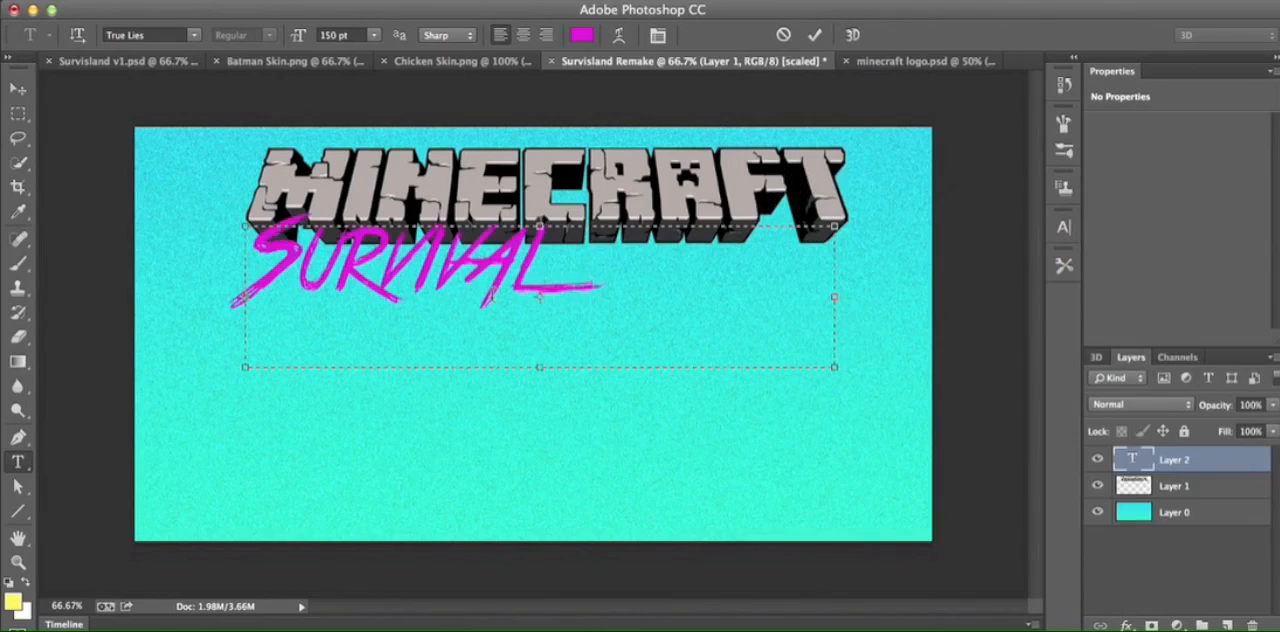
{"action": "type", "text": " Island"}
{"action": "double_click", "coordinate": [426, 296]}
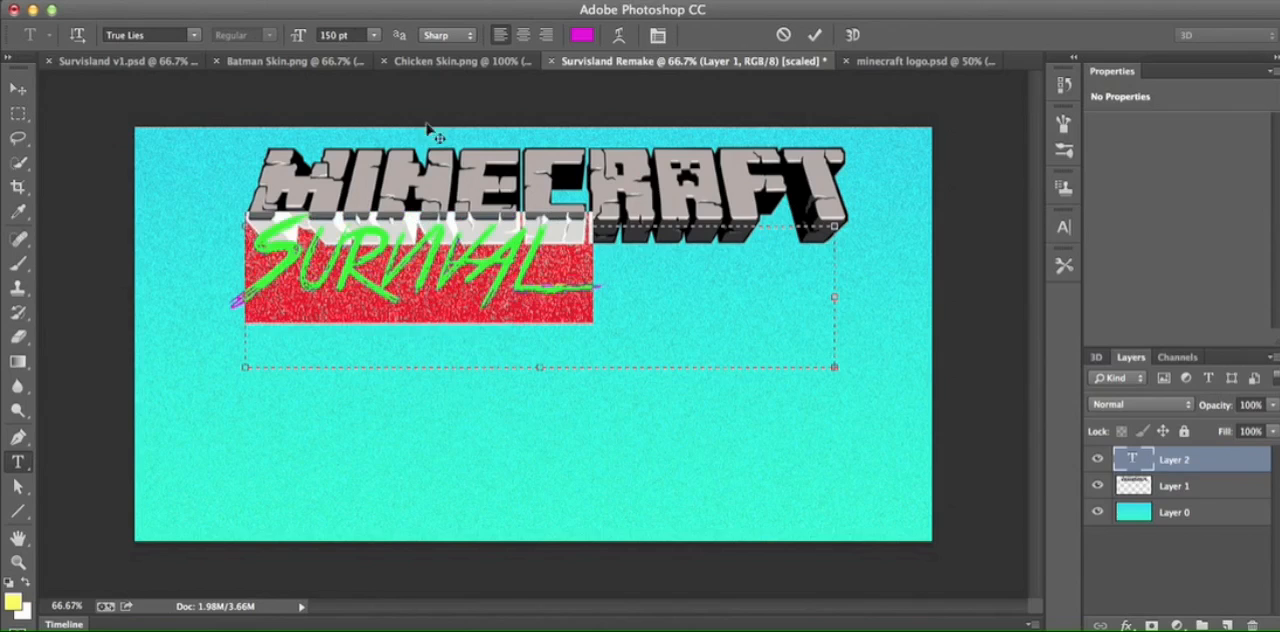
{"action": "left_click", "coordinate": [374, 36]}
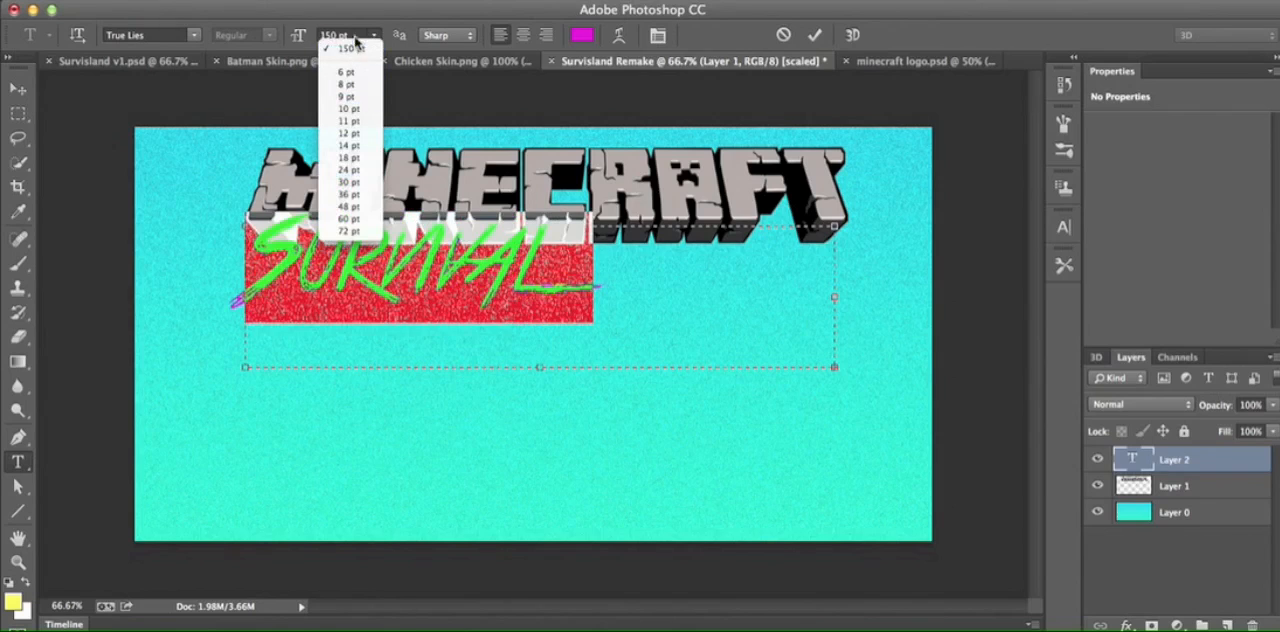
{"action": "left_click", "coordinate": [358, 35]}
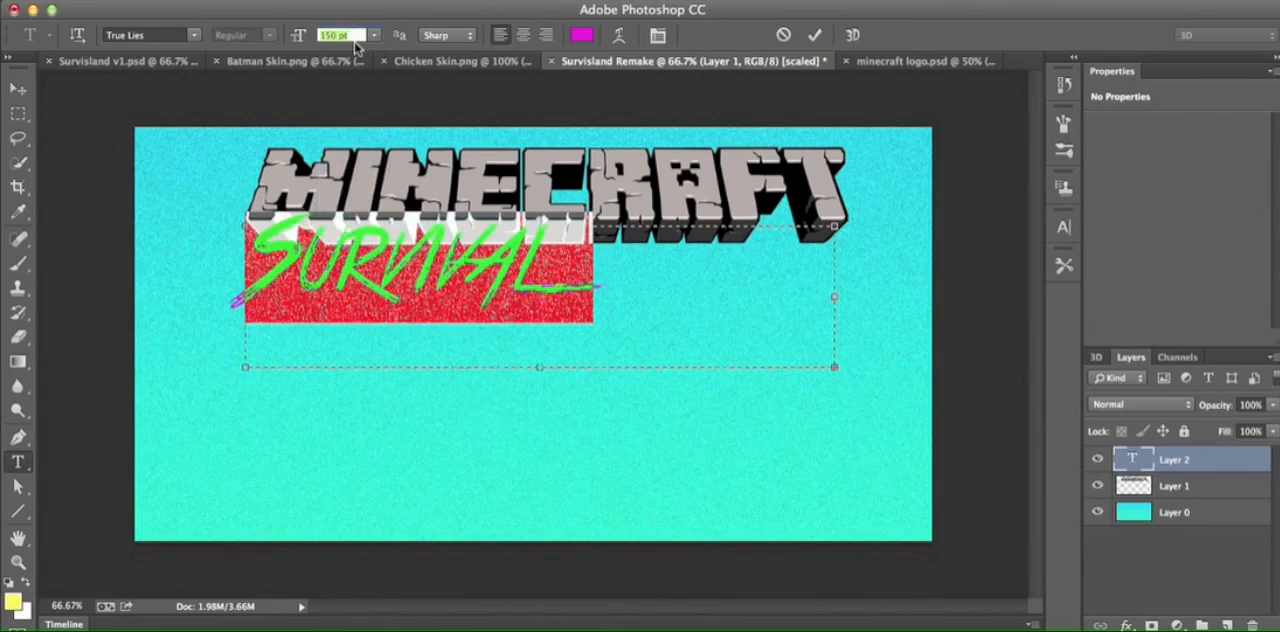
{"action": "left_click", "coordinate": [538, 296]}
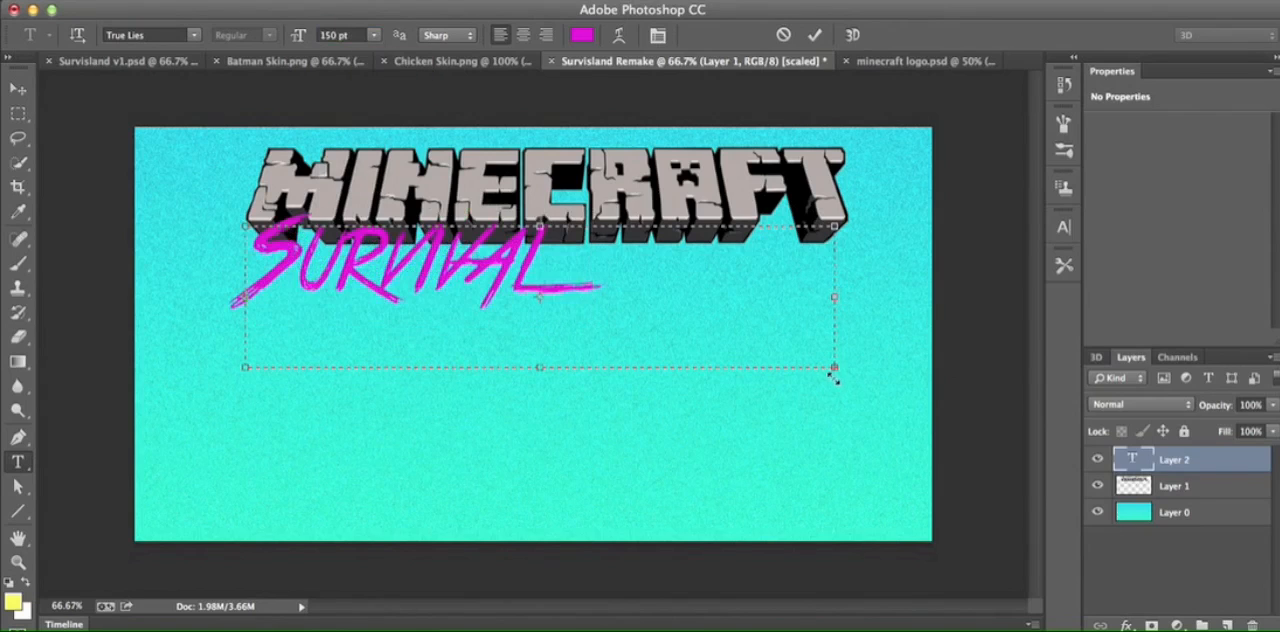
- Widen the text box so that Survival Island fits on one line, and move the text slightly down from the Minecraft logo
{"action": "left_click_drag", "start_coordinate": [838, 371], "coordinate": [938, 376]}
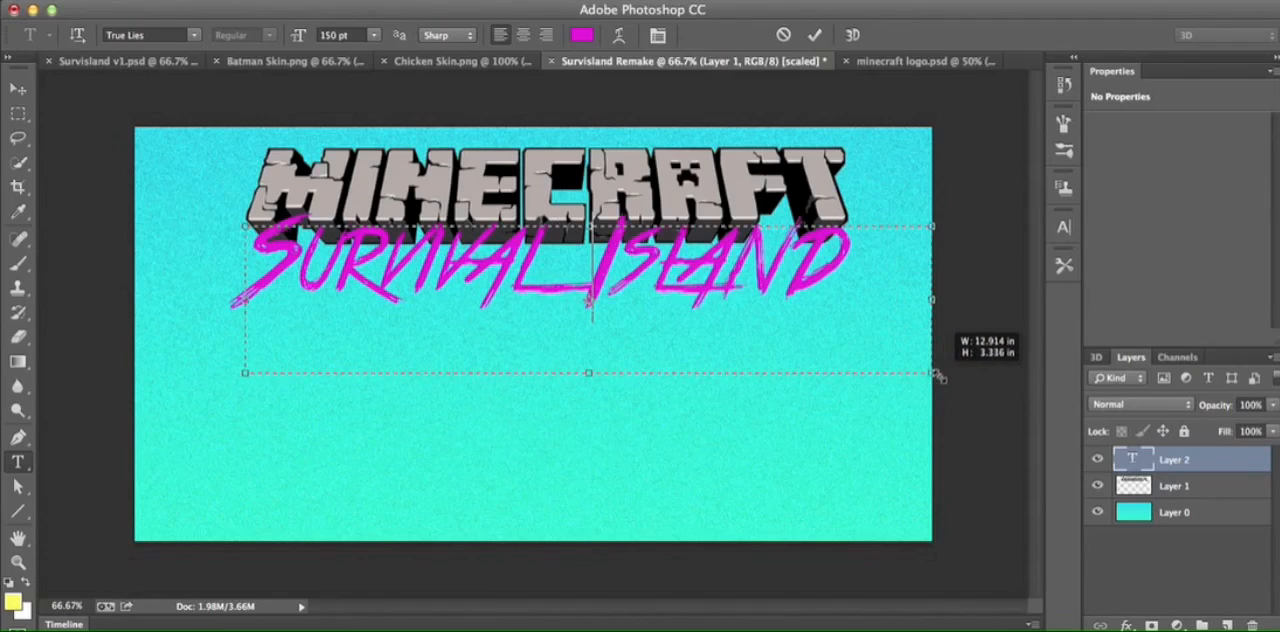
{"action": "left_click", "coordinate": [815, 36]}
{"action": "left_click", "coordinate": [18, 89]}
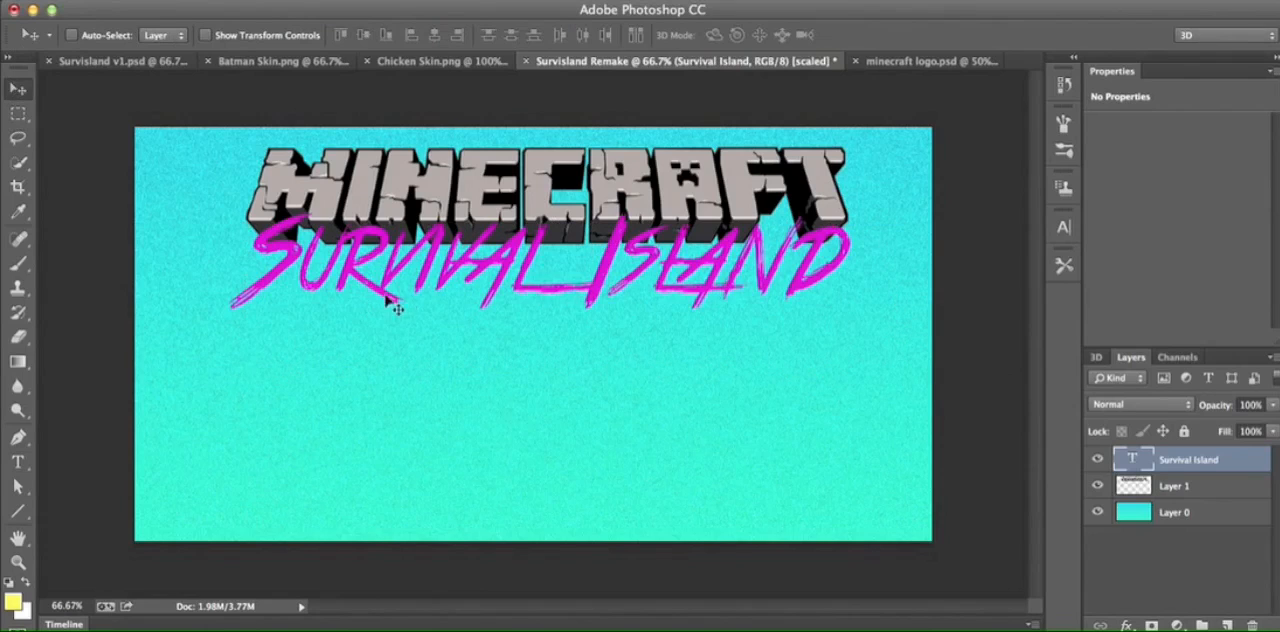
{"action": "left_click_drag", "start_coordinate": [499, 317], "coordinate": [499, 323]}
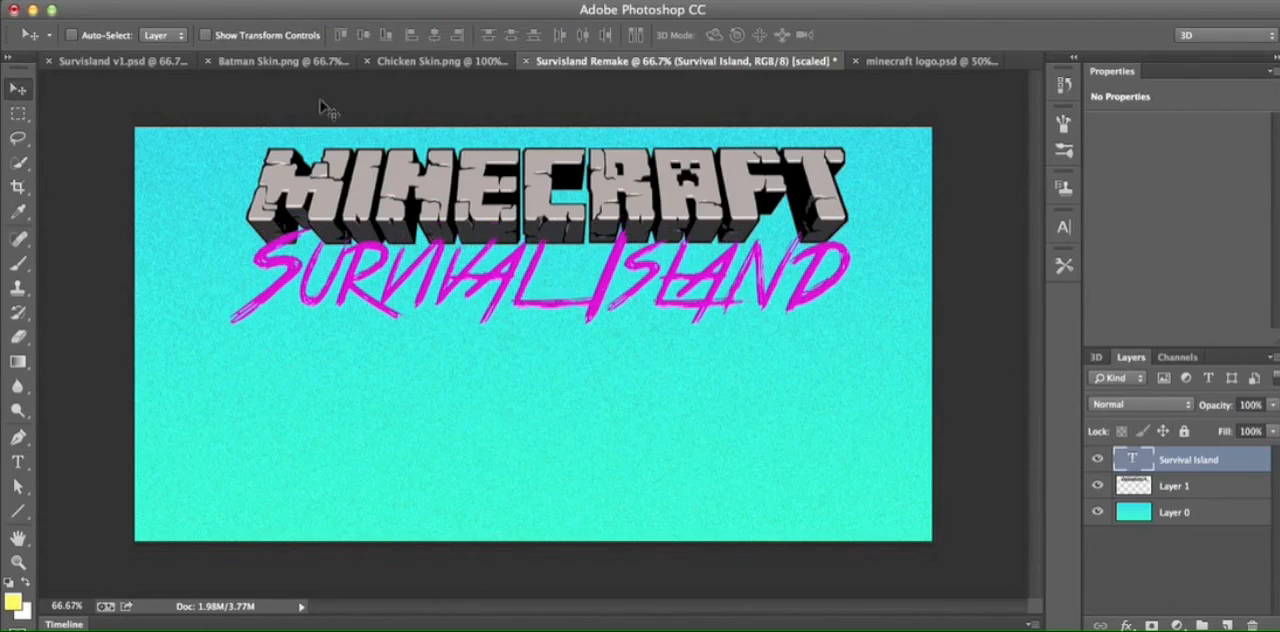
- Compare with Survisland v1.psd and minecraft logo.psd, and lower the Survival Island text a little more in Survisland Remake
{"action": "left_click", "coordinate": [145, 63]}
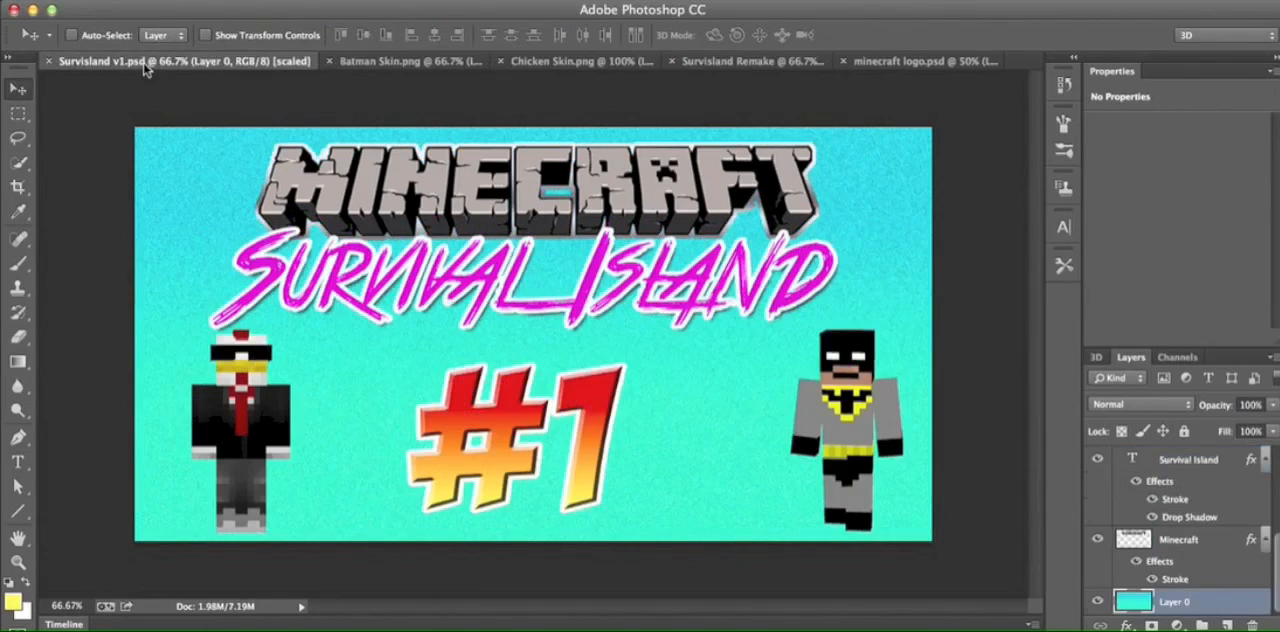
{"action": "left_click", "coordinate": [918, 63]}
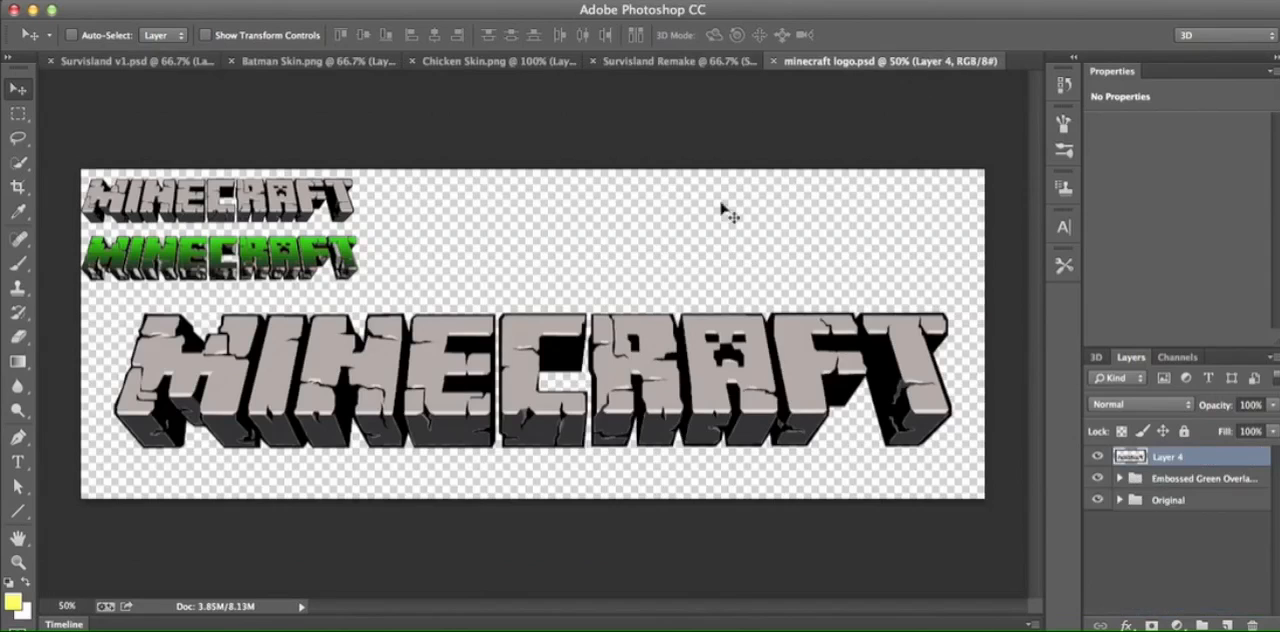
{"action": "left_click", "coordinate": [650, 63]}
{"action": "left_click_drag", "start_coordinate": [678, 302], "coordinate": [678, 311]}
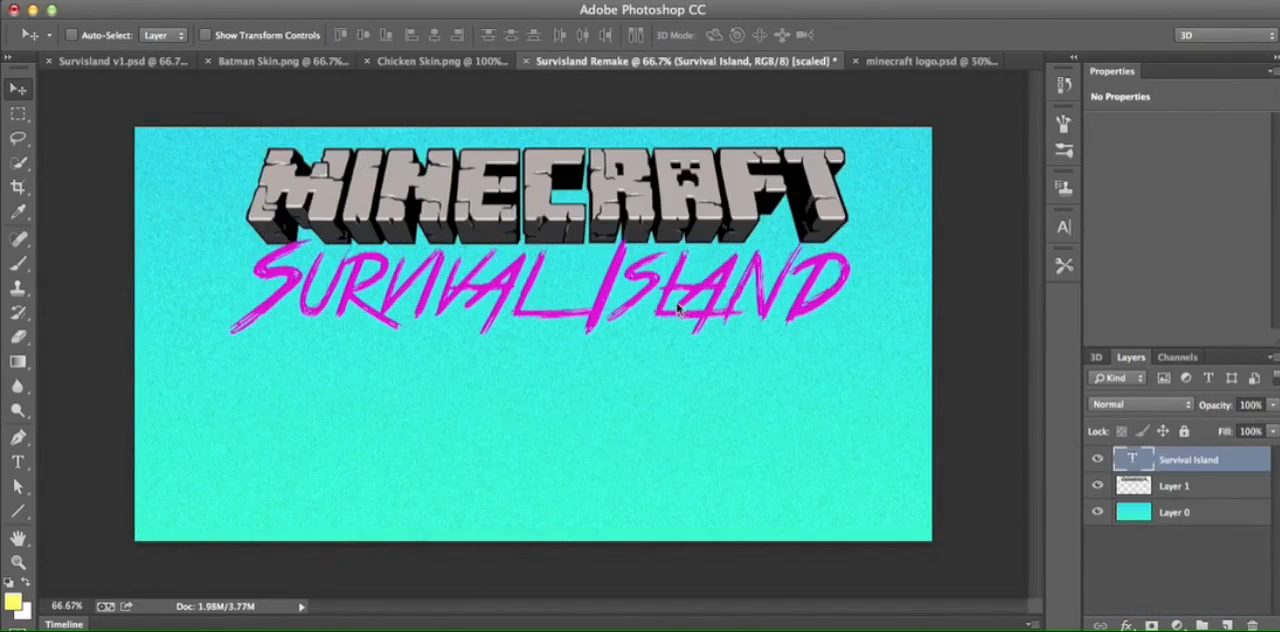
- Add a 5 px outside Stroke to the Survival Island text, filled with a gradient whose colour stops are both white (ffffff)
{"action": "left_click", "coordinate": [1126, 625]}
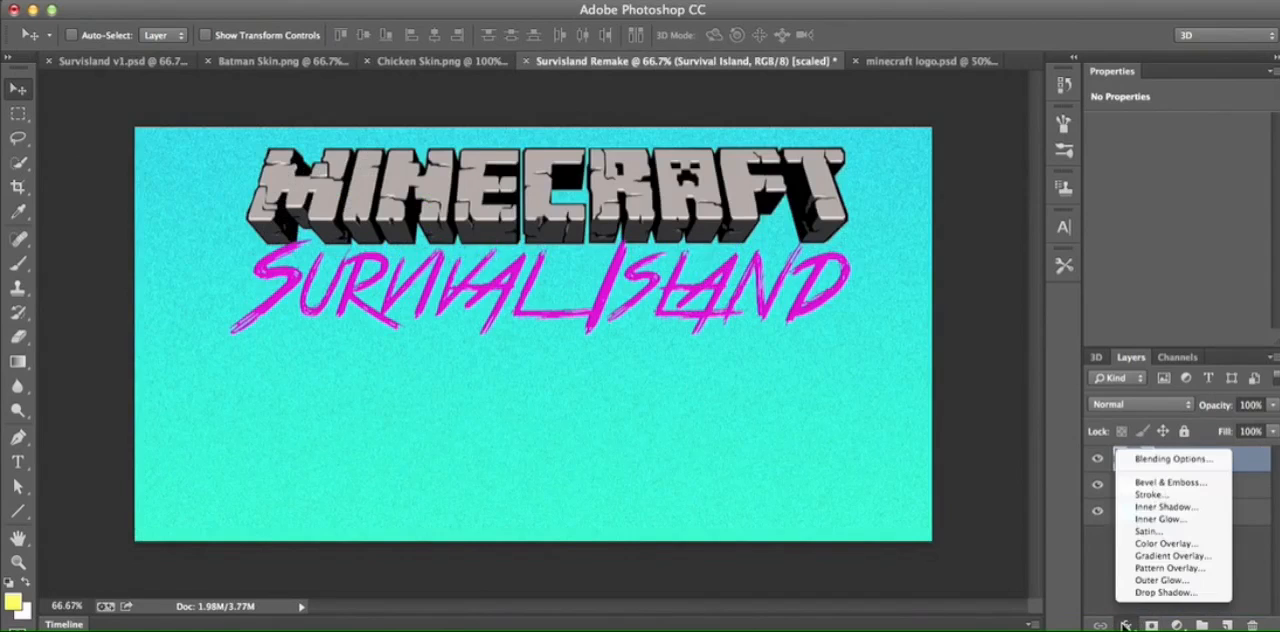
{"action": "left_click", "coordinate": [1150, 494]}
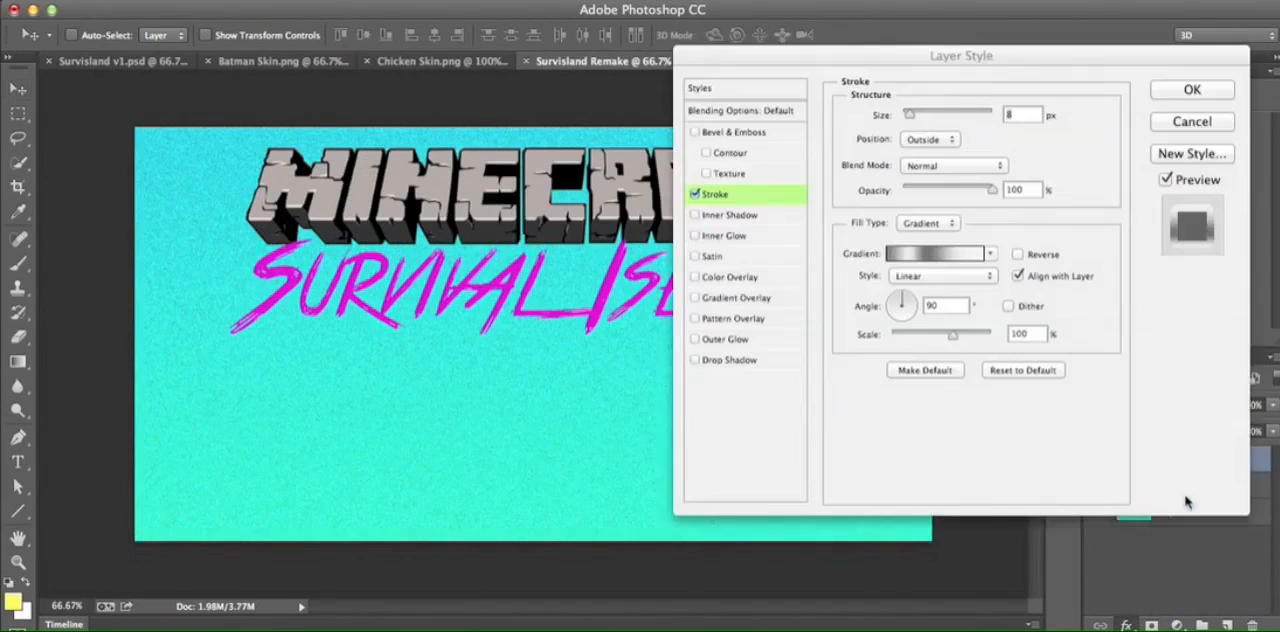
{"action": "left_click_drag", "start_coordinate": [990, 55], "coordinate": [1054, 149]}
{"action": "left_click", "coordinate": [1034, 344]}
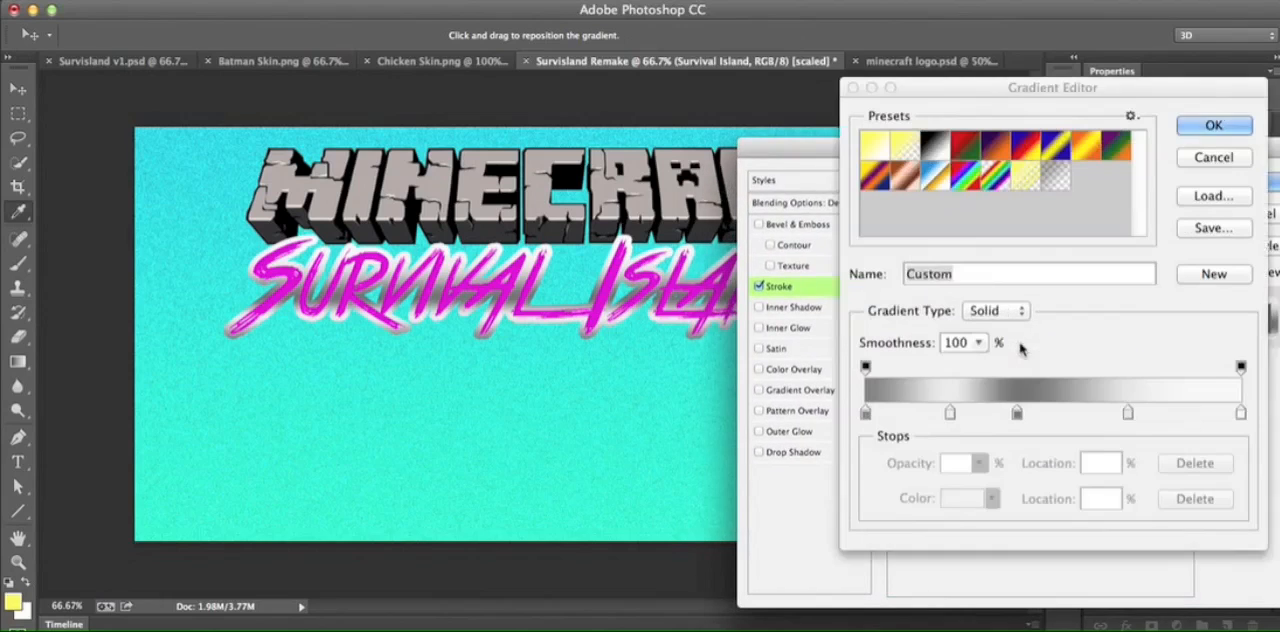
{"action": "left_click", "coordinate": [873, 146]}
{"action": "left_click", "coordinate": [866, 413]}
{"action": "left_click", "coordinate": [960, 497]}
{"action": "left_click", "coordinate": [776, 173]}
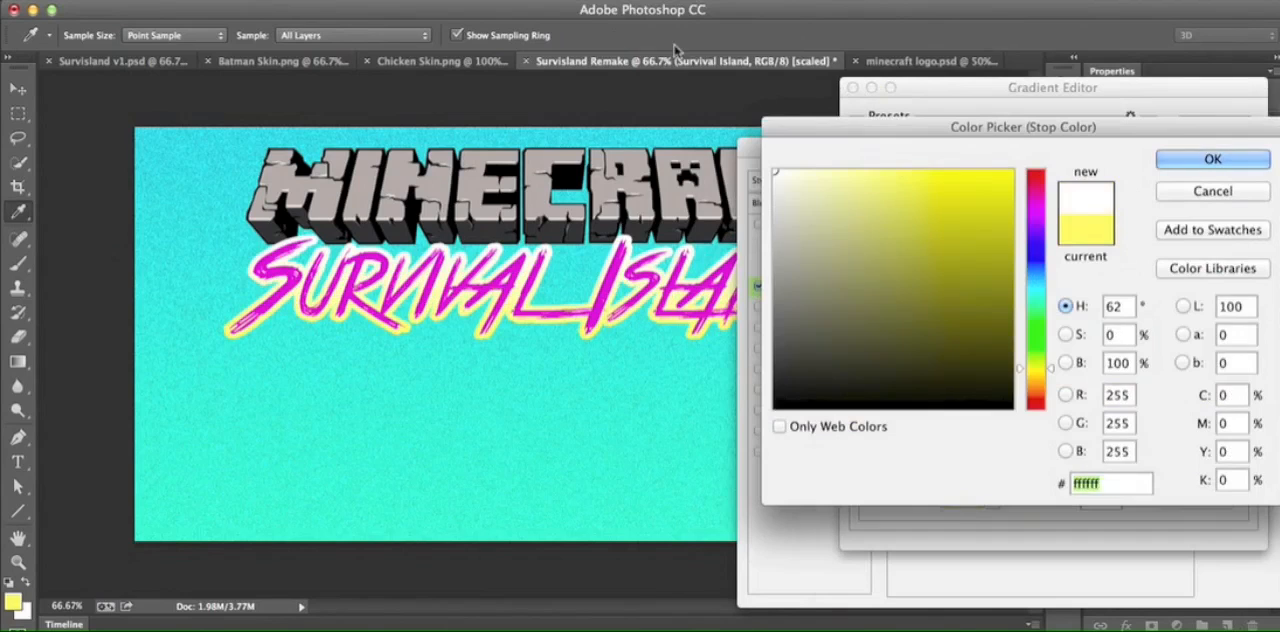
{"action": "left_click", "coordinate": [1213, 160]}
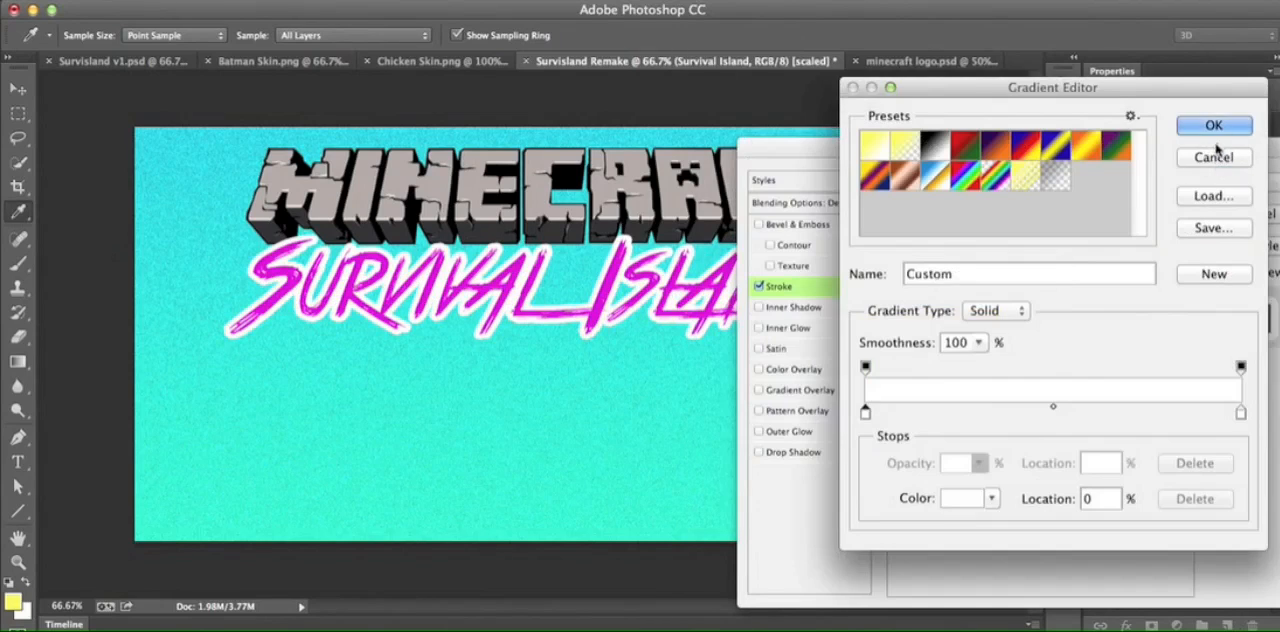
{"action": "left_click", "coordinate": [1220, 127]}
{"action": "left_click_drag", "start_coordinate": [973, 207], "coordinate": [970, 210]}
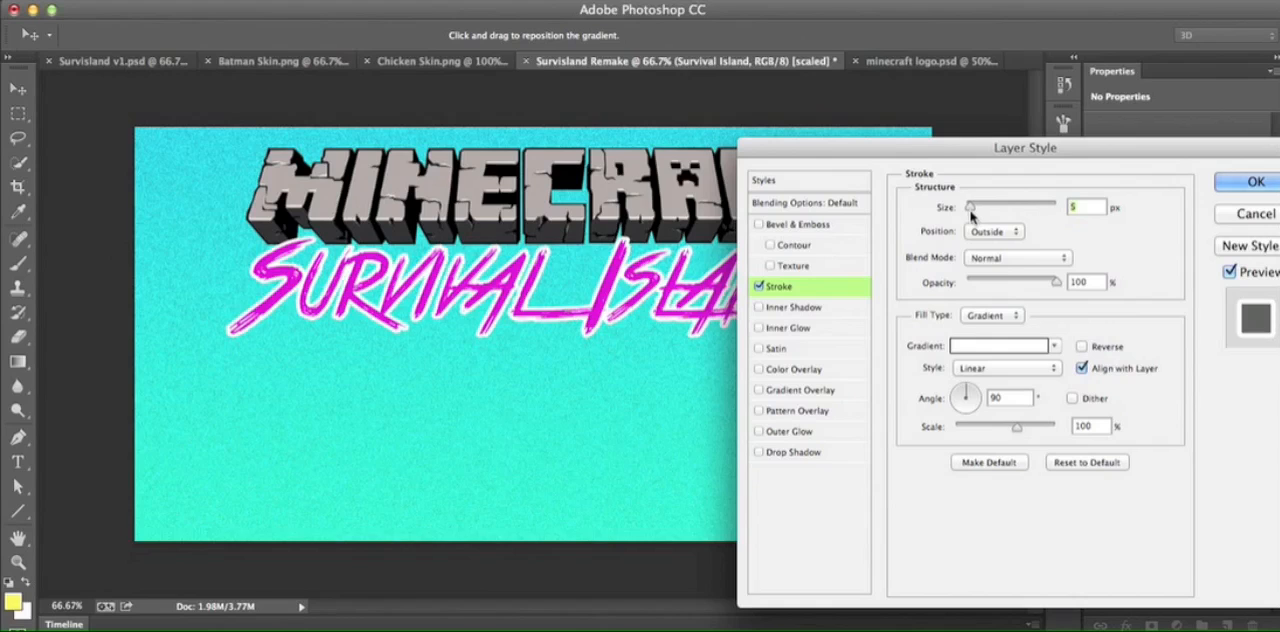
{"action": "left_click", "coordinate": [1255, 181]}
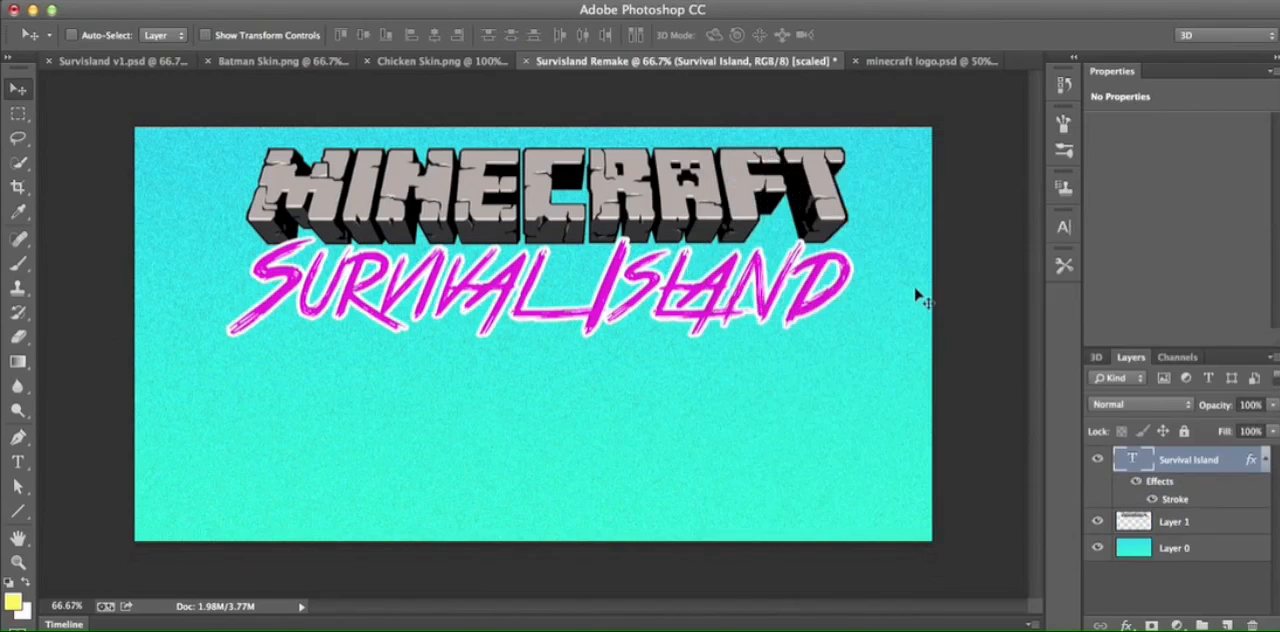
- Add a 4 px outside Stroke with a gray-to-white linear gradient fill to the Minecraft logo on Layer 1
{"action": "left_click", "coordinate": [1220, 523]}
{"action": "left_click", "coordinate": [1127, 626]}
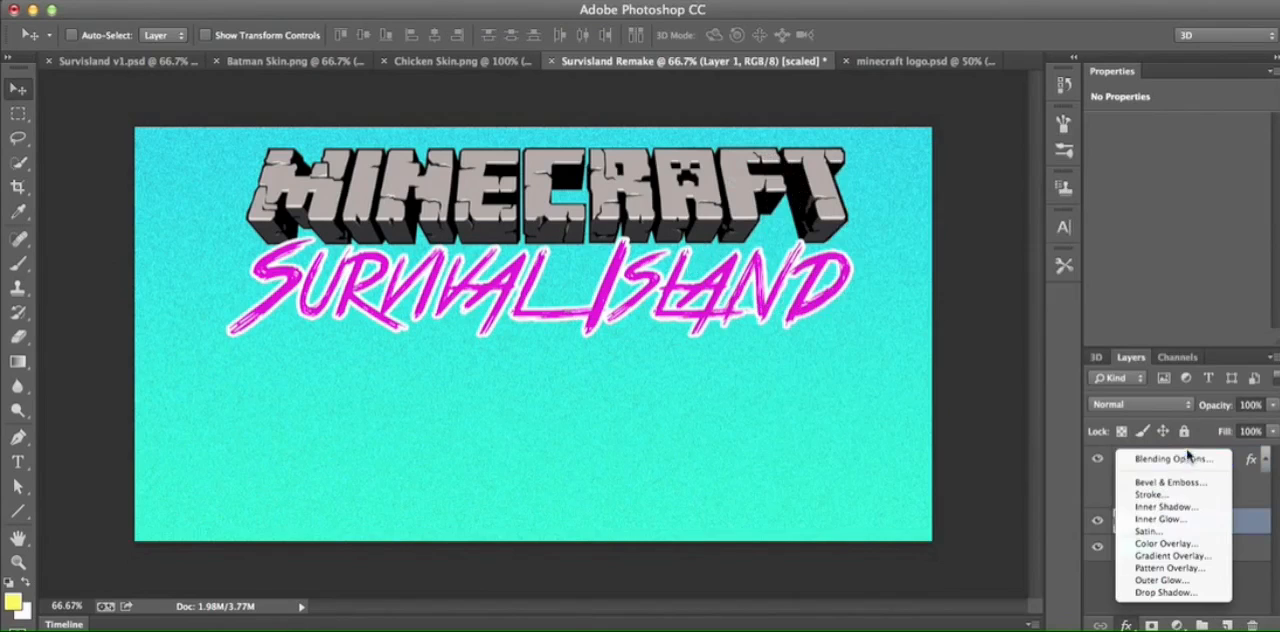
{"action": "left_click", "coordinate": [1175, 499]}
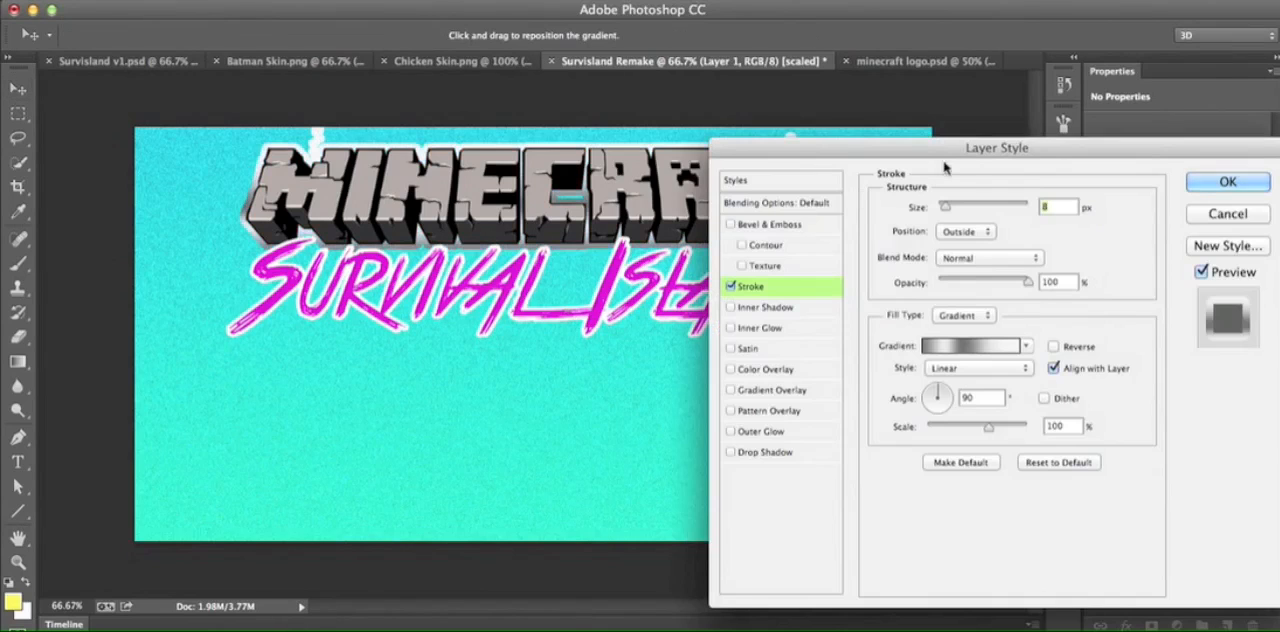
{"action": "left_click_drag", "start_coordinate": [970, 148], "coordinate": [942, 243]}
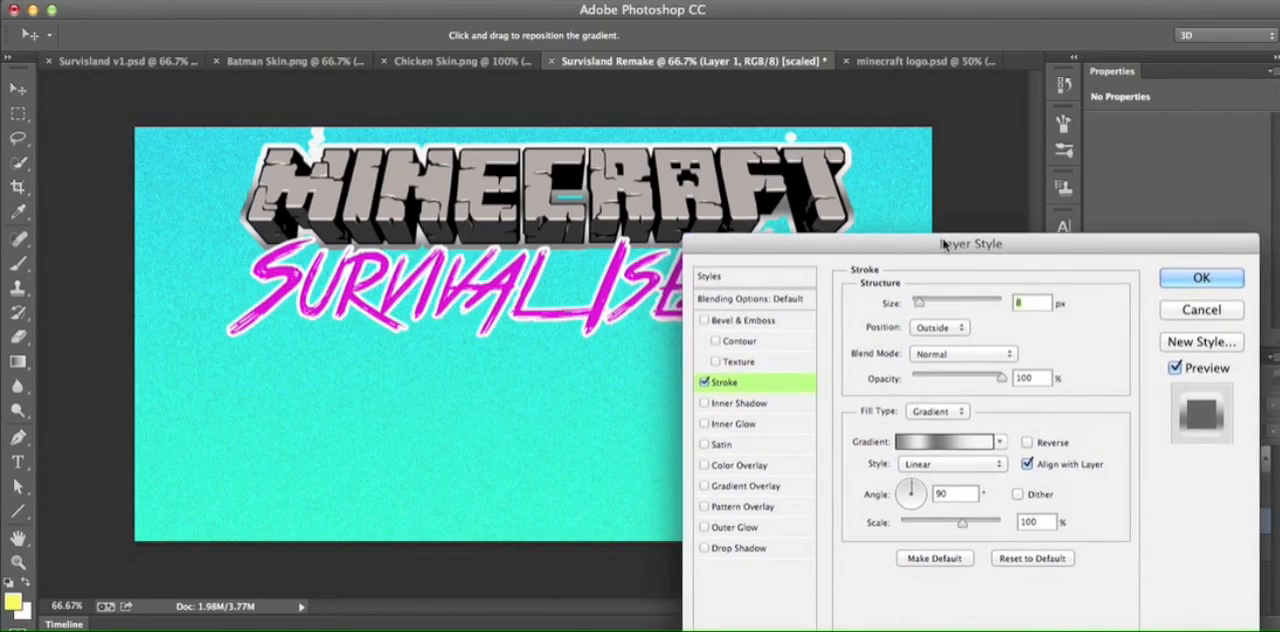
{"action": "left_click_drag", "start_coordinate": [919, 303], "coordinate": [914, 304]}
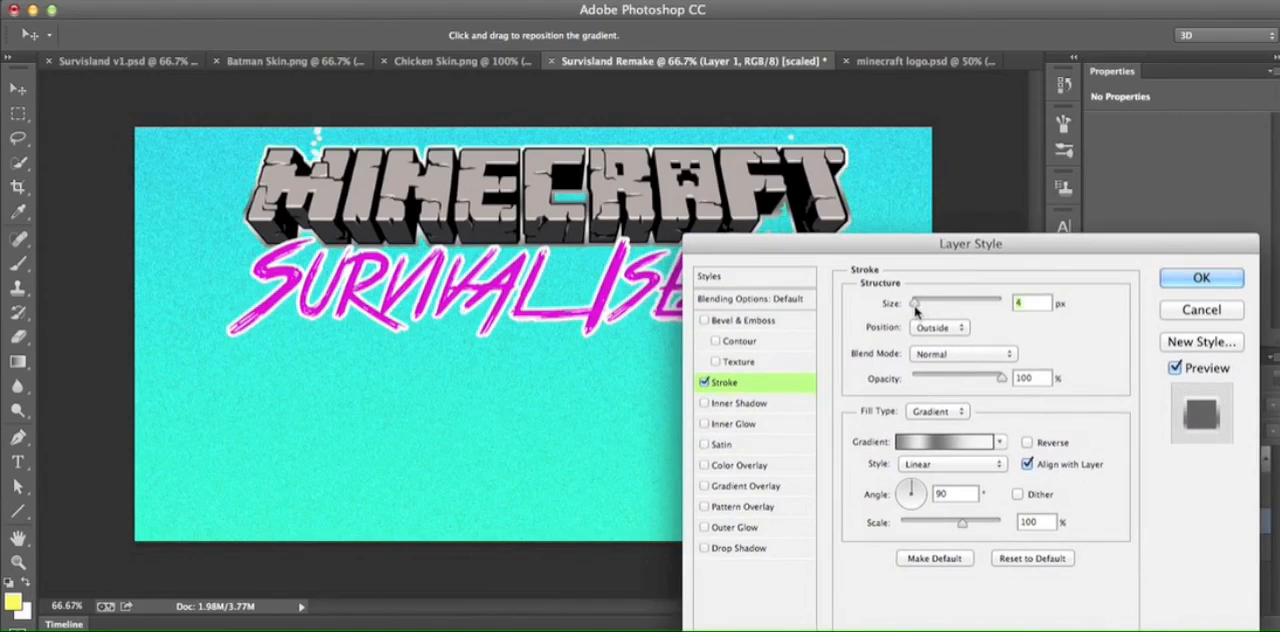
{"action": "left_click", "coordinate": [938, 441]}
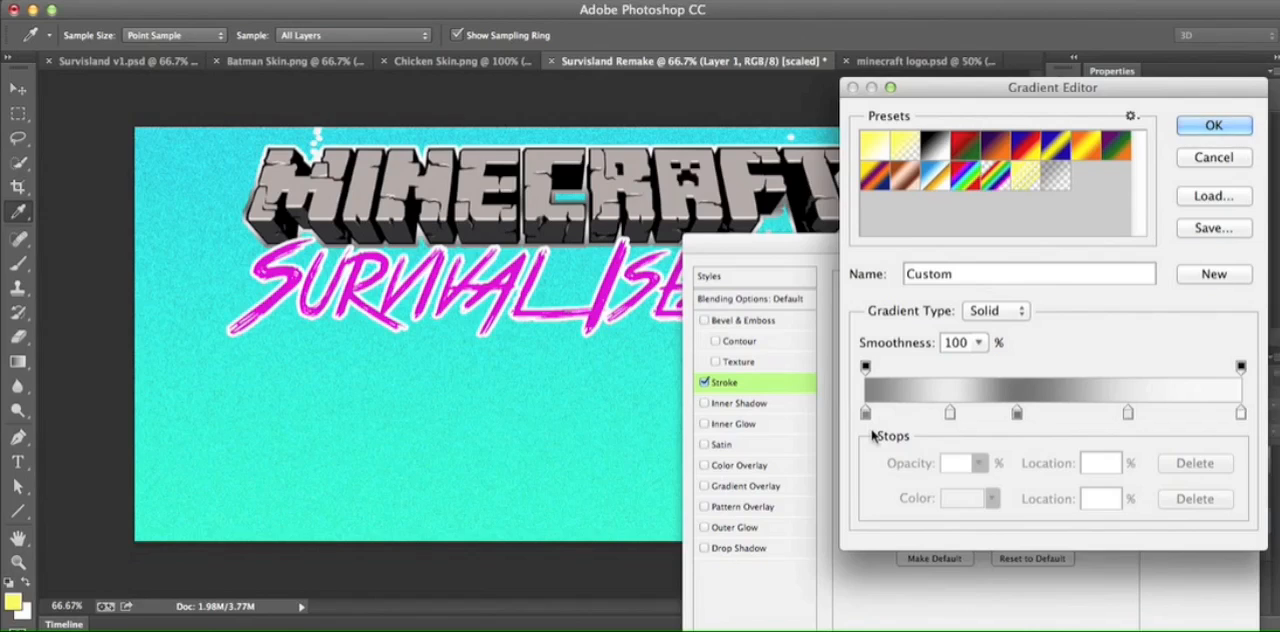
{"action": "left_click", "coordinate": [1205, 126]}
{"action": "mouse_move", "coordinate": [1137, 243]}
{"action": "left_mouse_down"}
{"action": "mouse_move", "coordinate": [1138, 92]}
{"action": "mouse_move", "coordinate": [1140, 116]}
{"action": "left_mouse_up"}
{"action": "left_click", "coordinate": [1188, 154]}
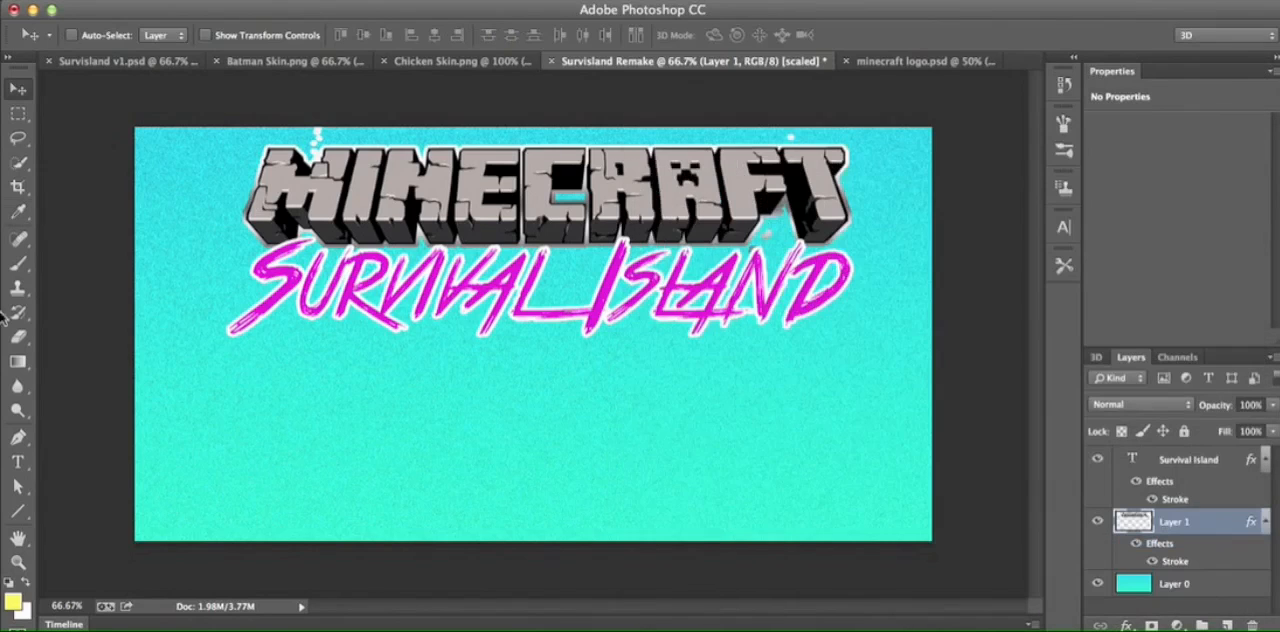
- Erase the stray white specks around the Minecraft logo, and compare the result with Survisland v1.psd and minecraft logo.psd
{"action": "left_click", "coordinate": [18, 337]}
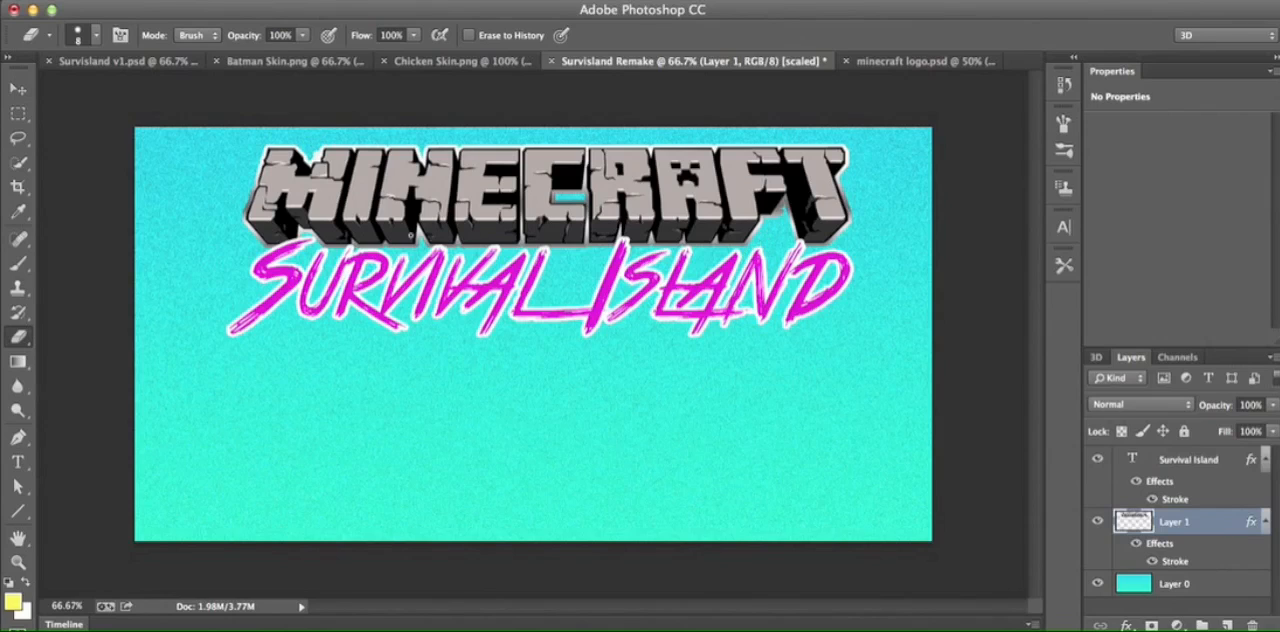
{"action": "left_click", "coordinate": [120, 61]}
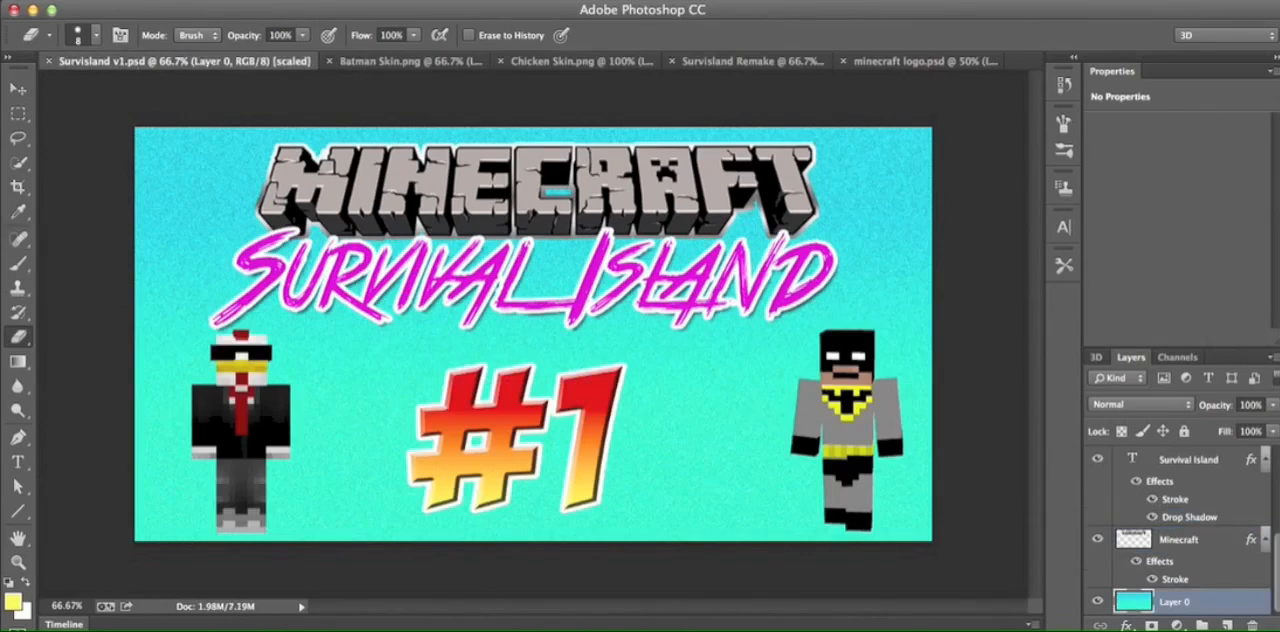
{"action": "left_click", "coordinate": [880, 62]}
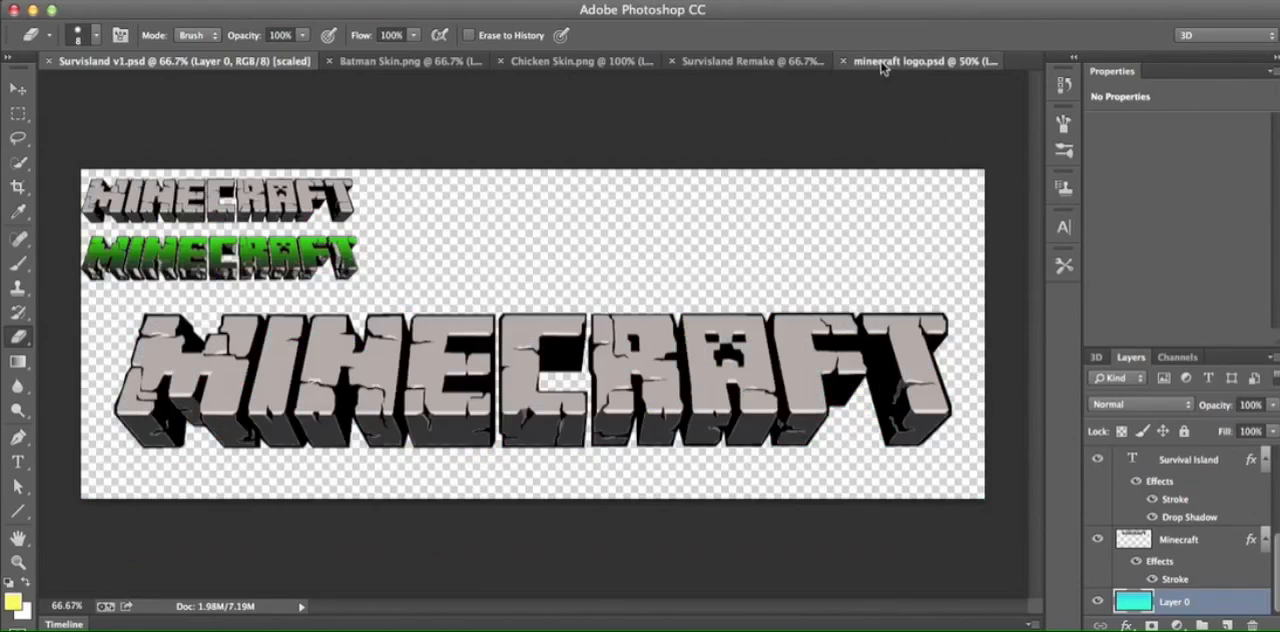
{"action": "left_click", "coordinate": [680, 61]}
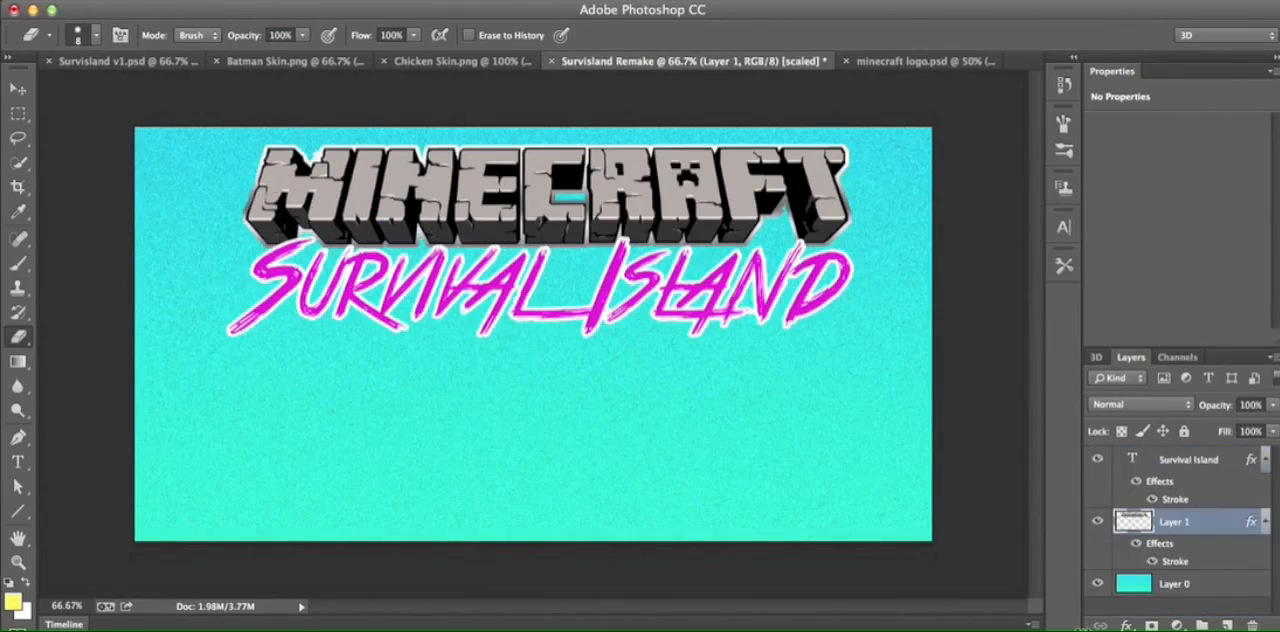
{"action": "left_click", "coordinate": [1127, 625]}
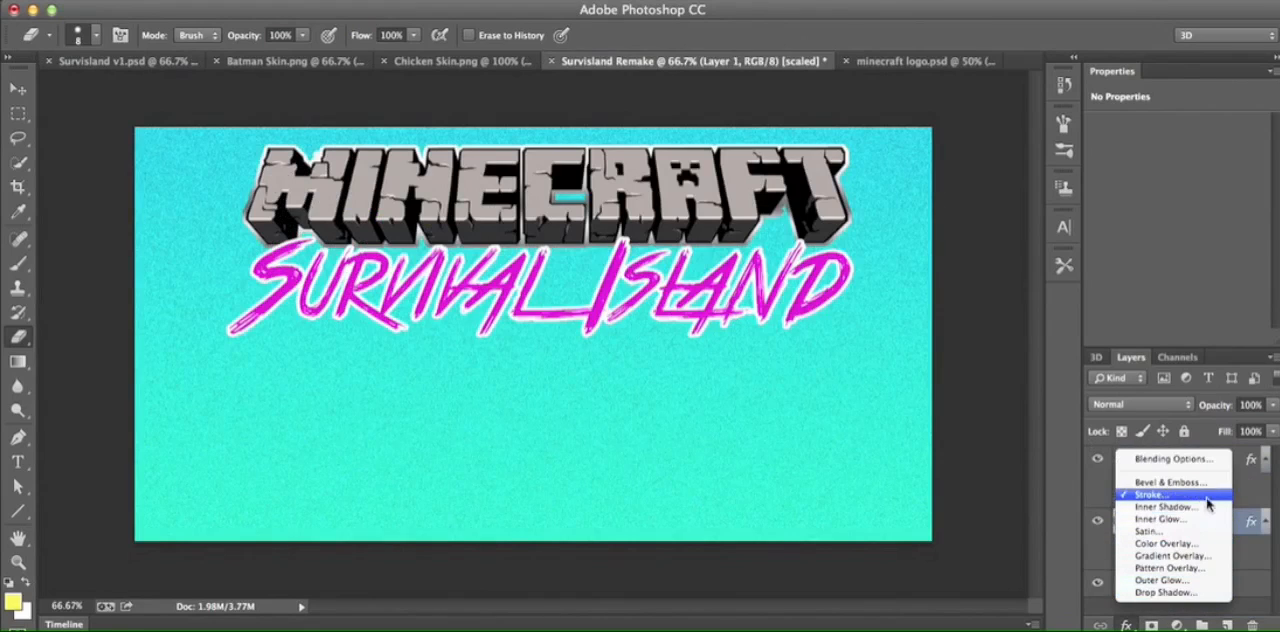
{"action": "left_click", "coordinate": [1185, 597]}
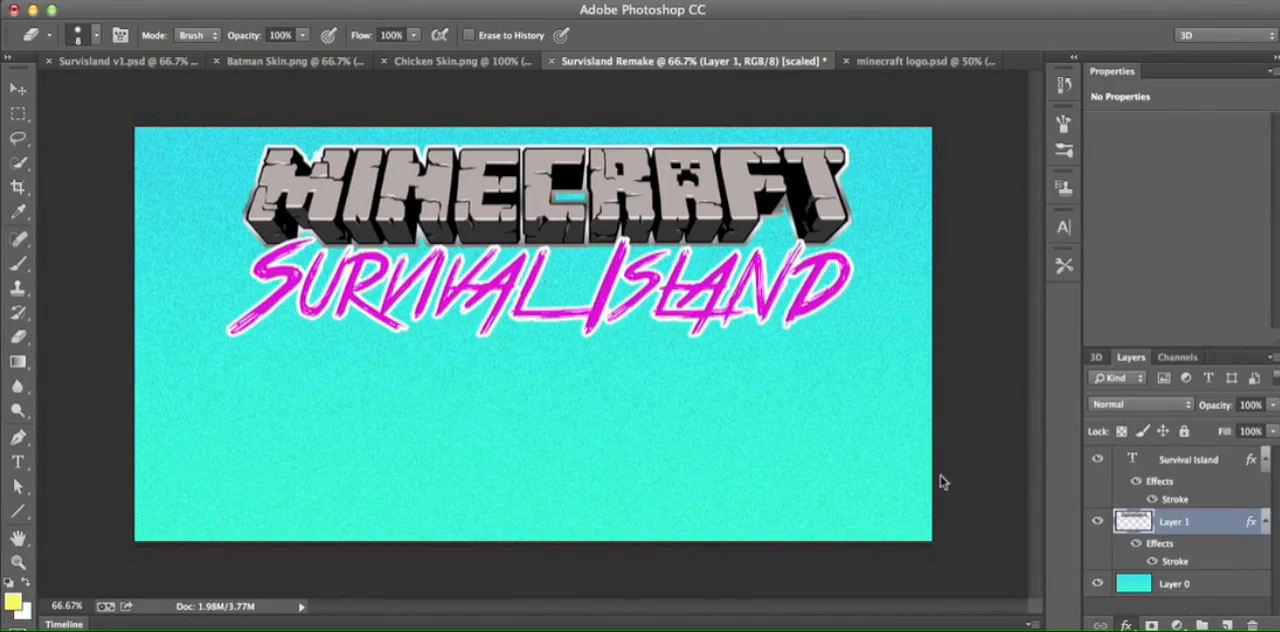
{"action": "left_click_drag", "start_coordinate": [932, 119], "coordinate": [1039, 129]}
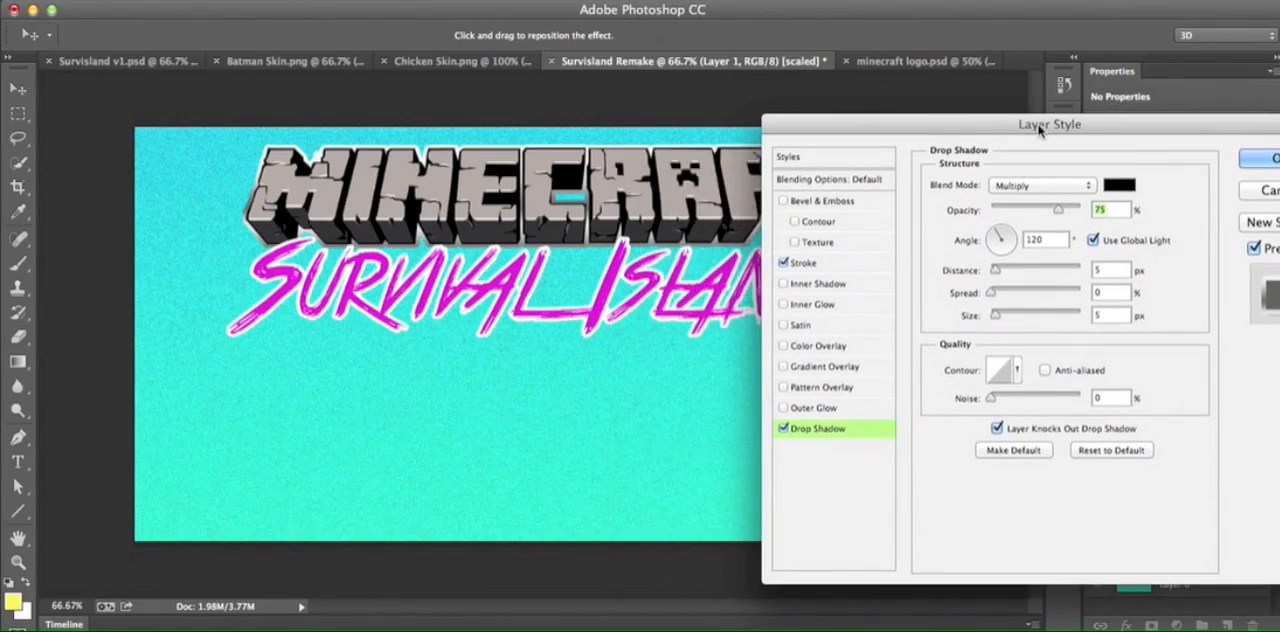
{"action": "left_click_drag", "start_coordinate": [1120, 133], "coordinate": [1060, 130]}
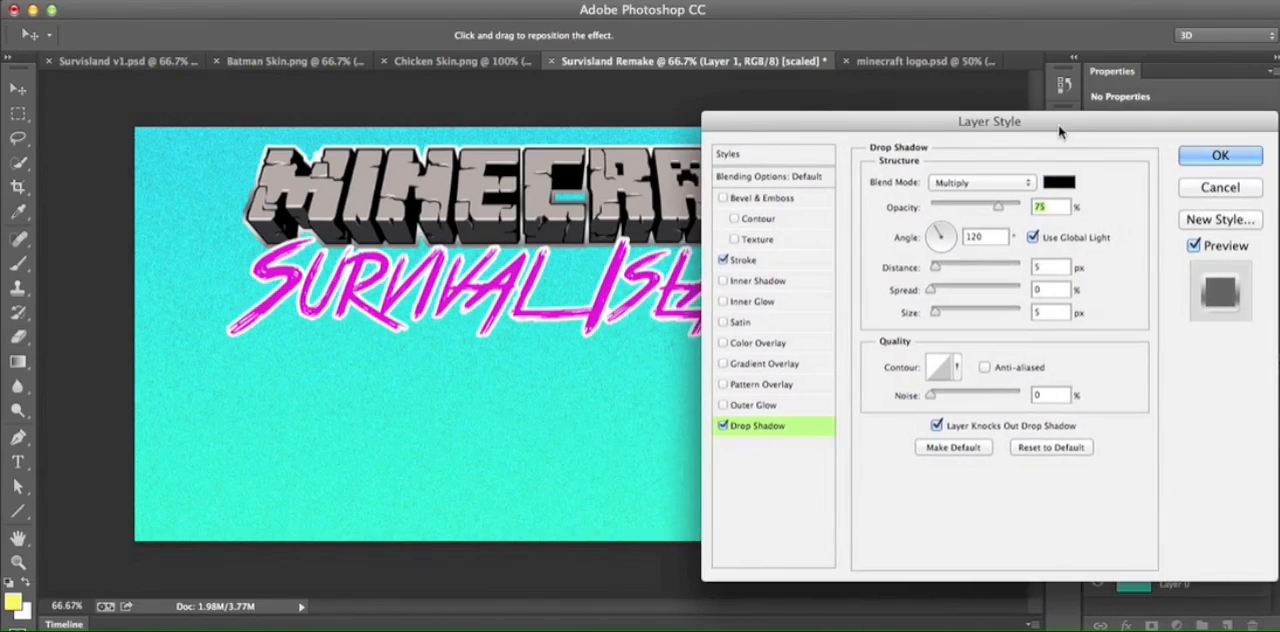
{"action": "left_click", "coordinate": [935, 268]}
{"action": "left_click_drag", "start_coordinate": [935, 268], "coordinate": [940, 270]}
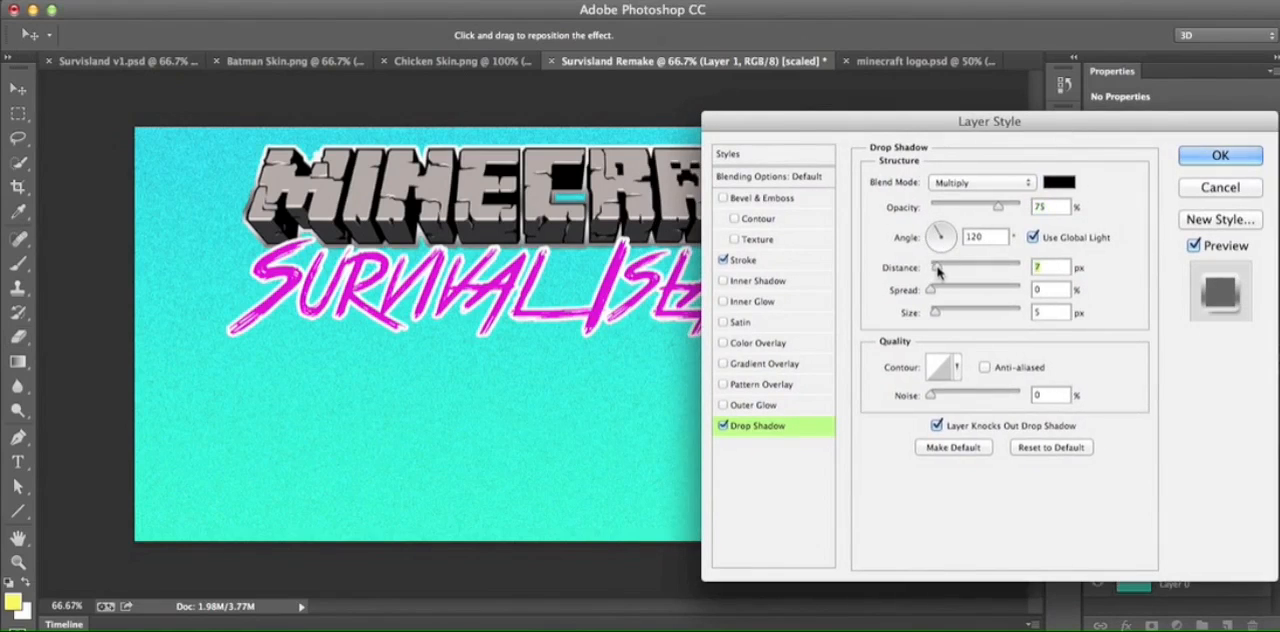
{"action": "left_click_drag", "start_coordinate": [940, 270], "coordinate": [945, 271]}
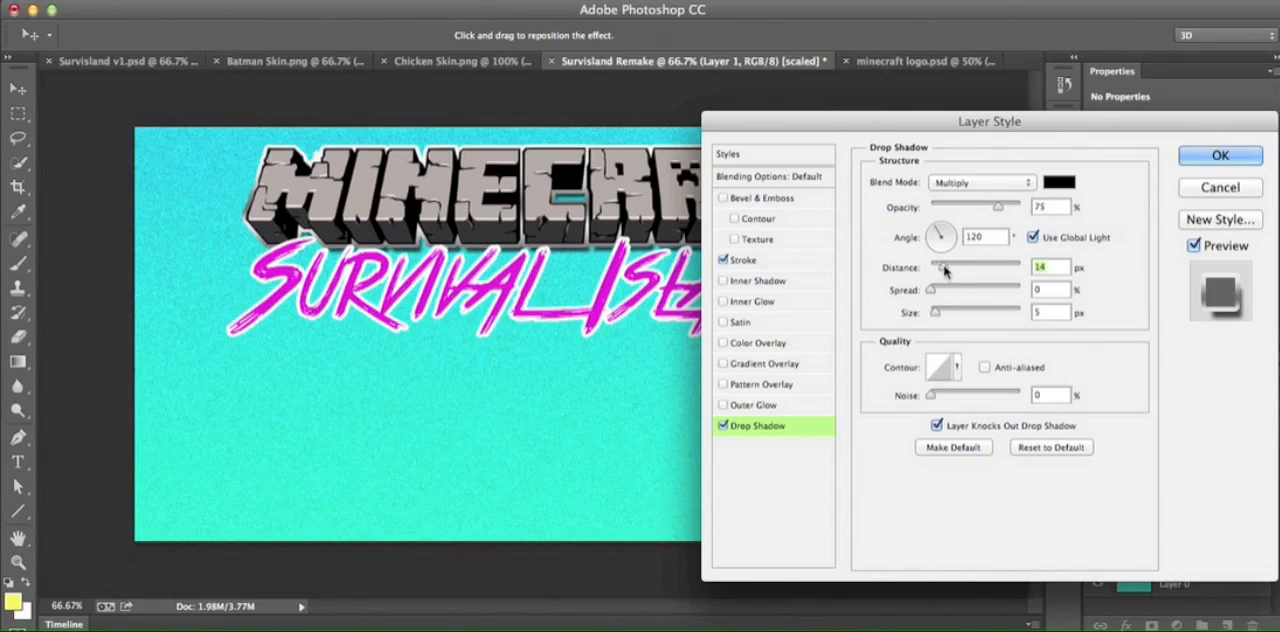
{"action": "left_click_drag", "start_coordinate": [944, 124], "coordinate": [808, 369]}
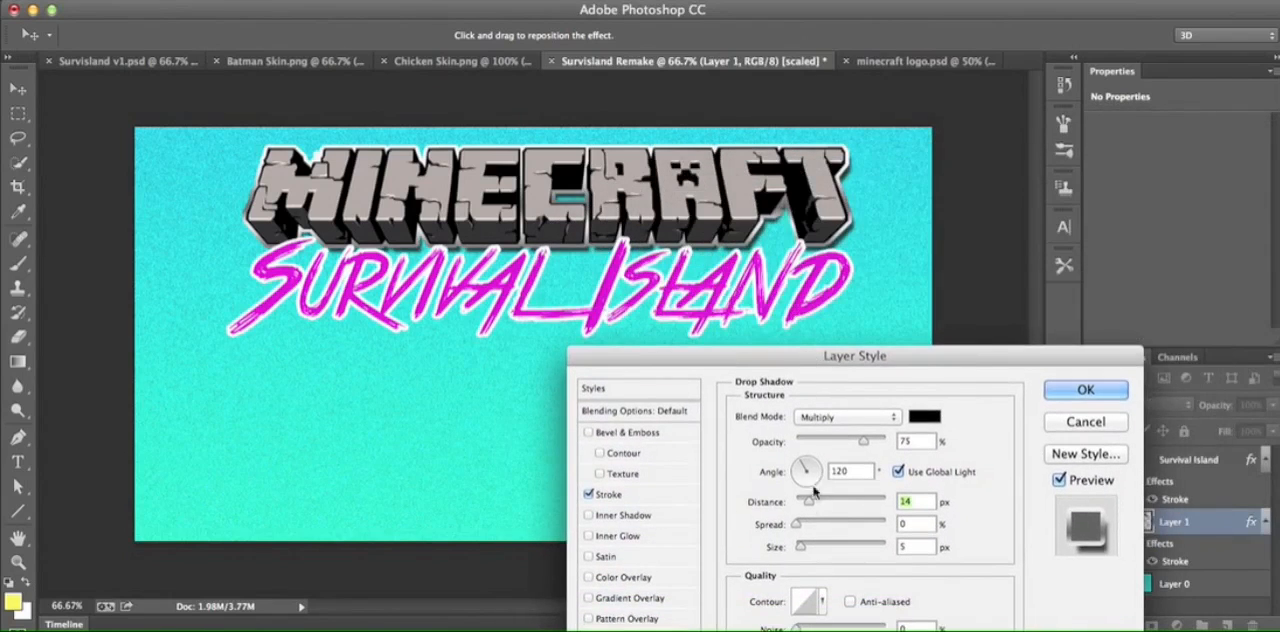
{"action": "left_click_drag", "start_coordinate": [799, 547], "coordinate": [803, 549]}
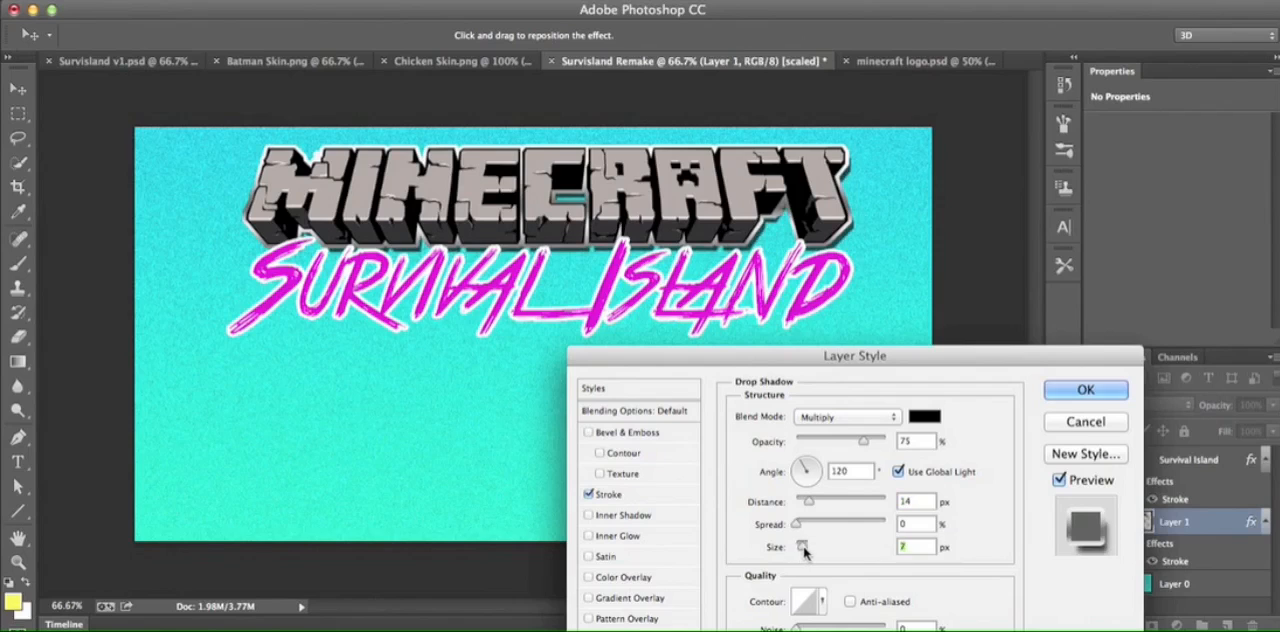
{"action": "left_click", "coordinate": [1085, 421]}
{"action": "key", "text": "e"}
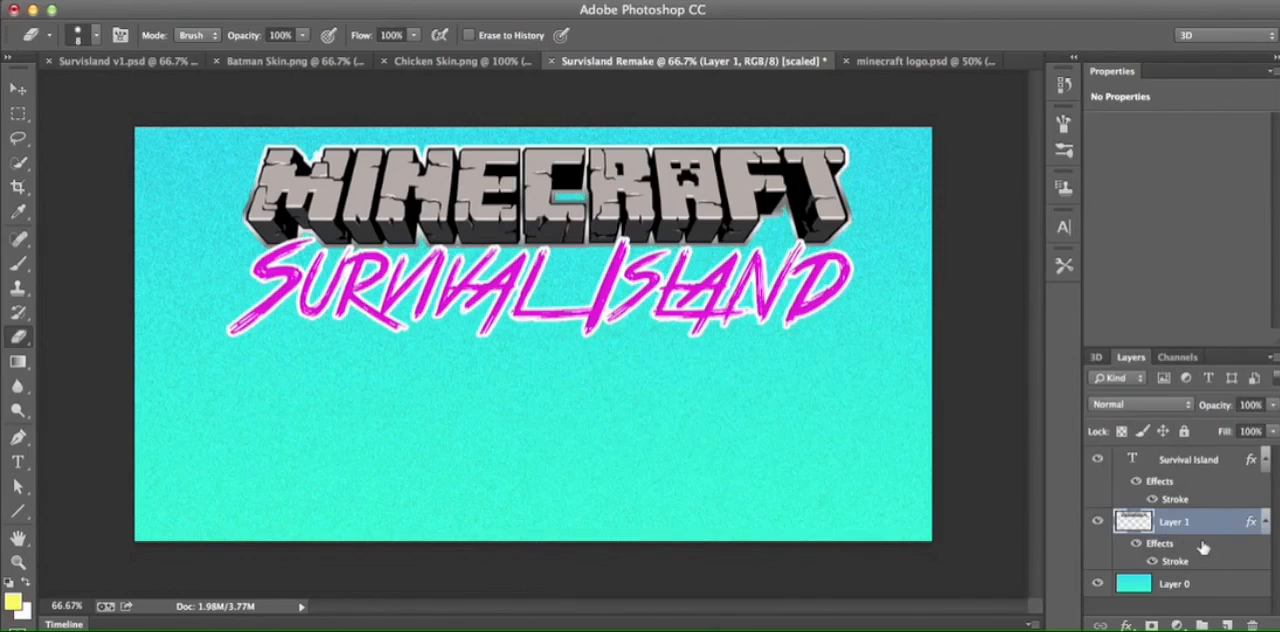
- Add a Multiply Drop Shadow to the Survival Island text with 75% opacity, 10 px distance and 5 px size
{"action": "left_click", "coordinate": [1217, 462]}
{"action": "left_click", "coordinate": [1127, 624]}
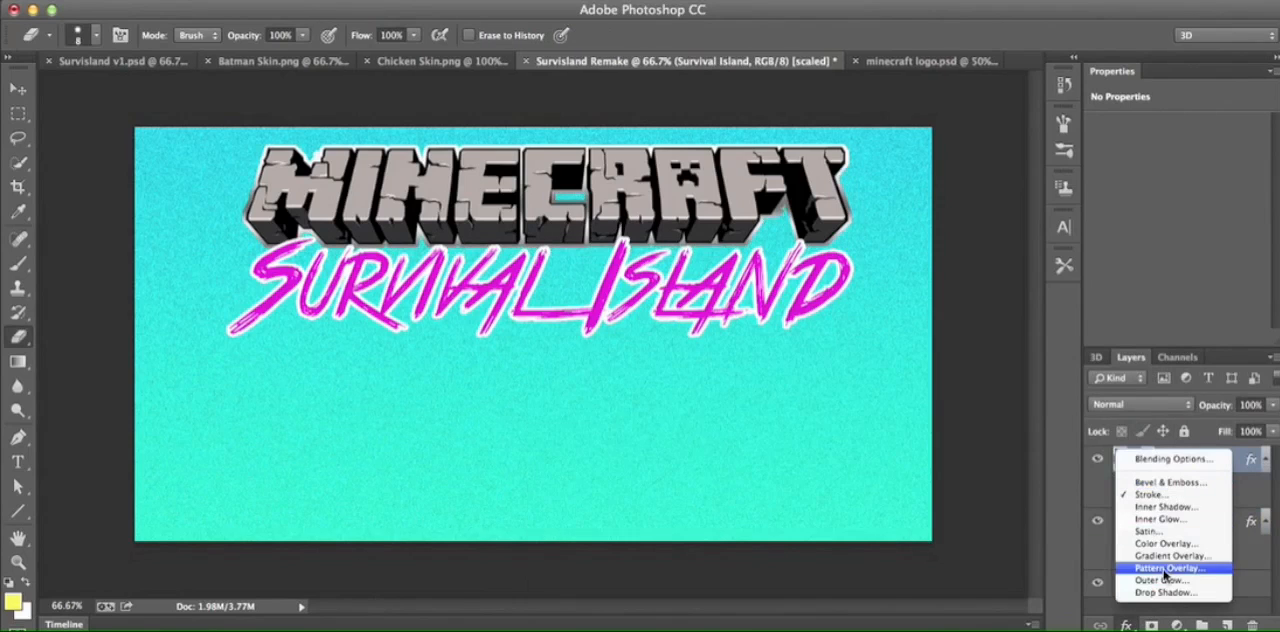
{"action": "left_click", "coordinate": [1165, 592]}
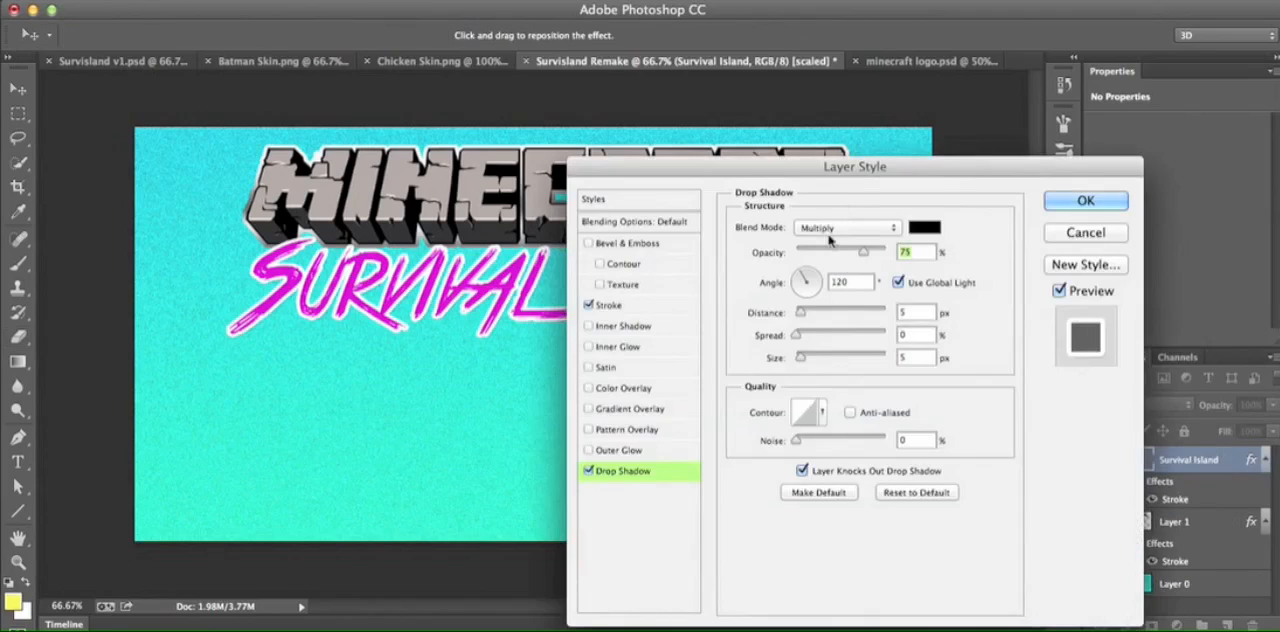
{"action": "left_click_drag", "start_coordinate": [885, 167], "coordinate": [1091, 133]}
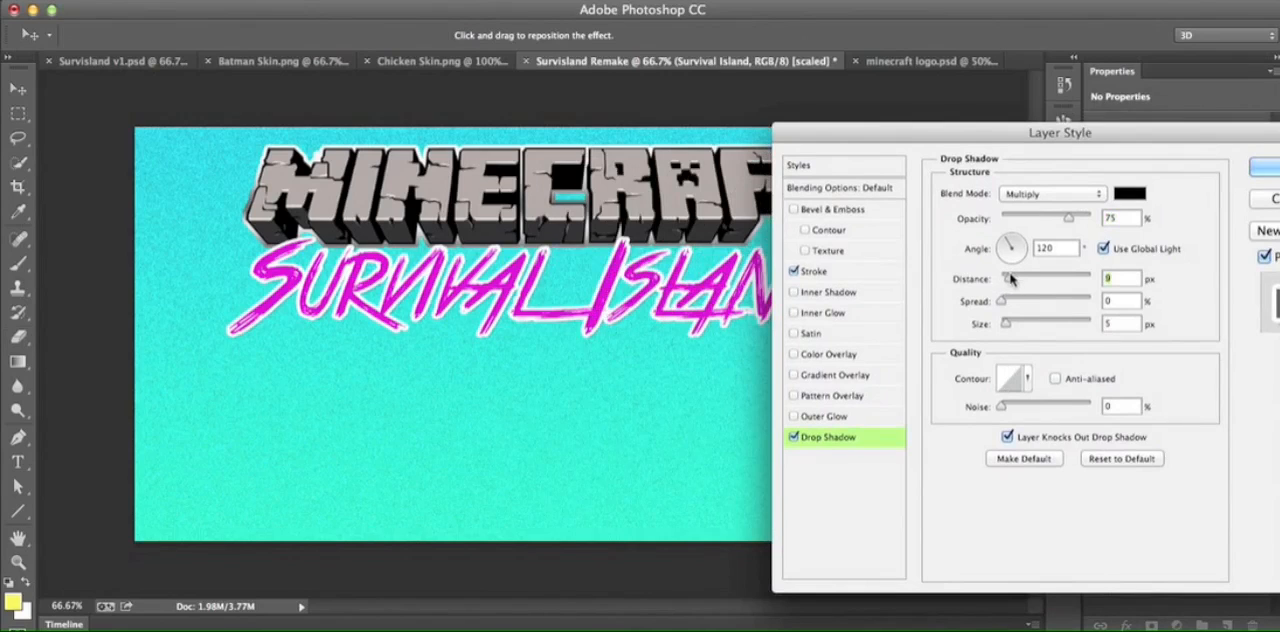
{"action": "left_click_drag", "start_coordinate": [1010, 280], "coordinate": [1012, 281]}
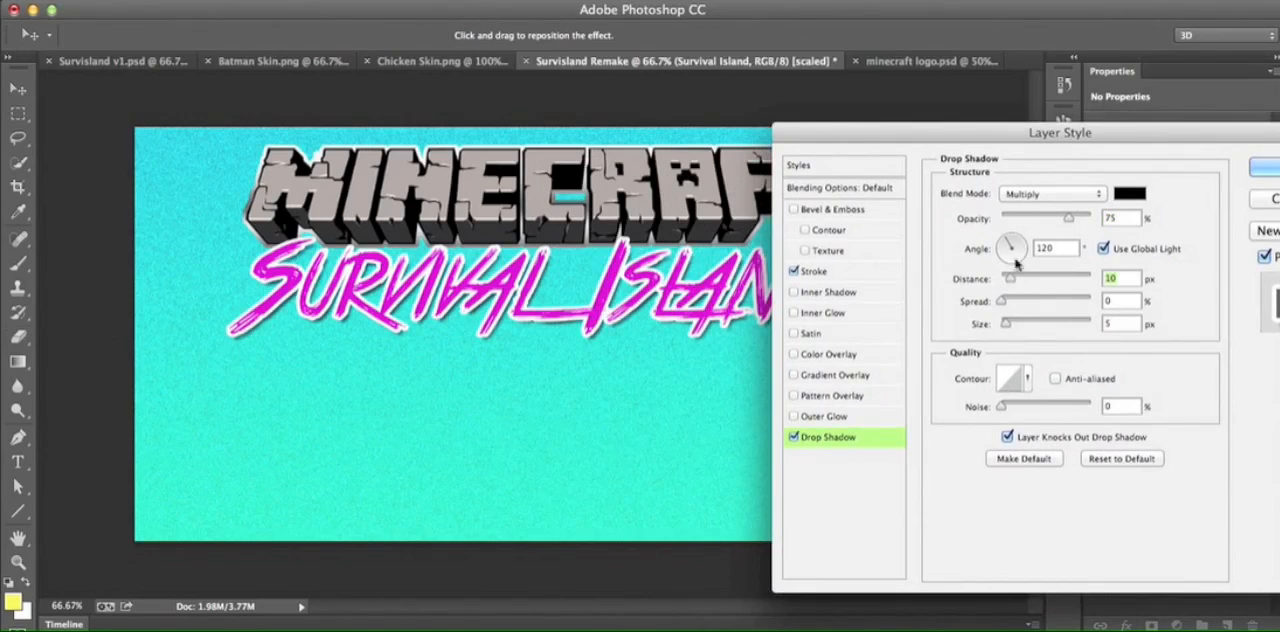
{"action": "left_click_drag", "start_coordinate": [1135, 132], "coordinate": [905, 127]}
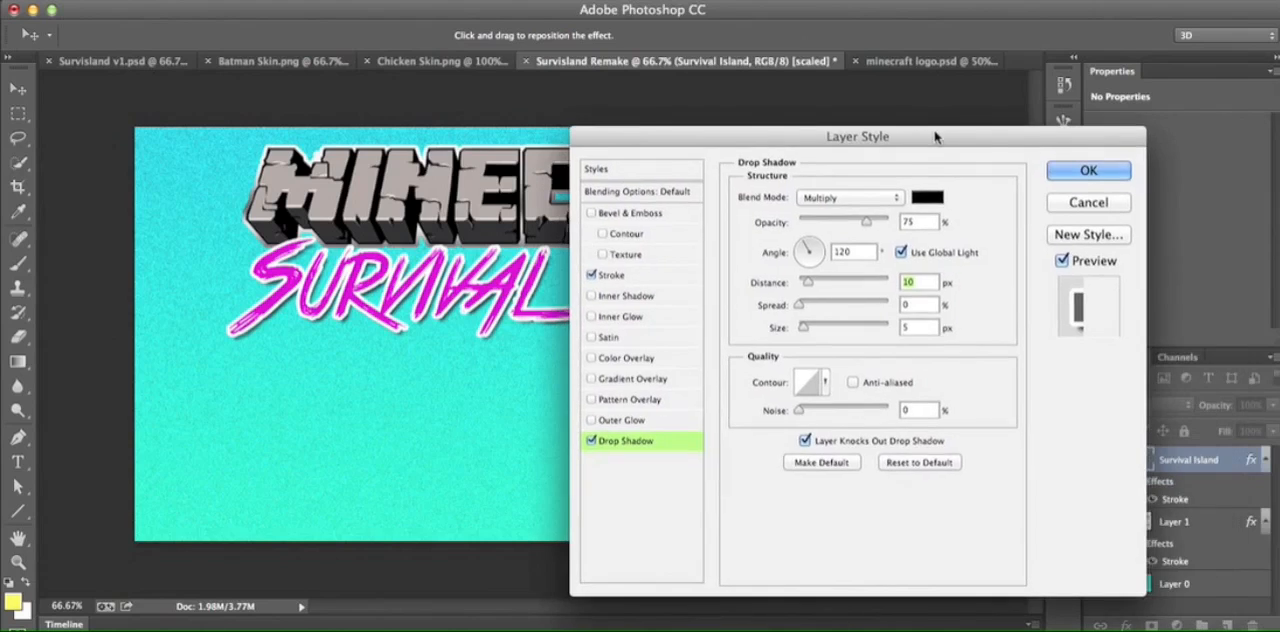
{"action": "left_click", "coordinate": [1072, 168]}
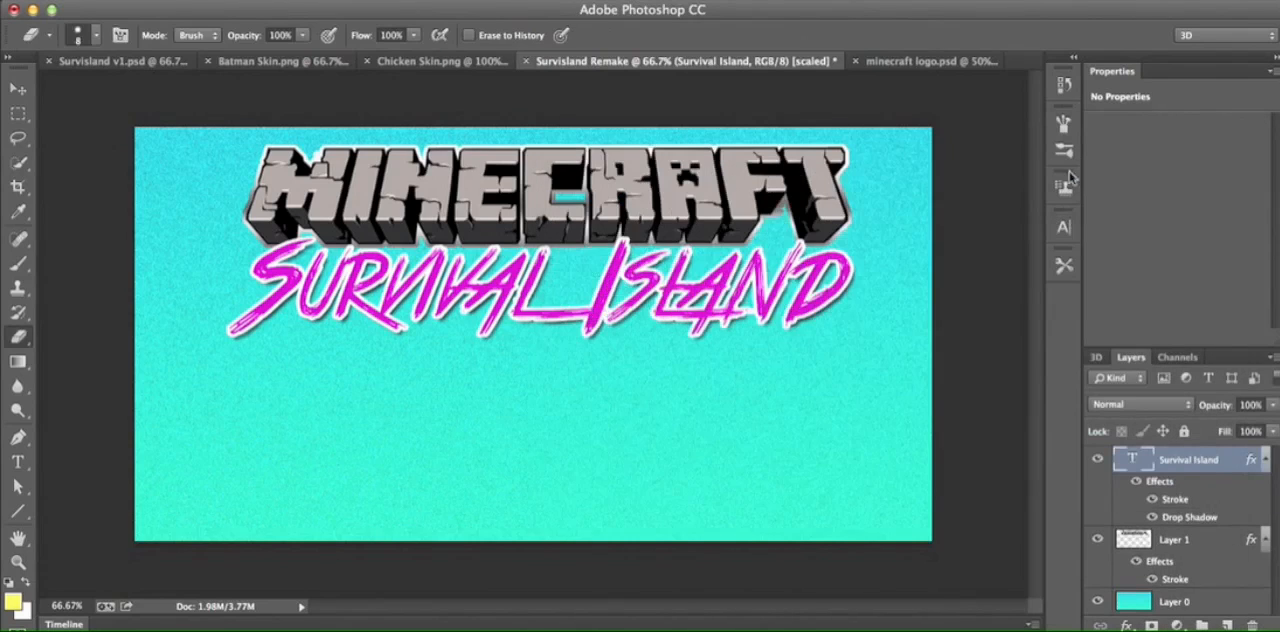
- Check Survisland v1.psd for reference, and add a "#1" text box on a new layer below Survival Island in Survisland Remake
{"action": "left_click", "coordinate": [172, 62]}
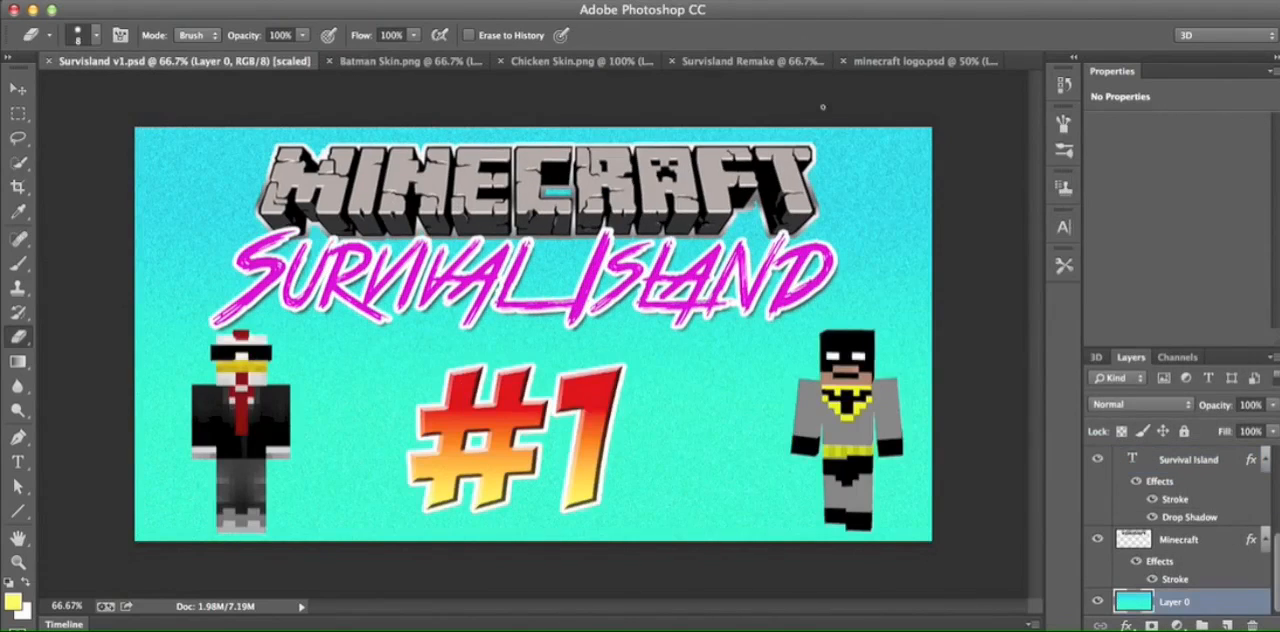
{"action": "left_click", "coordinate": [921, 62]}
{"action": "left_click", "coordinate": [660, 62]}
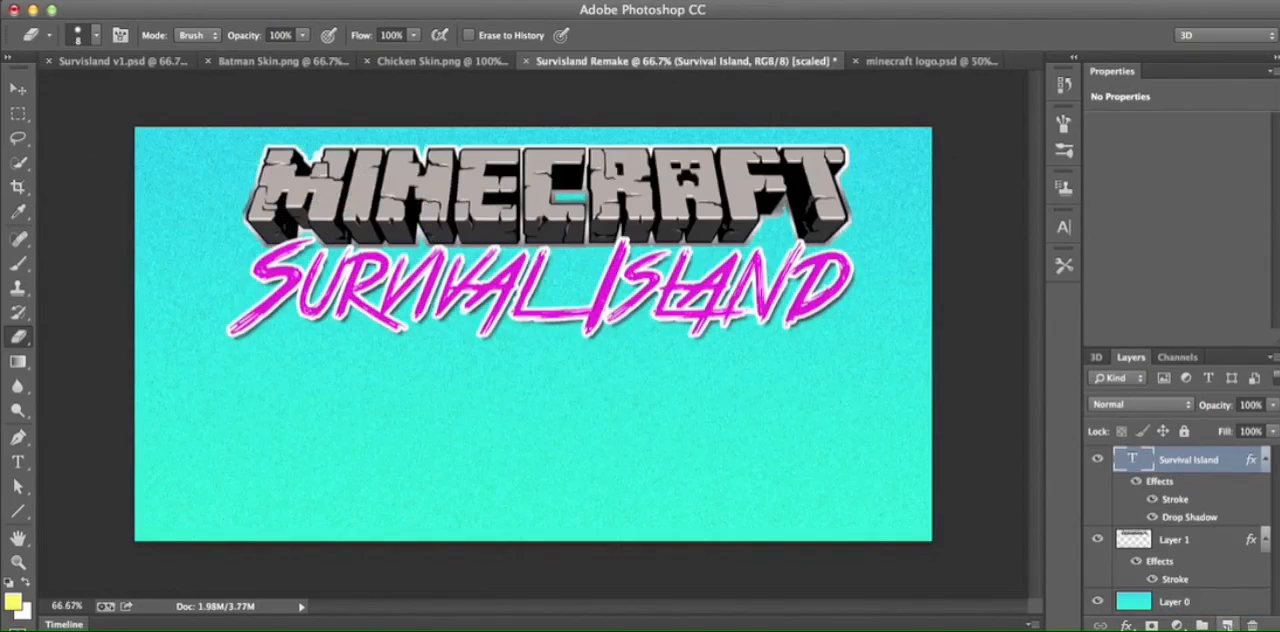
{"action": "left_click", "coordinate": [1228, 625]}
{"action": "left_click", "coordinate": [18, 461]}
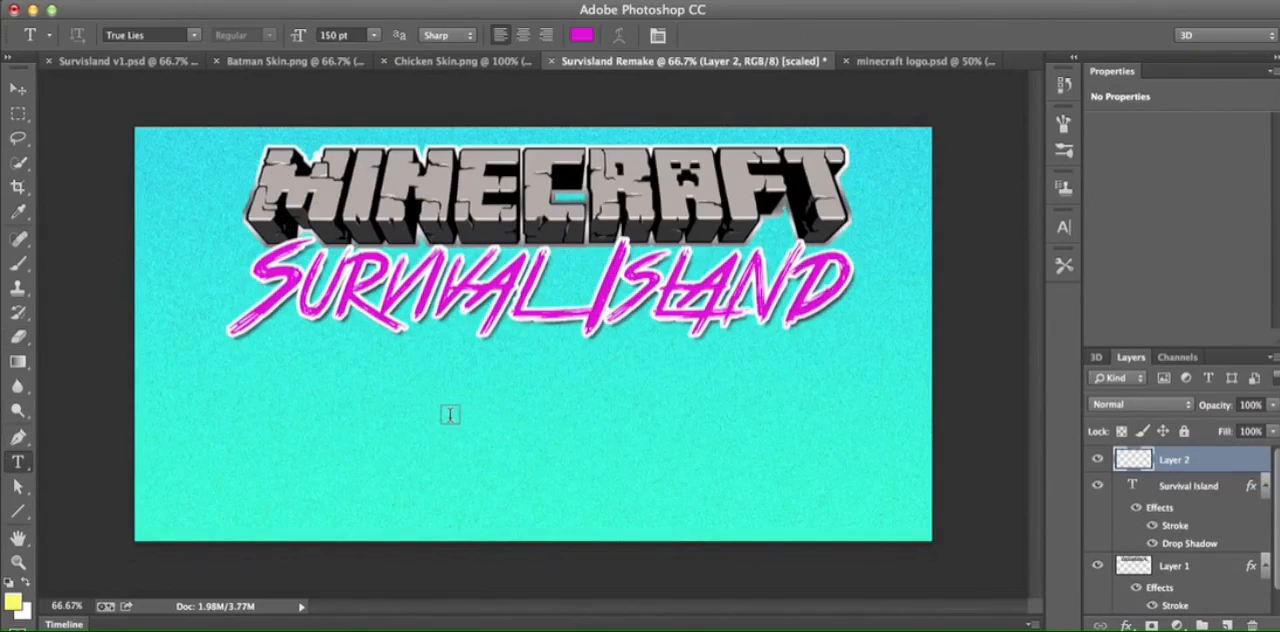
{"action": "left_click_drag", "start_coordinate": [418, 377], "coordinate": [698, 540]}
{"action": "type", "text": "#1"}
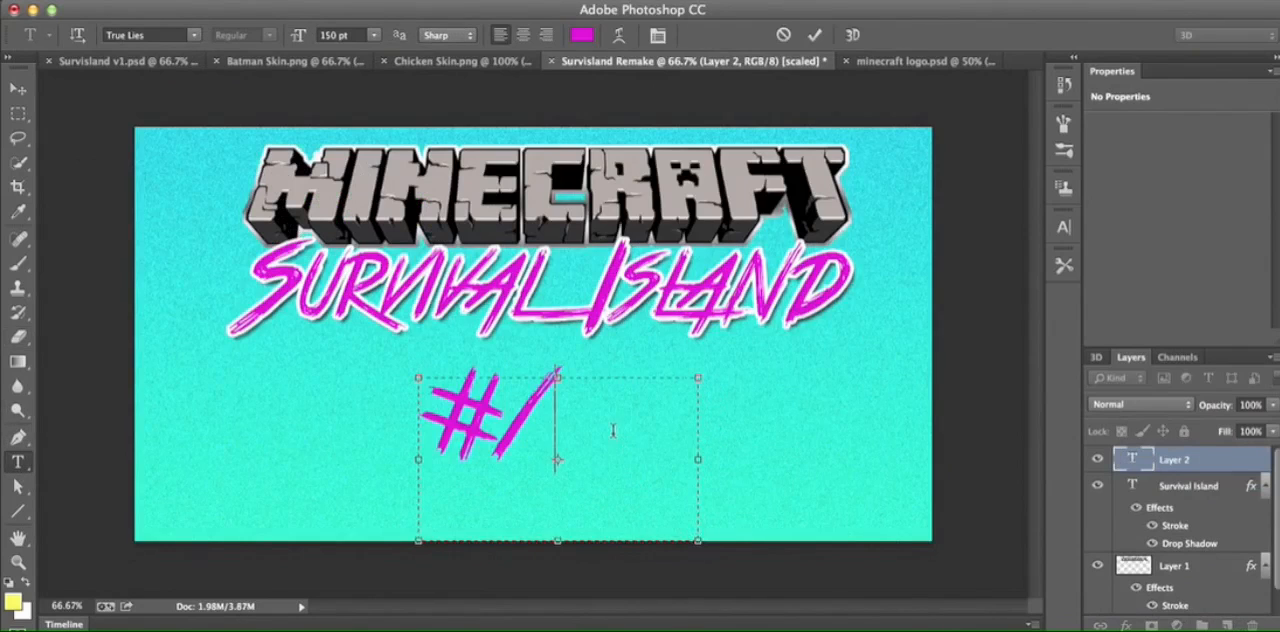
- Change the font of the #1 text to BadaBoom BB and commit the text
{"action": "left_click_drag", "start_coordinate": [613, 430], "coordinate": [387, 397]}
{"action": "left_click", "coordinate": [197, 37]}
{"action": "scroll", "coordinate": [300, 300], "scroll_direction": "up", "scroll_amount": 15}
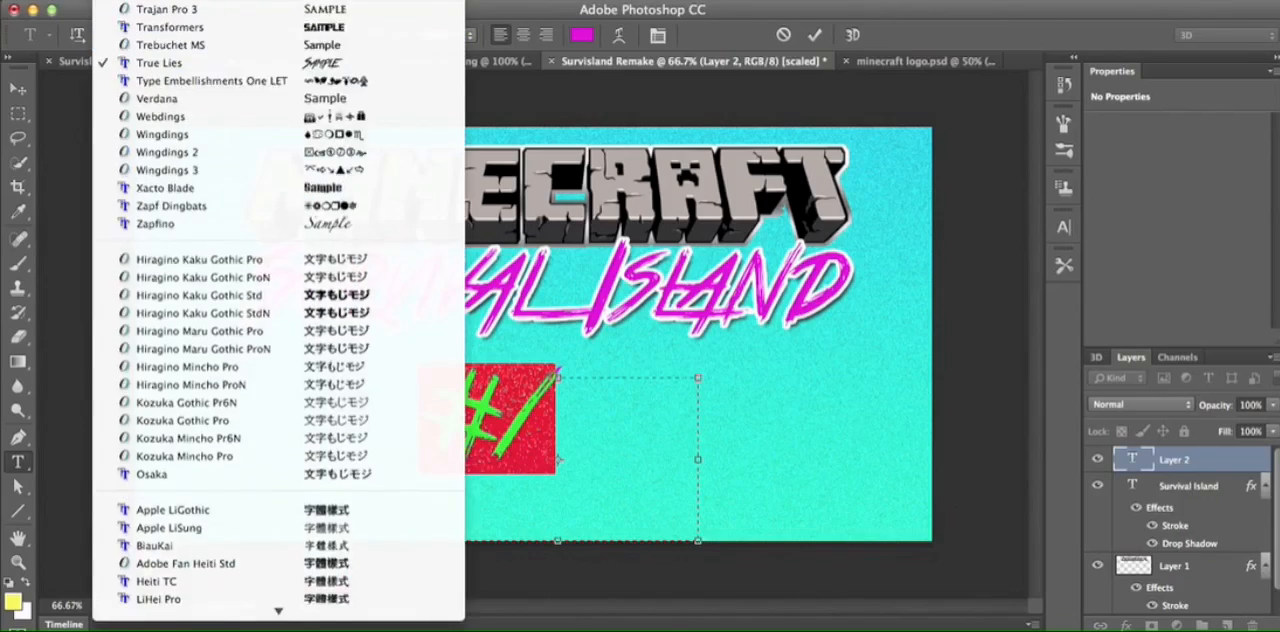
{"action": "scroll", "coordinate": [300, 300], "scroll_direction": "up", "scroll_amount": 20}
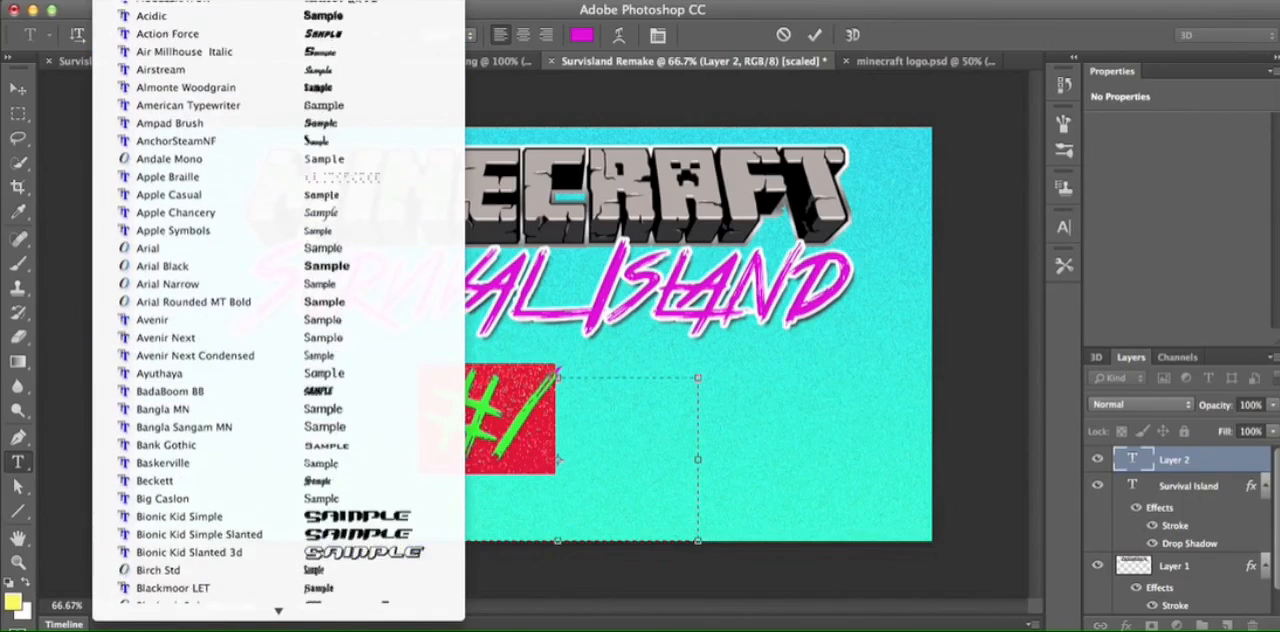
{"action": "scroll", "coordinate": [290, 450], "scroll_direction": "down", "scroll_amount": 5}
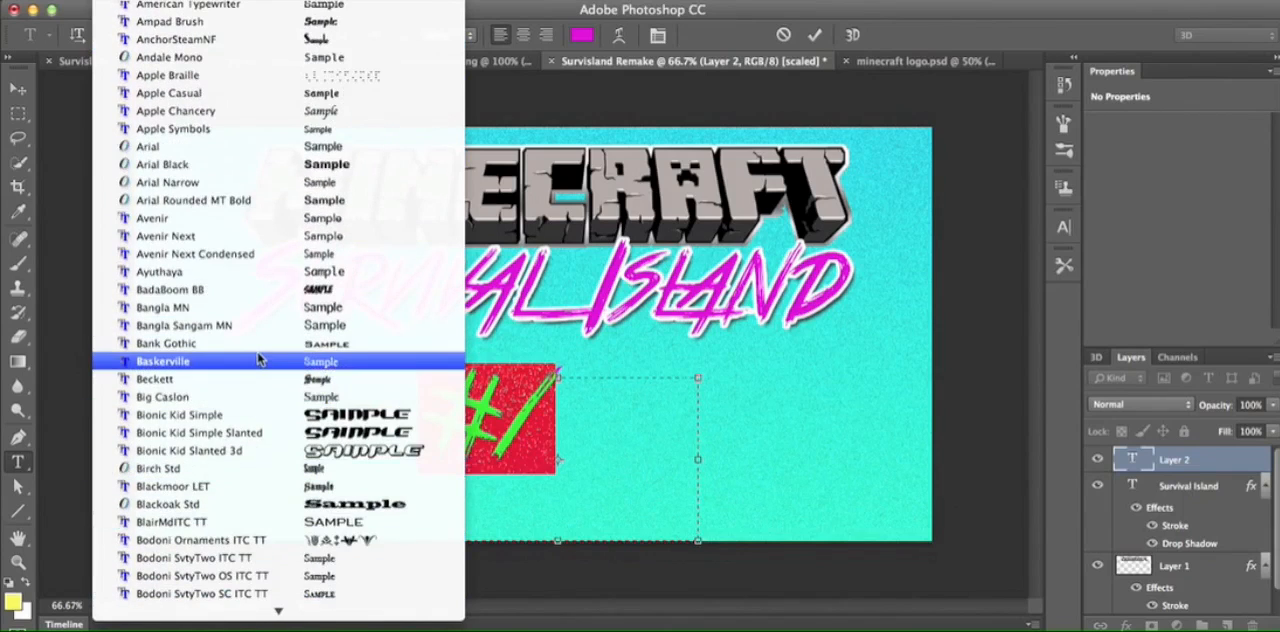
{"action": "left_click", "coordinate": [507, 412]}
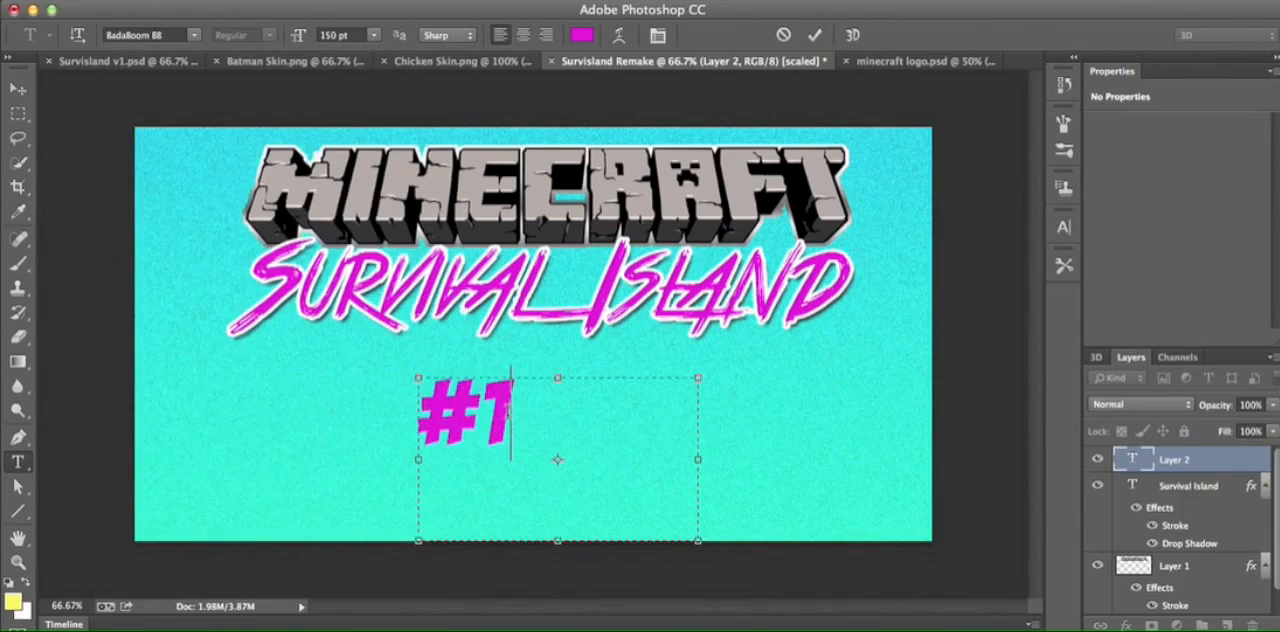
{"action": "left_click", "coordinate": [818, 39]}
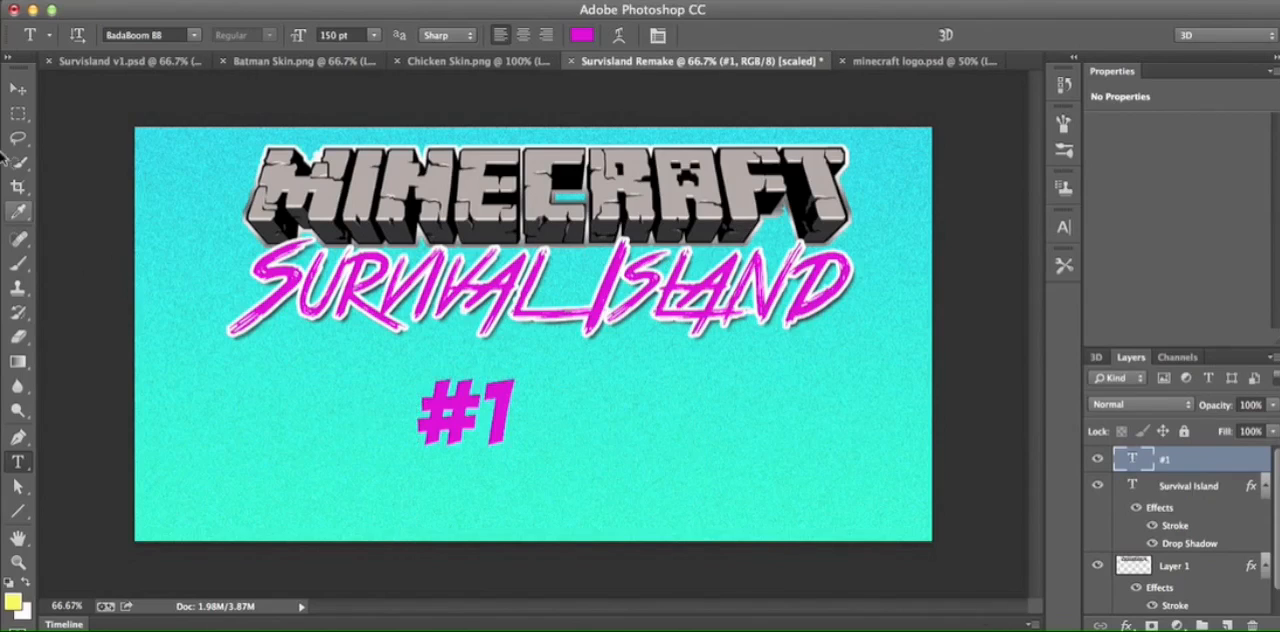
- Enlarge the #1 text with Free Transform and place it just beneath Survival Island, near the middle of the canvas
{"action": "left_click", "coordinate": [13, 99]}
{"action": "left_click_drag", "start_coordinate": [546, 392], "coordinate": [598, 409]}
{"action": "key", "text": "ctrl+t"}
{"action": "left_click_drag", "start_coordinate": [783, 405], "coordinate": [866, 286]}
{"action": "key", "text": "Return"}
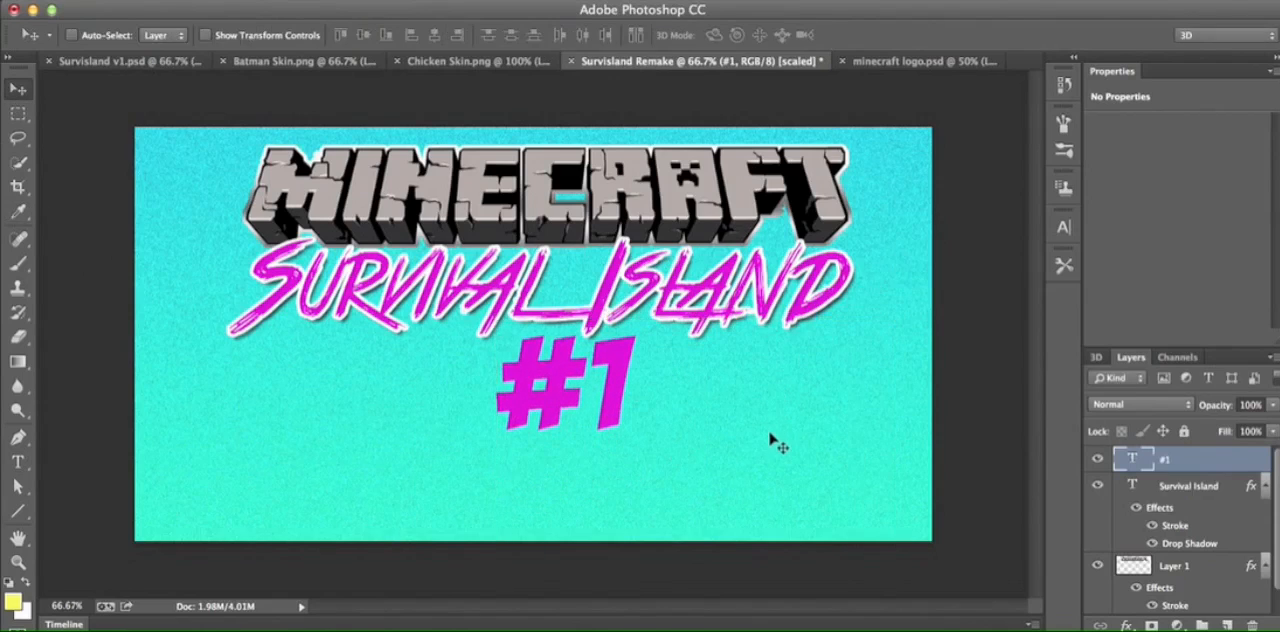
- Move the #1 text farther below Survival Island and add a Gradient Overlay with faff76 yellow as its starting colour
{"action": "left_click_drag", "start_coordinate": [606, 443], "coordinate": [590, 506]}
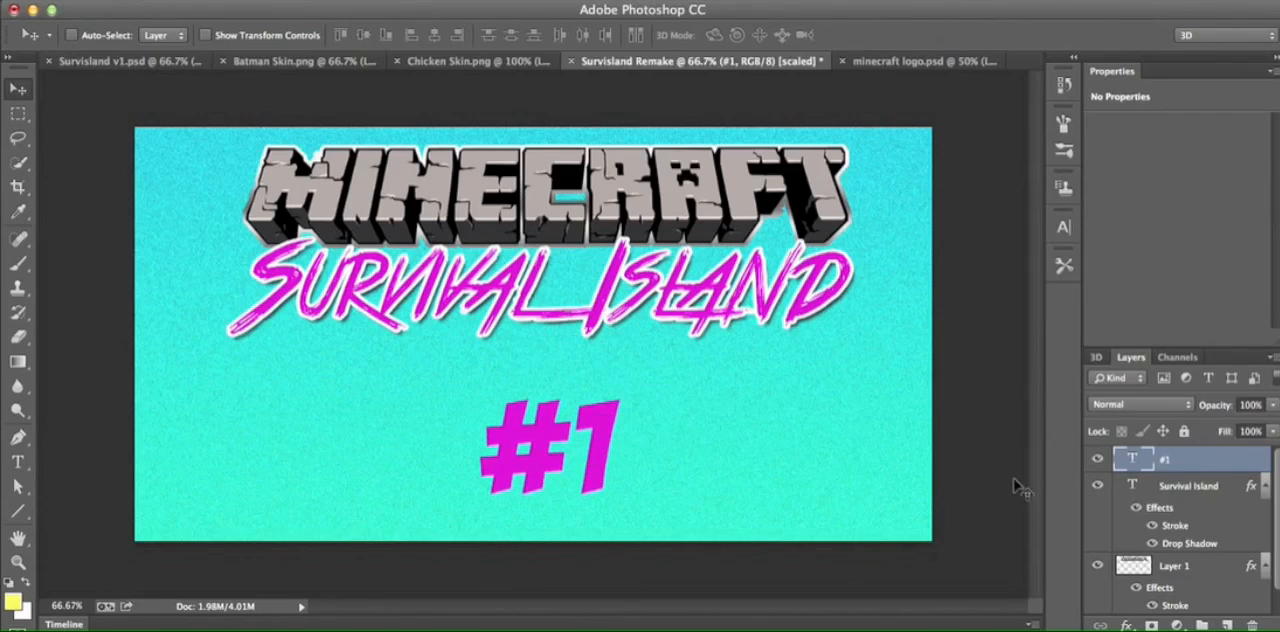
{"action": "left_click", "coordinate": [1126, 624]}
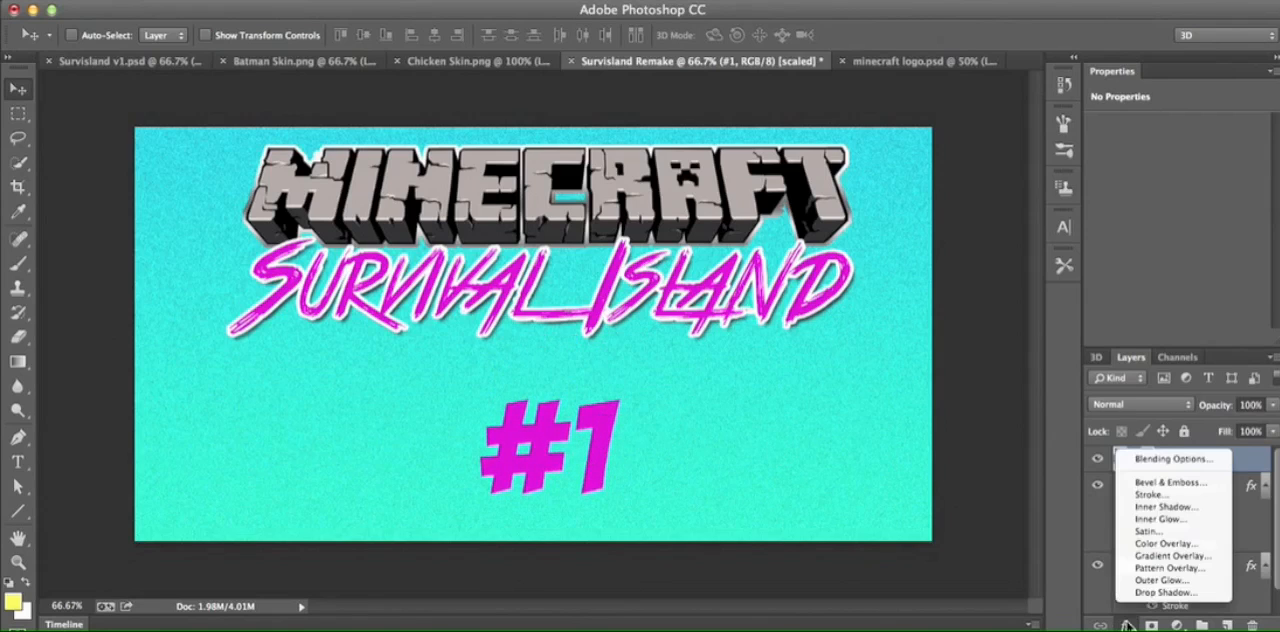
{"action": "left_click", "coordinate": [1187, 557]}
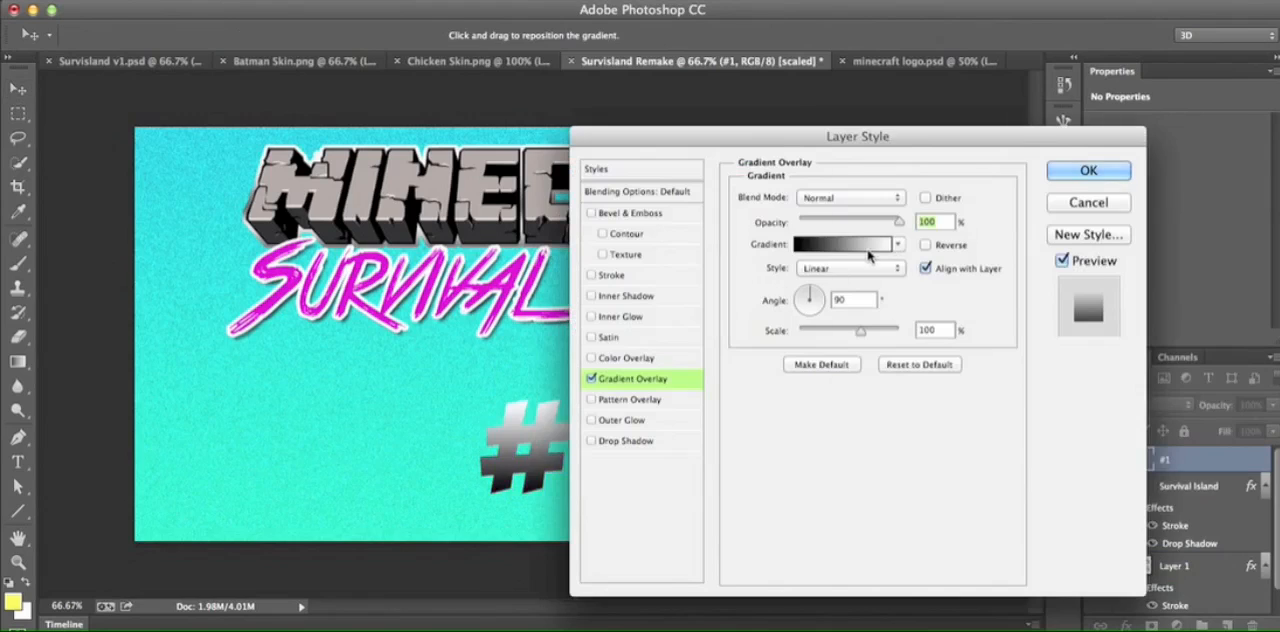
{"action": "left_click", "coordinate": [868, 250]}
{"action": "left_click", "coordinate": [876, 148]}
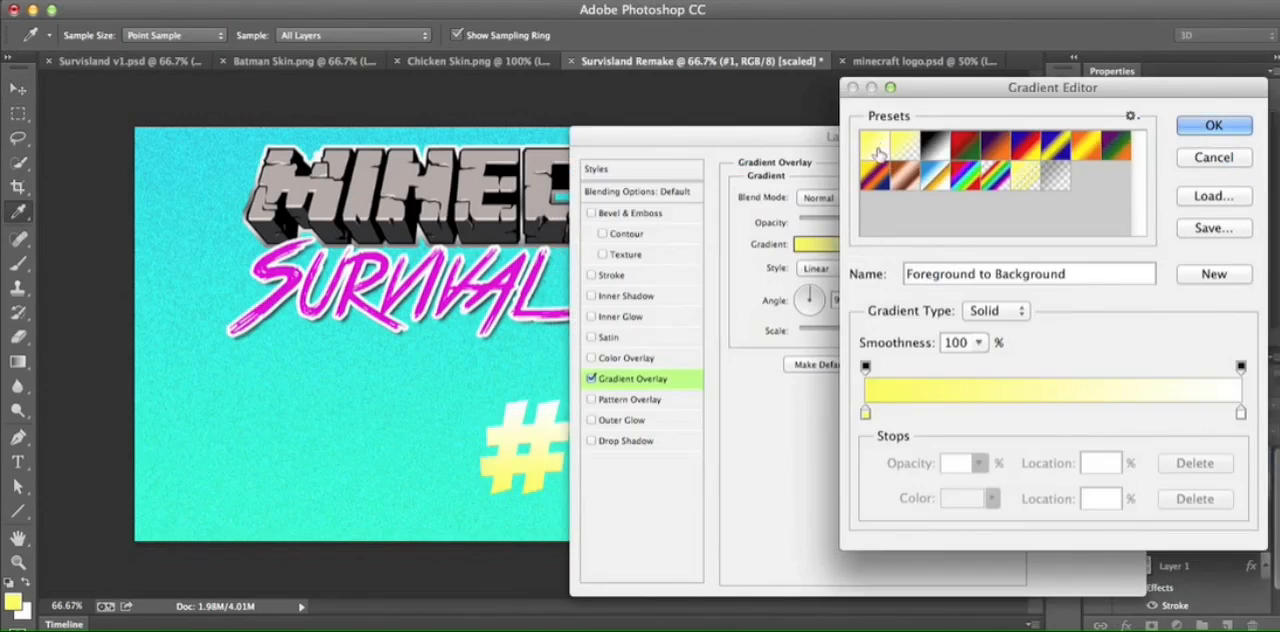
{"action": "left_click", "coordinate": [865, 414]}
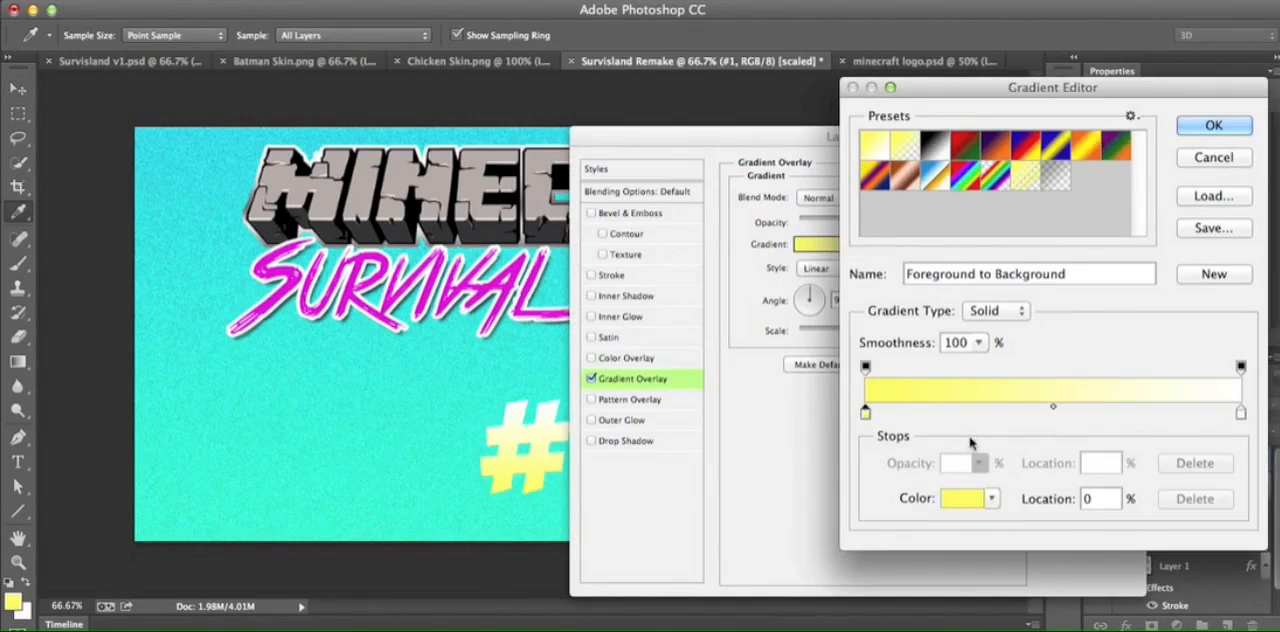
{"action": "left_click", "coordinate": [962, 499]}
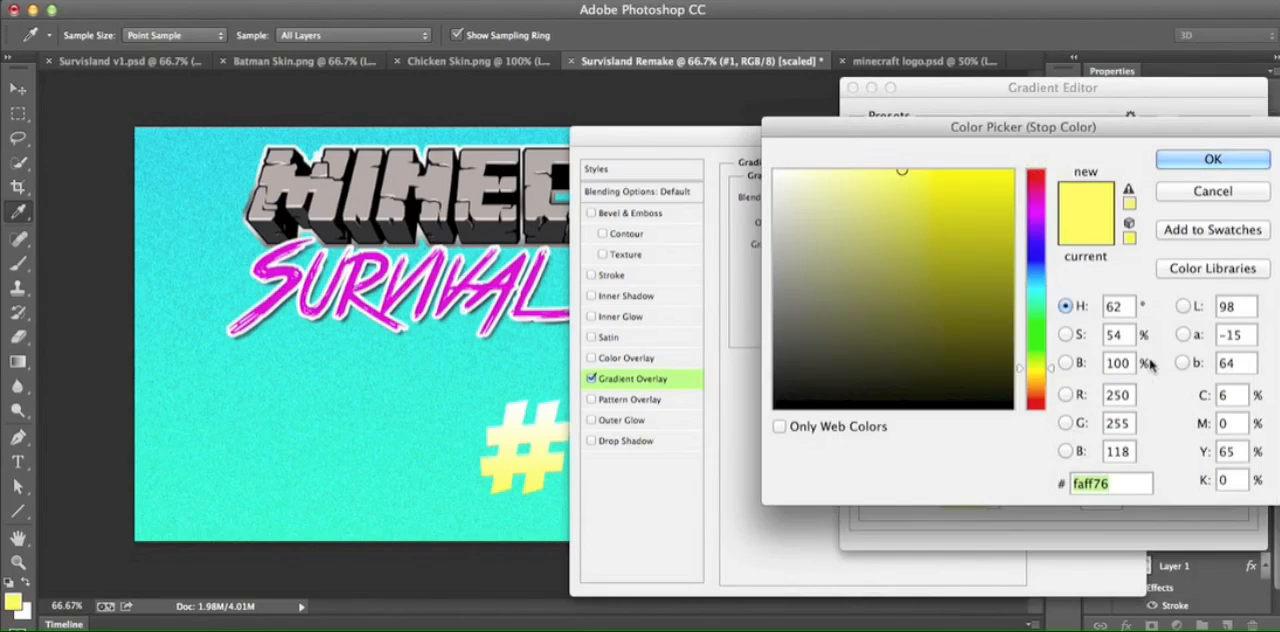
{"action": "left_click", "coordinate": [1220, 161]}
- Set the end stop of the #1 text's overlay gradient to ff0000 and accept the gradient
{"action": "left_click", "coordinate": [1240, 413]}
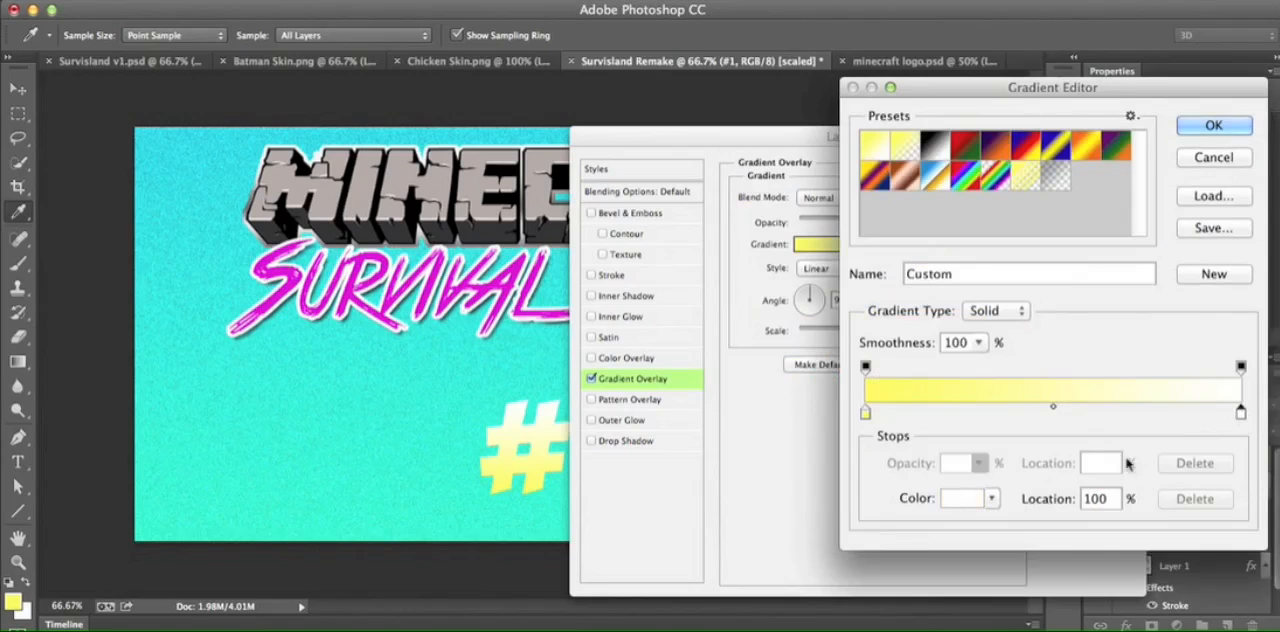
{"action": "left_click", "coordinate": [980, 502]}
{"action": "type", "text": "ff0000"}
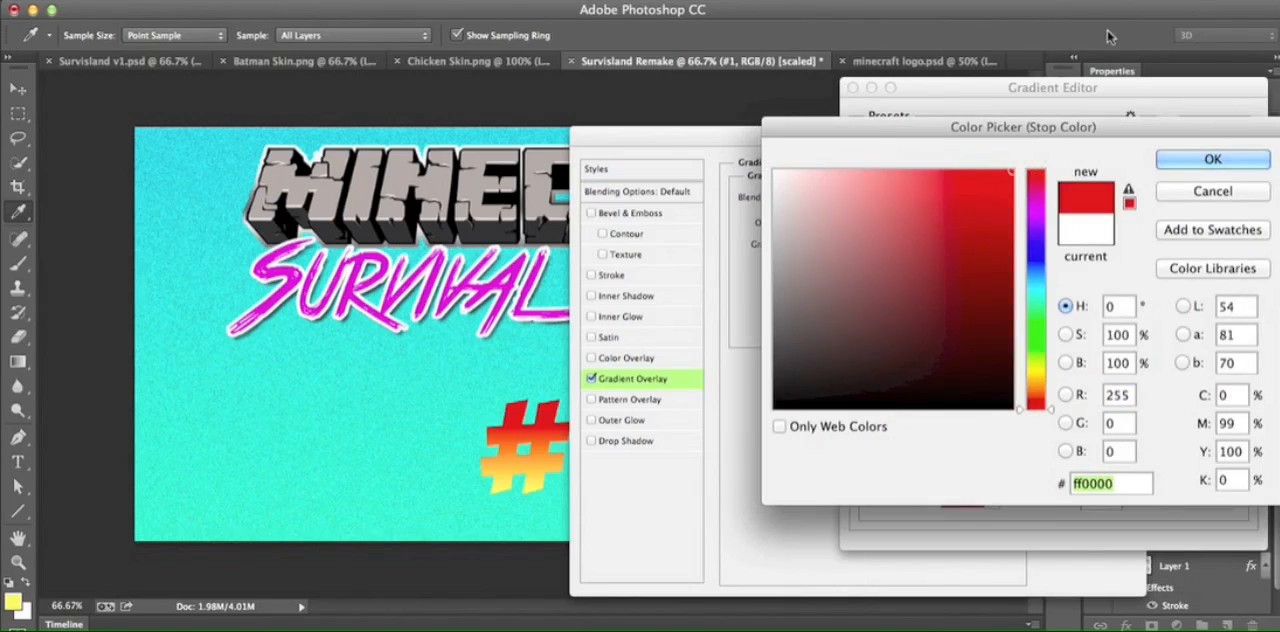
{"action": "left_click", "coordinate": [1214, 161]}
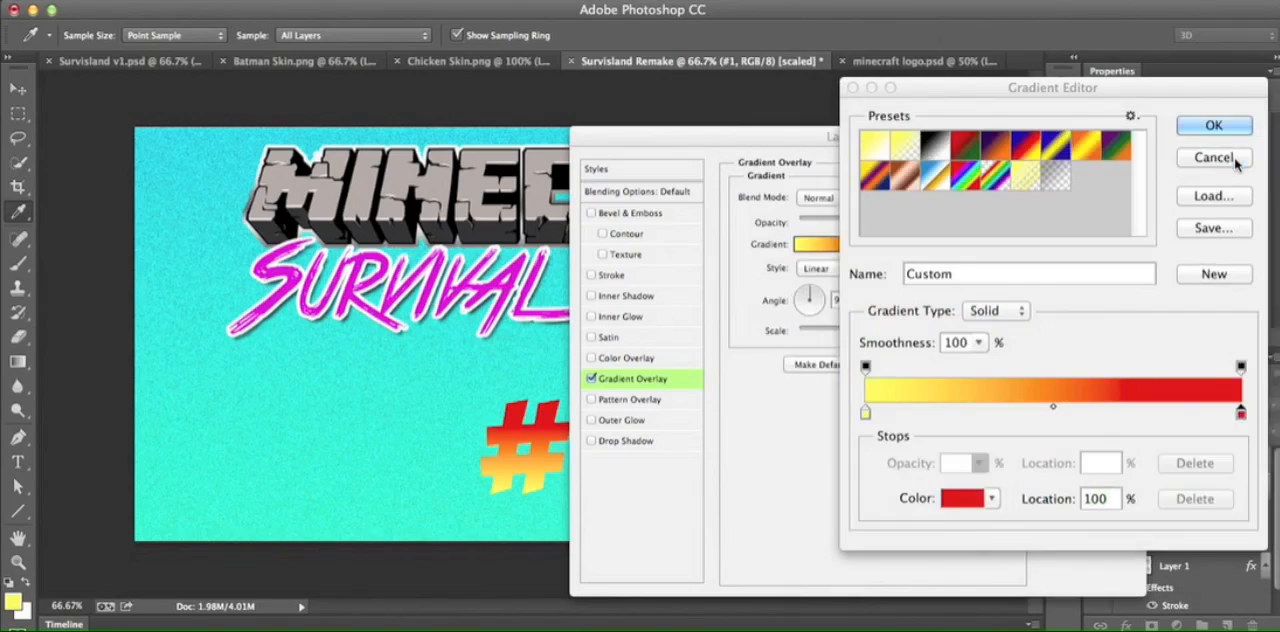
{"action": "left_click", "coordinate": [1215, 130]}
- Add an outside Stroke to the #1 text with a solid white colour fill and a size of 5 px
{"action": "left_click_drag", "start_coordinate": [713, 147], "coordinate": [815, 152]}
{"action": "left_click", "coordinate": [713, 279]}
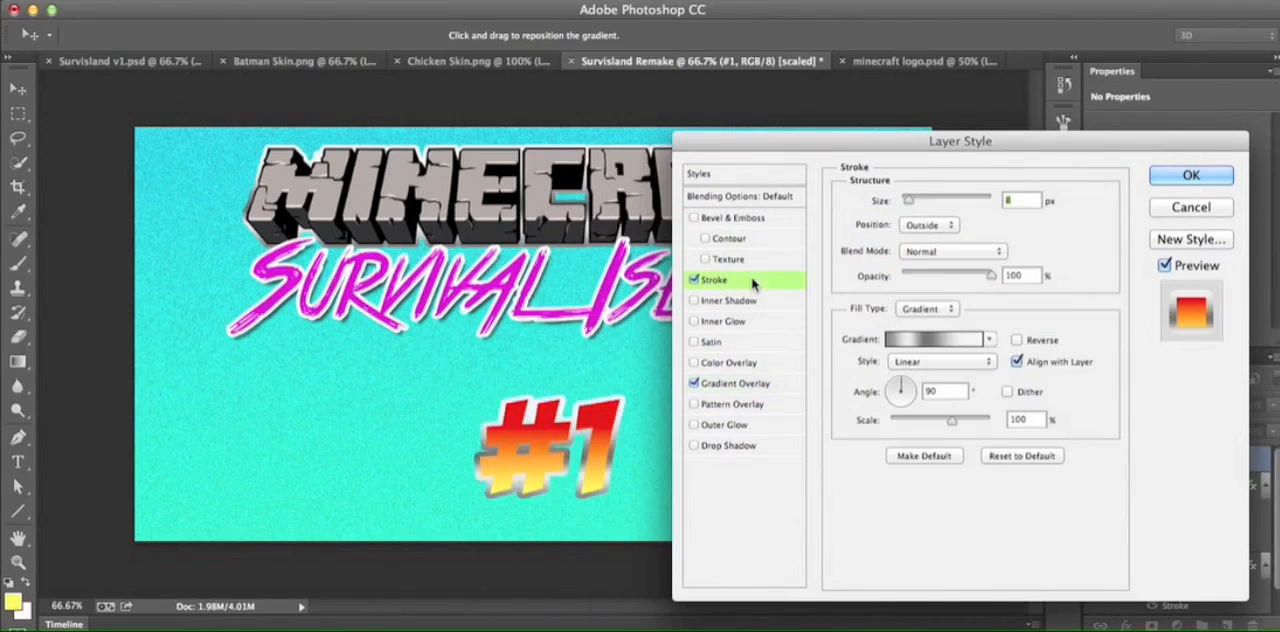
{"action": "left_click", "coordinate": [930, 345]}
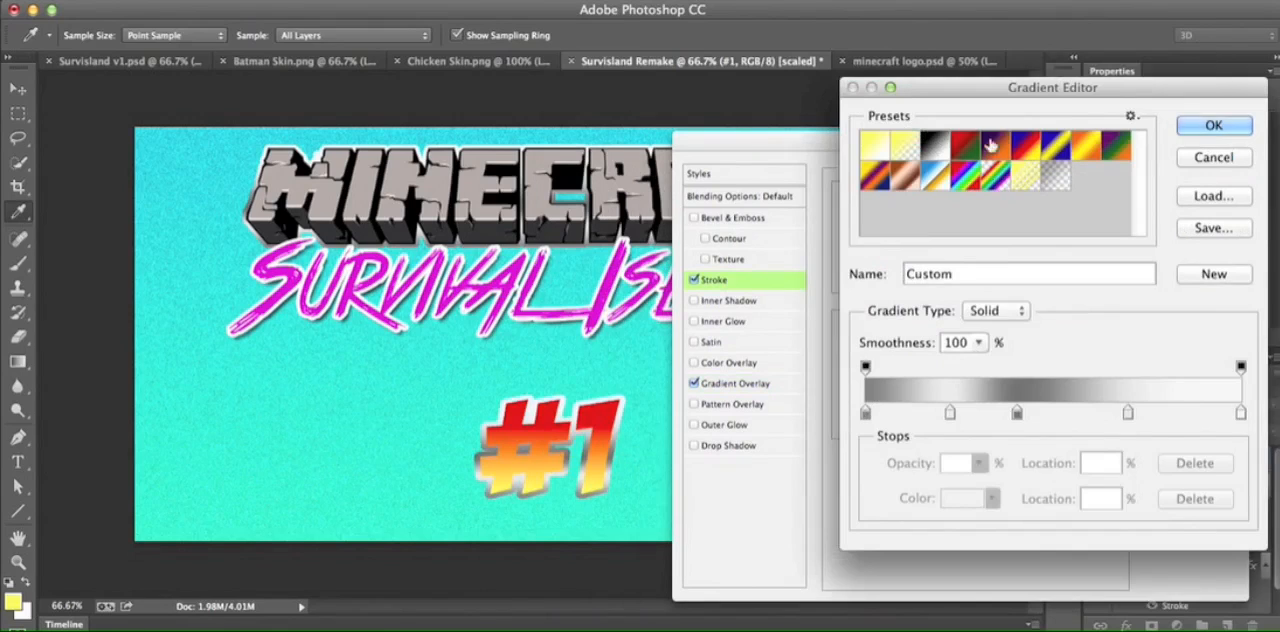
{"action": "left_click", "coordinate": [1203, 160]}
{"action": "left_click", "coordinate": [922, 309]}
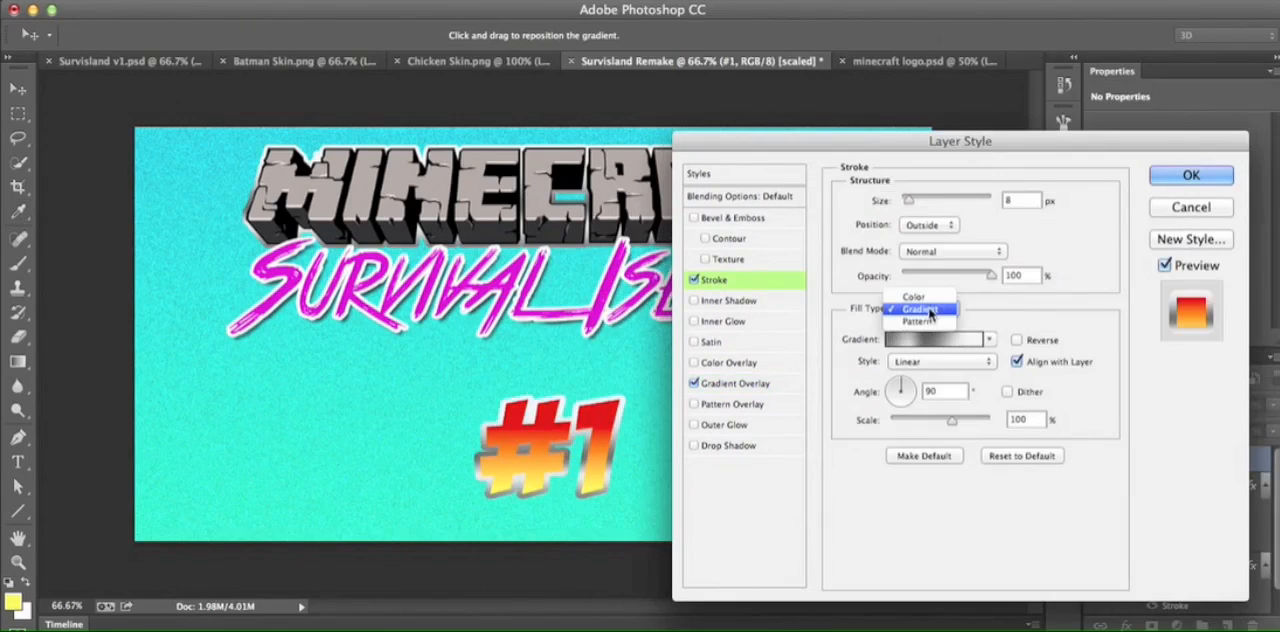
{"action": "left_click", "coordinate": [933, 301]}
{"action": "left_click", "coordinate": [887, 340]}
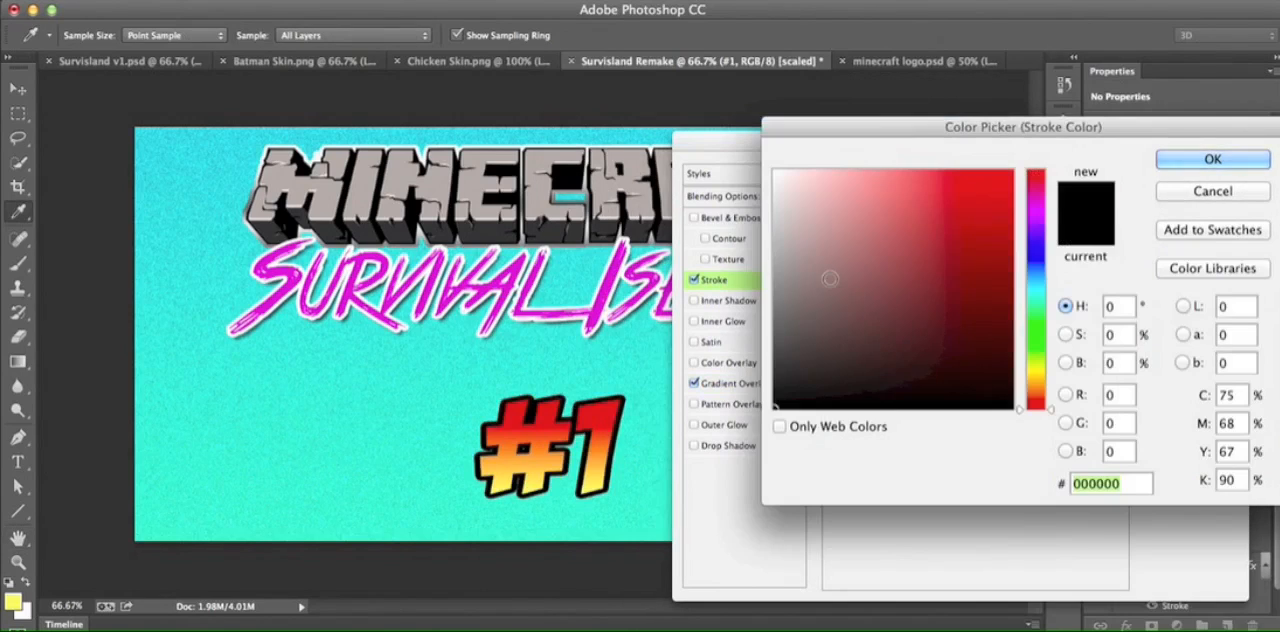
{"action": "left_click_drag", "start_coordinate": [829, 278], "coordinate": [742, 76]}
{"action": "key", "text": "Return"}
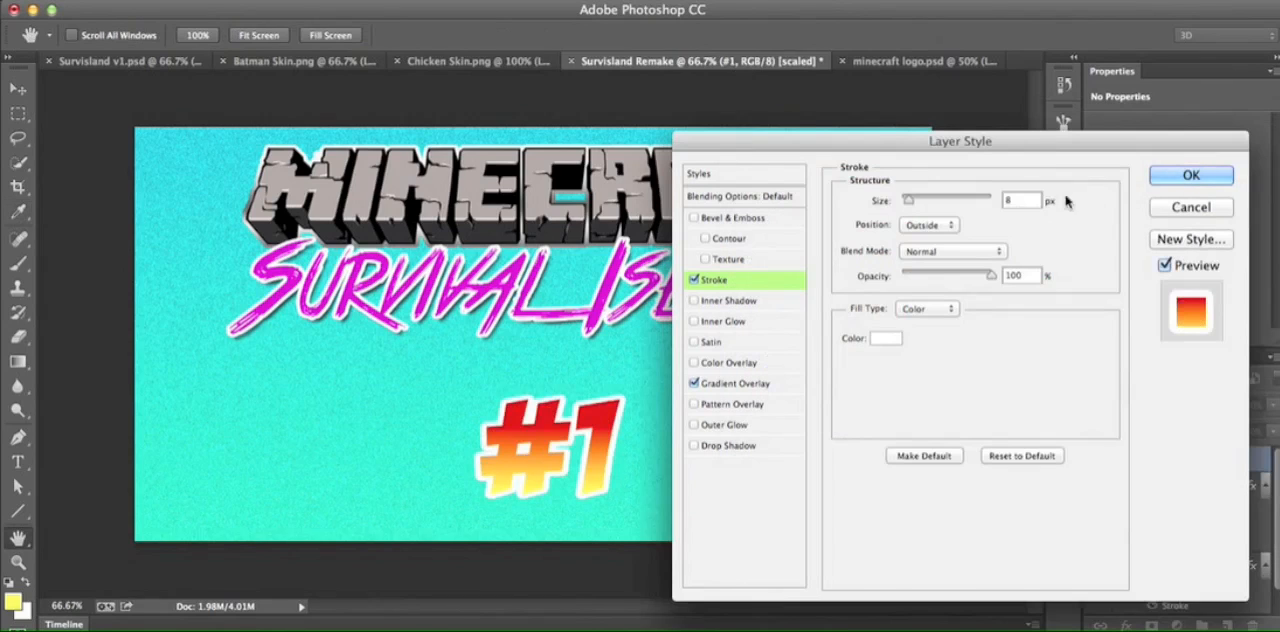
{"action": "left_click_drag", "start_coordinate": [910, 200], "coordinate": [905, 204]}
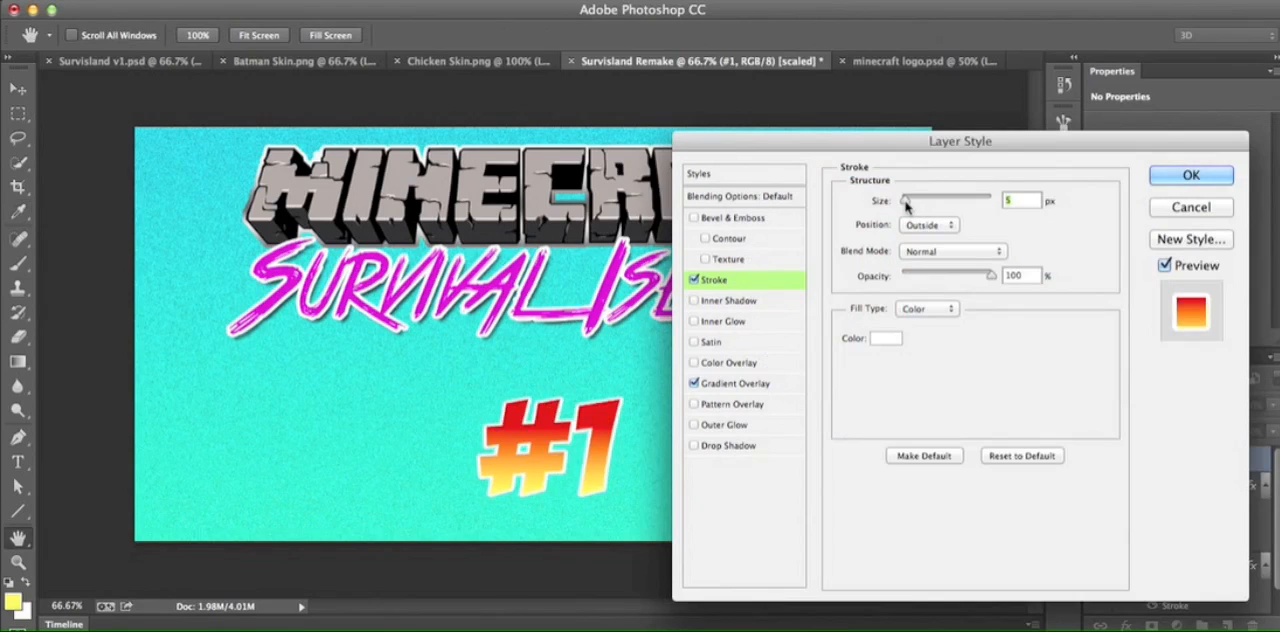
{"action": "left_click", "coordinate": [1186, 180]}
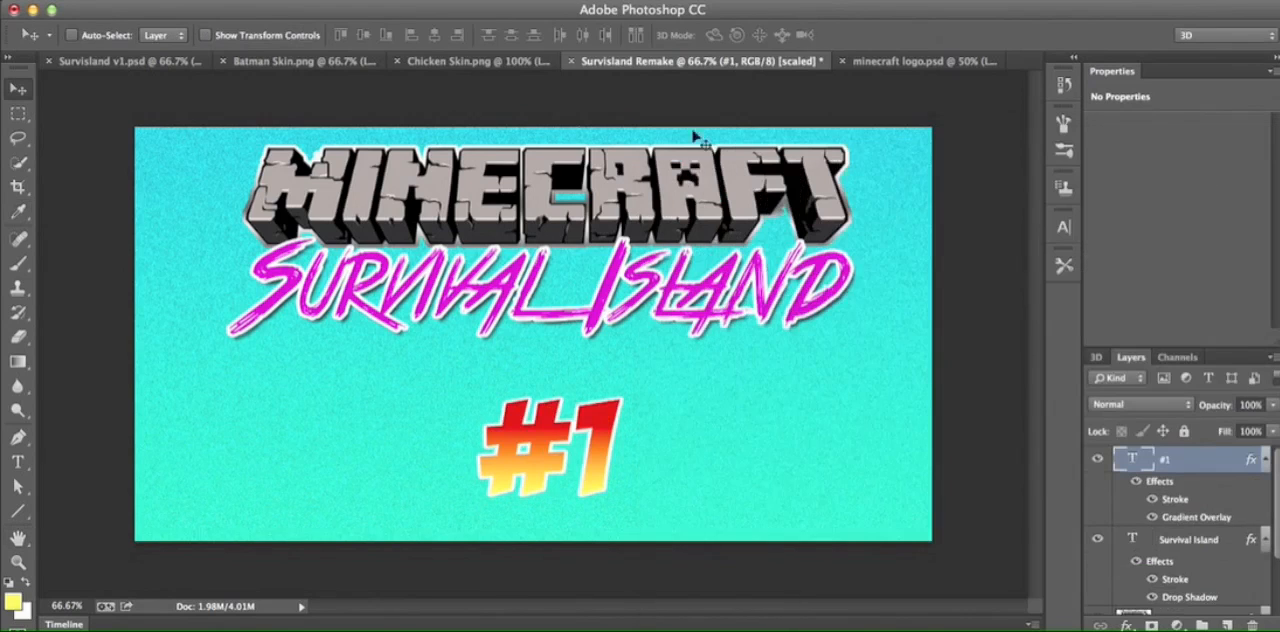
- Check Survisland v1.psd for reference, then give Survisland Remake's #1 text an Inner Bevel with Chisel Hard, 261% depth and 7 px size
{"action": "left_click", "coordinate": [168, 61]}
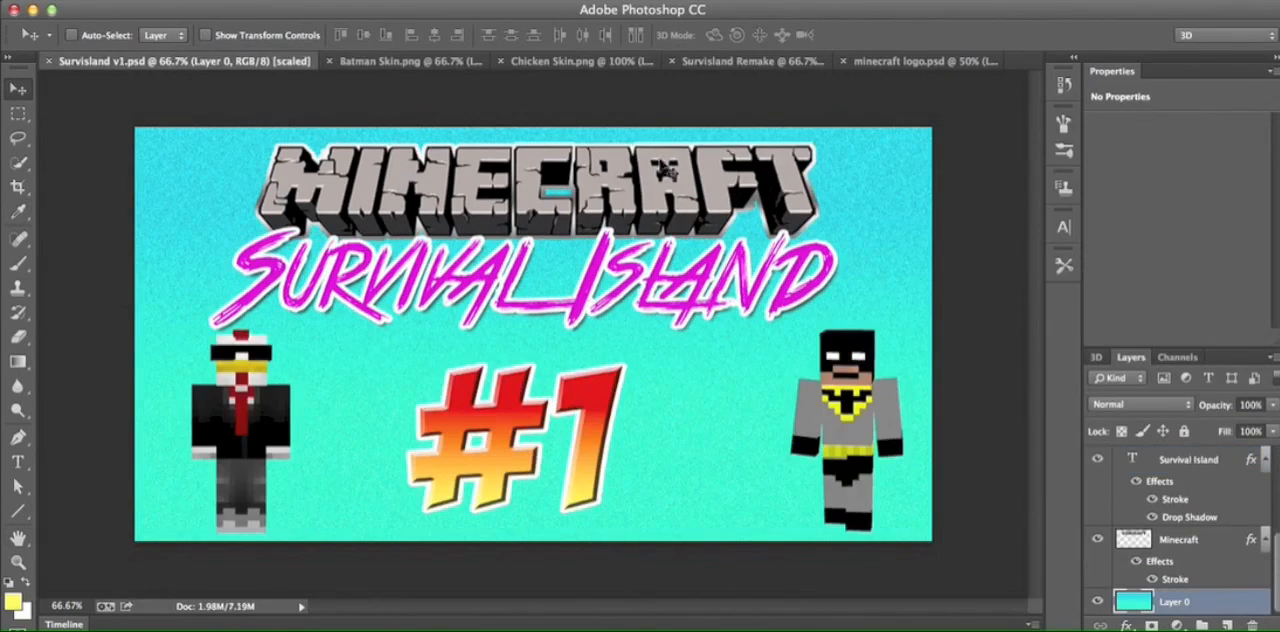
{"action": "left_click", "coordinate": [898, 63]}
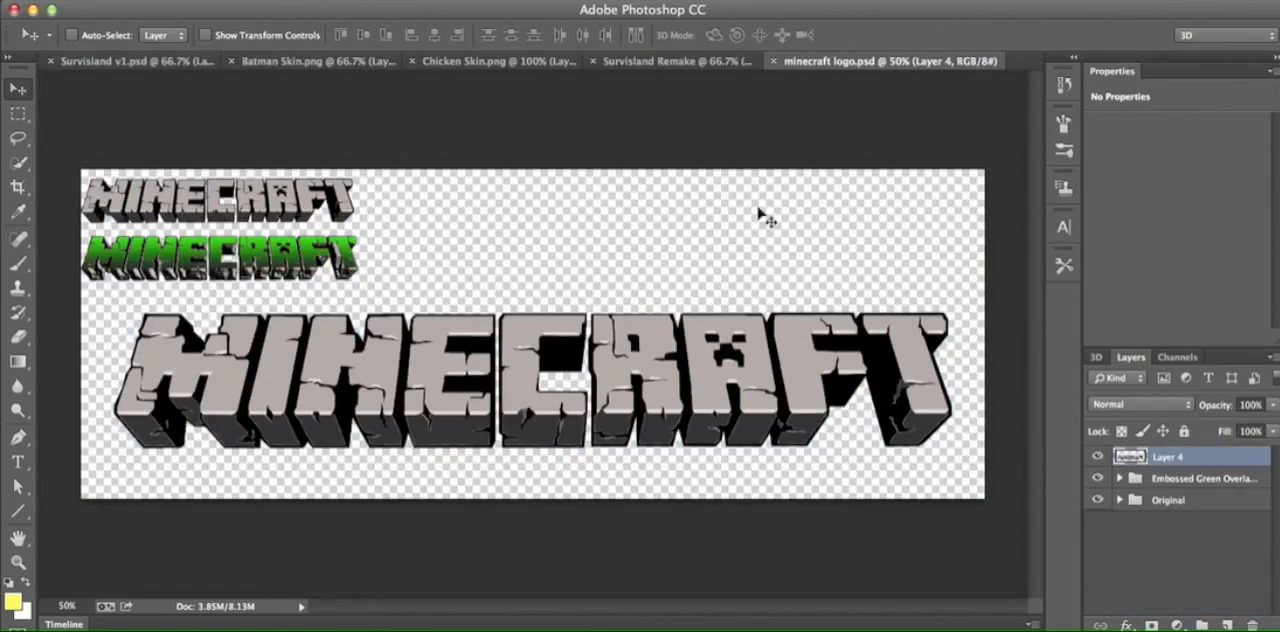
{"action": "left_click", "coordinate": [675, 61]}
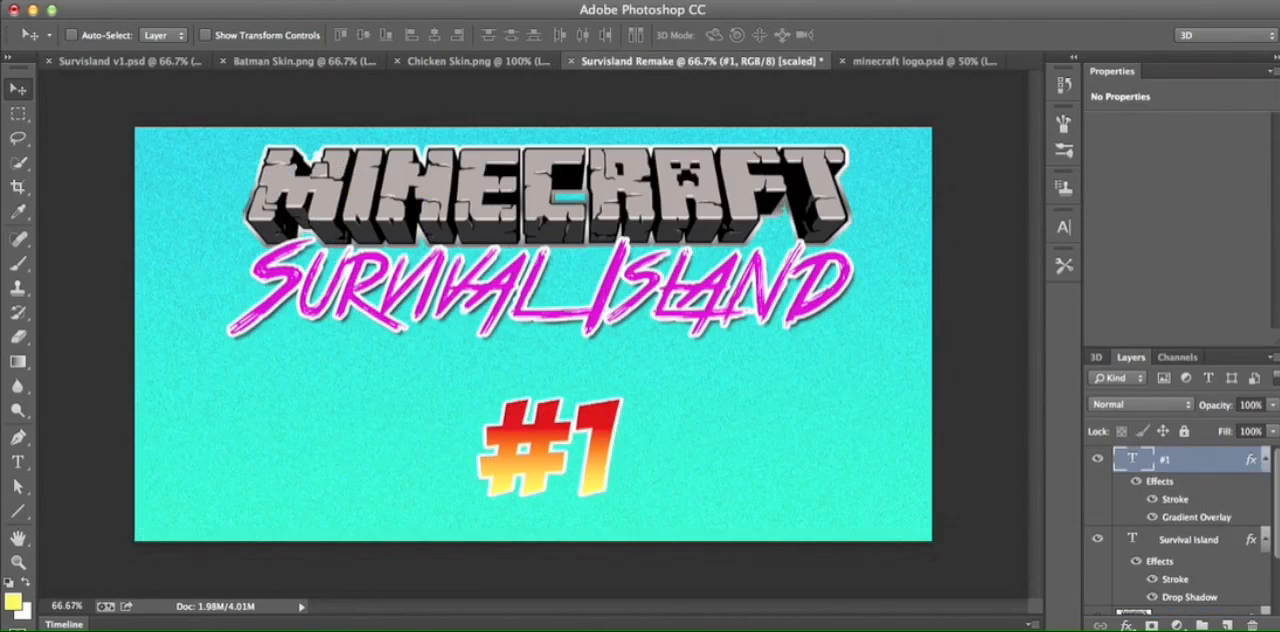
{"action": "left_click", "coordinate": [1127, 625]}
{"action": "left_click", "coordinate": [1163, 484]}
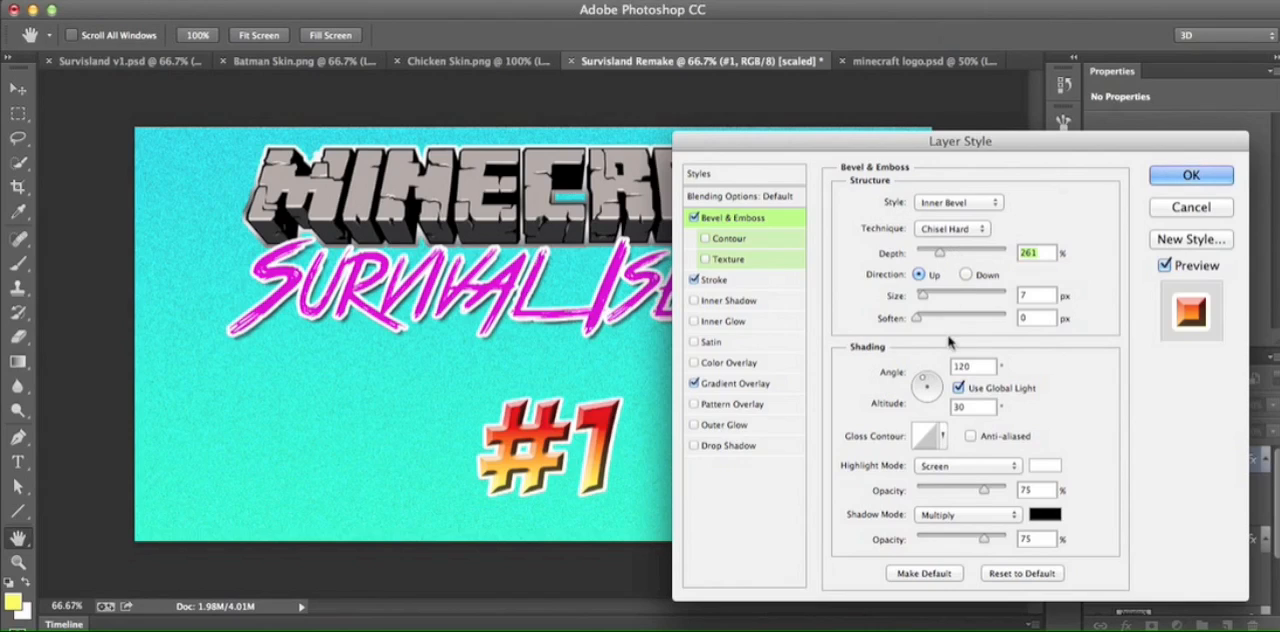
{"action": "left_click", "coordinate": [1178, 178]}
- Enlarge the #1 text with Free Transform and centre it in the space beneath Survival Island
{"action": "key", "text": "ctrl+t"}
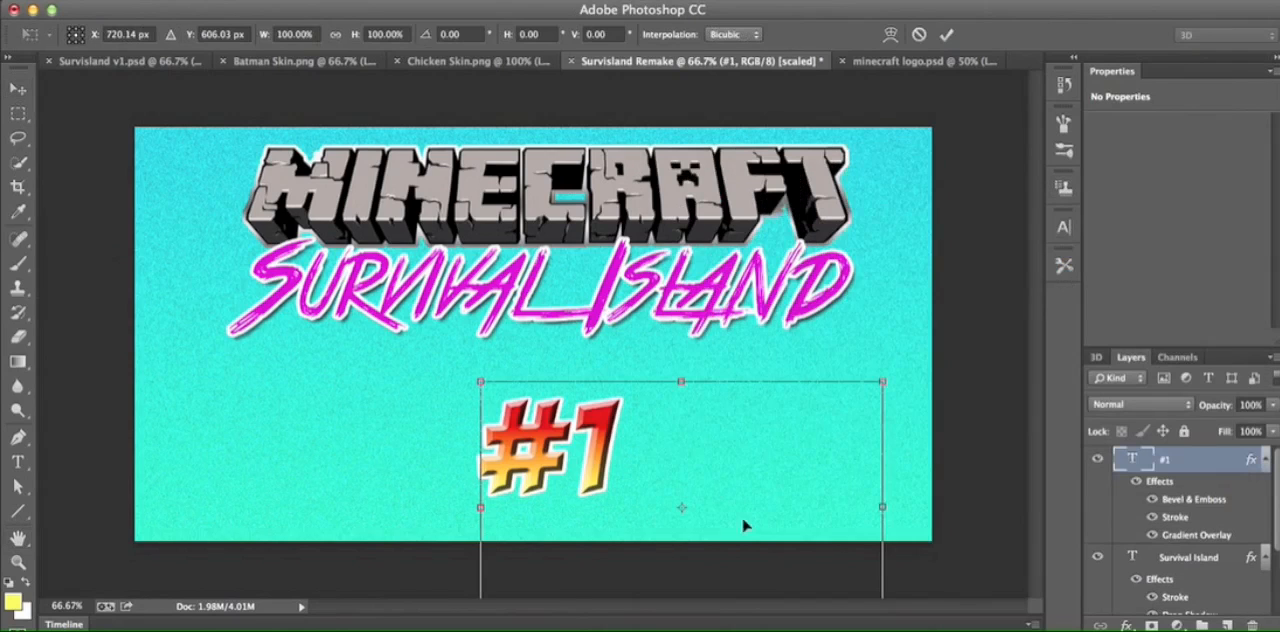
{"action": "left_click_drag", "start_coordinate": [888, 377], "coordinate": [971, 249]}
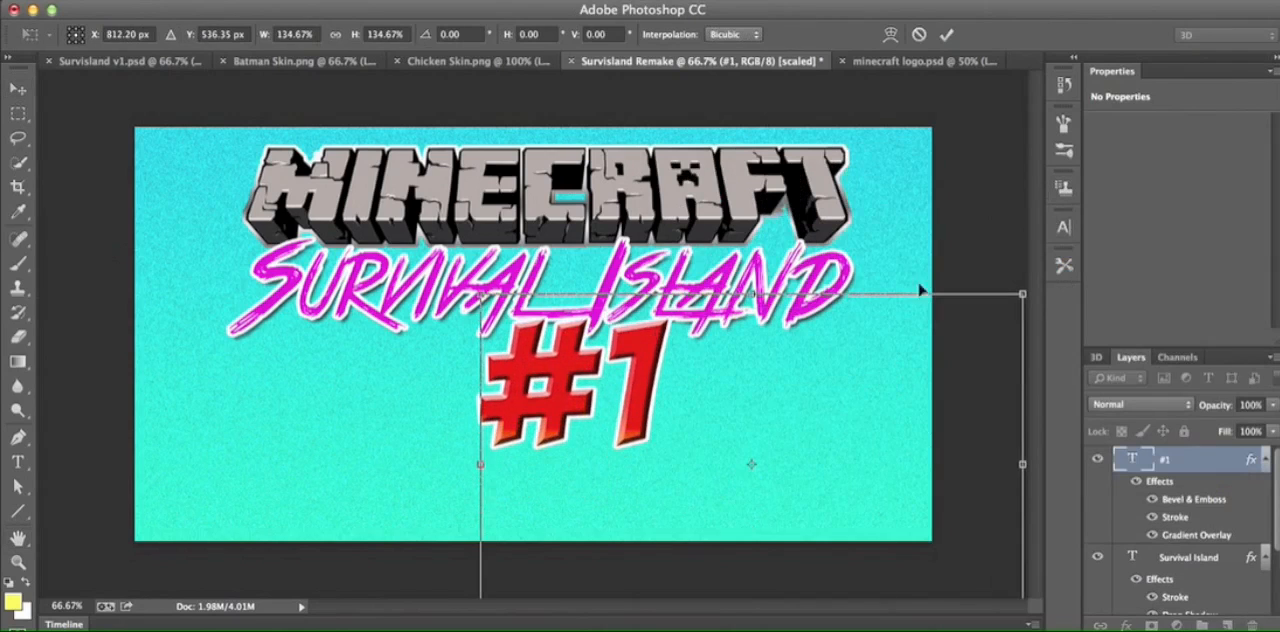
{"action": "left_click_drag", "start_coordinate": [883, 358], "coordinate": [833, 421]}
{"action": "left_click", "coordinate": [946, 34]}
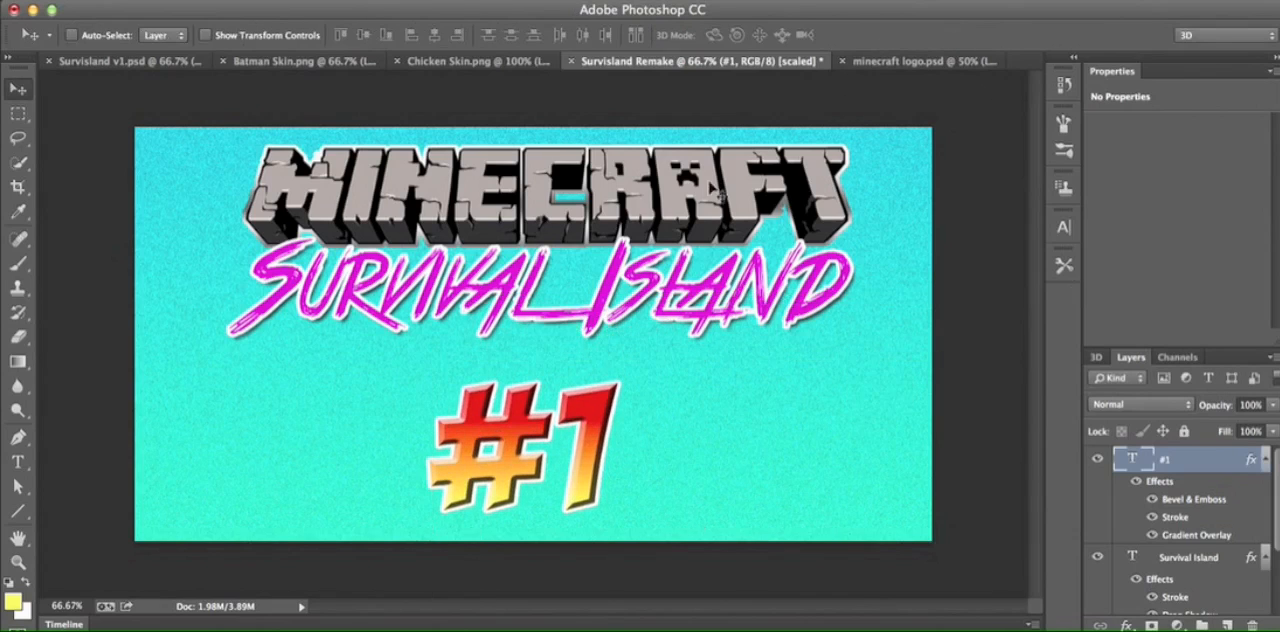
{"action": "mouse_move", "coordinate": [603, 375]}
{"action": "left_mouse_down"}
{"action": "mouse_move", "coordinate": [625, 289]}
{"action": "mouse_move", "coordinate": [624, 368]}
{"action": "left_mouse_up"}
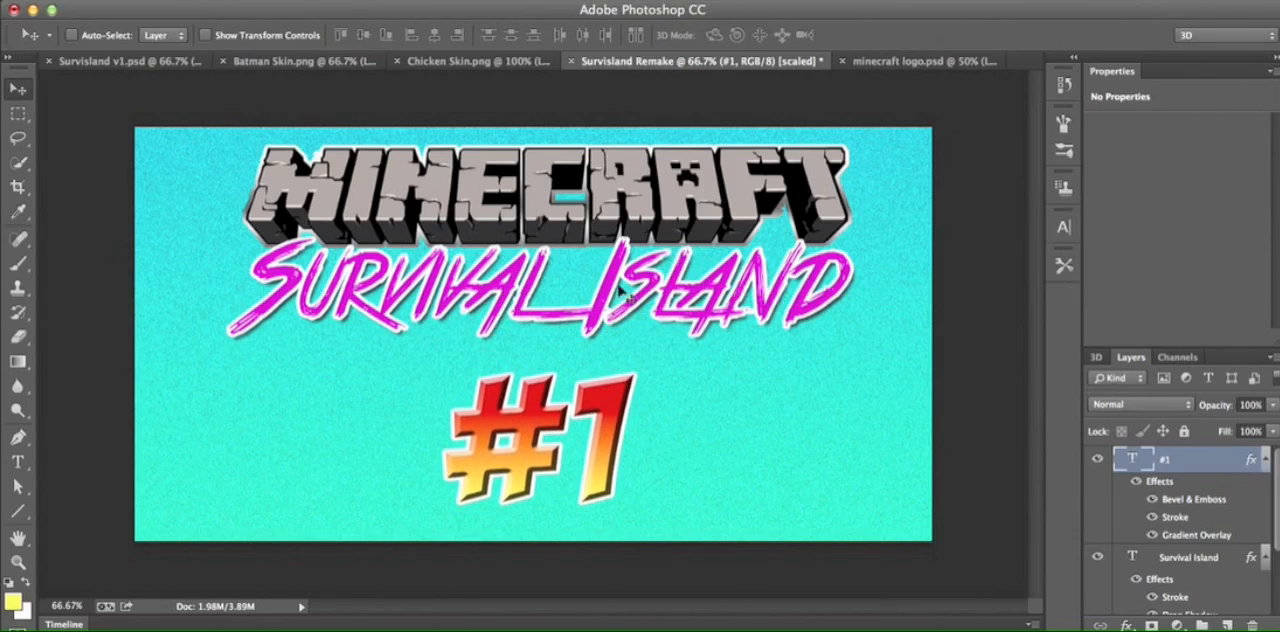
- Copy the character from Chicken Skin.png into Survisland Remake and place it to the right of #1
{"action": "left_click", "coordinate": [478, 61]}
{"action": "left_click_drag", "start_coordinate": [563, 314], "coordinate": [776, 160]}
{"action": "left_click_drag", "start_coordinate": [767, 467], "coordinate": [800, 400]}
- Scale the chicken character to about 79% with Free Transform and stand it on the canvas's lower edge, right of #1
{"action": "key", "text": "super+t"}
{"action": "left_click_drag", "start_coordinate": [845, 286], "coordinate": [812, 354]}
{"action": "left_click_drag", "start_coordinate": [796, 410], "coordinate": [799, 392]}
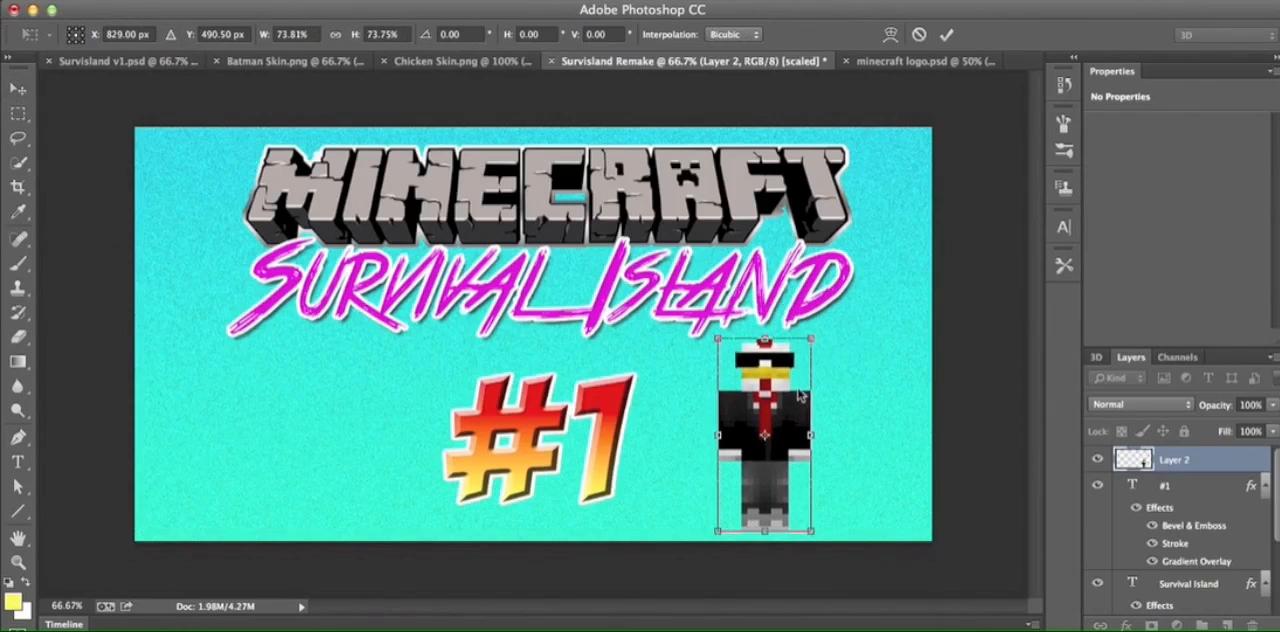
{"action": "left_click_drag", "start_coordinate": [815, 337], "coordinate": [825, 325]}
{"action": "left_click_drag", "start_coordinate": [801, 386], "coordinate": [801, 397]}
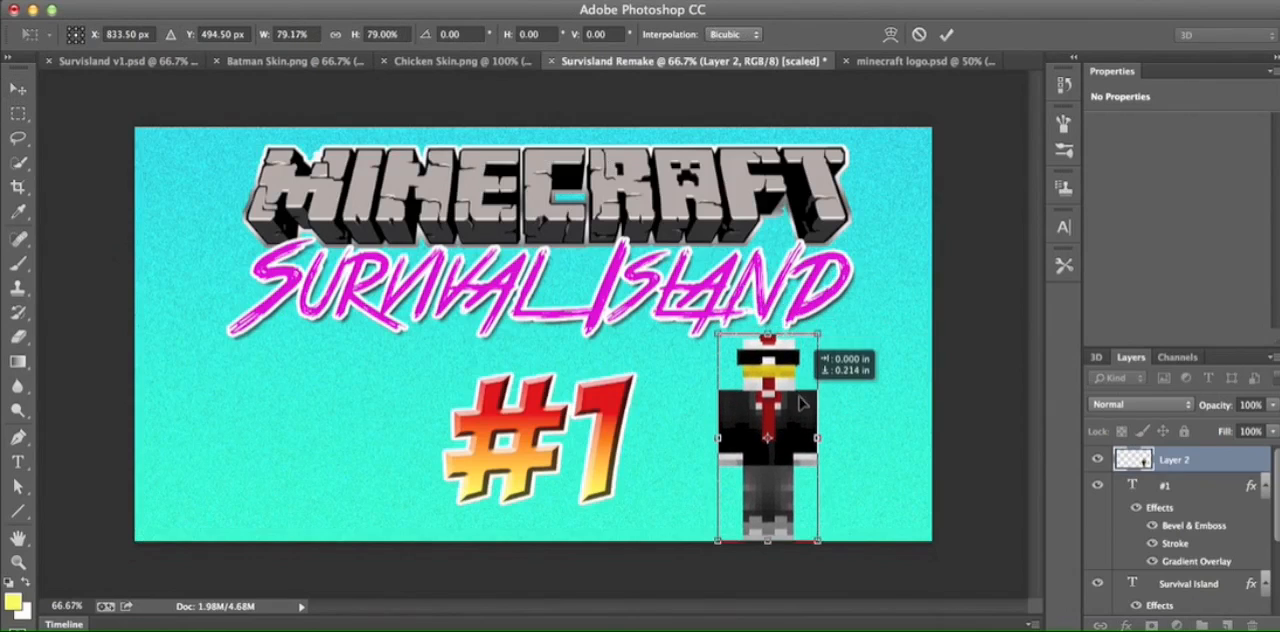
{"action": "left_click", "coordinate": [946, 34]}
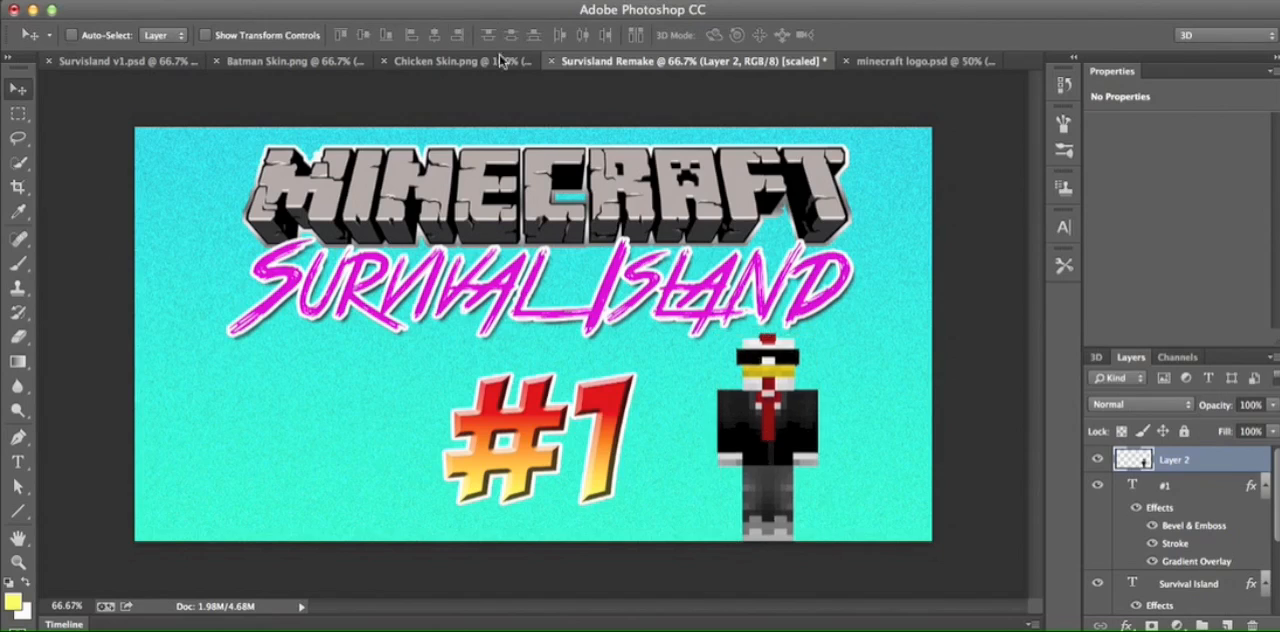
- Copy the character from Batman Skin.png into Survisland Remake and place it to the left of #1
{"action": "left_click", "coordinate": [300, 61]}
{"action": "left_click_drag", "start_coordinate": [398, 222], "coordinate": [722, 64]}
{"action": "left_click_drag", "start_coordinate": [390, 394], "coordinate": [298, 503]}
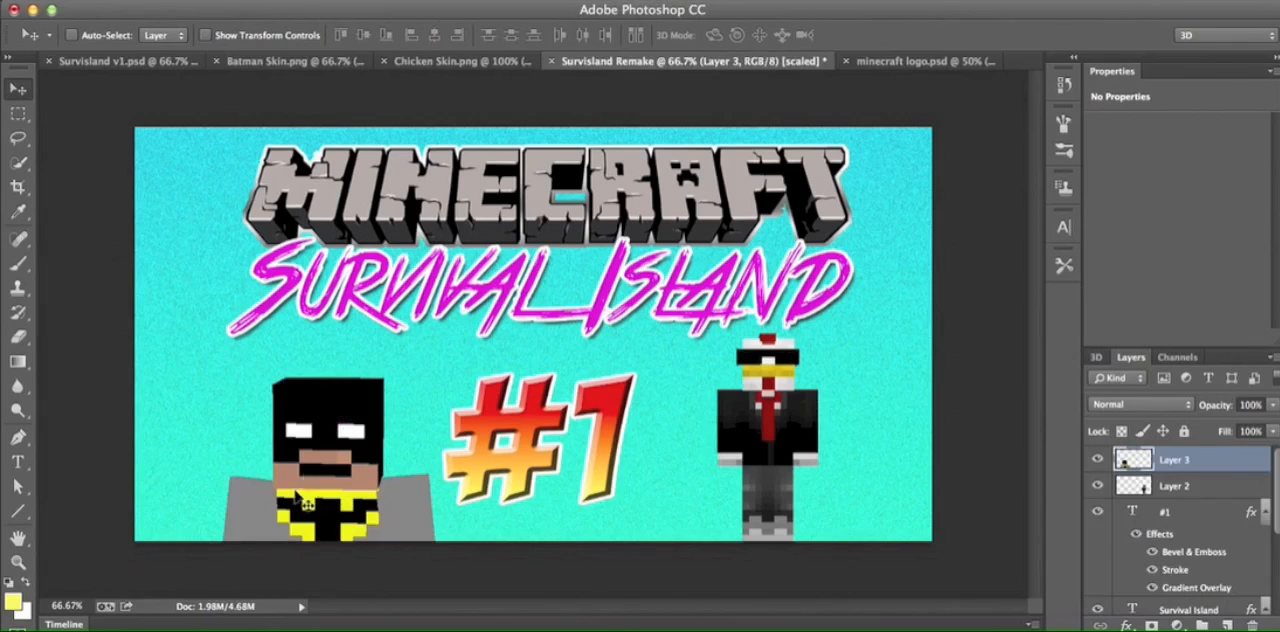
- Scale the Batman character to about 50% with Free Transform and fit it below Survival Island, left of #1
{"action": "key", "text": "ctrl+t"}
{"action": "left_click_drag", "start_coordinate": [388, 442], "coordinate": [344, 355]}
{"action": "left_click_drag", "start_coordinate": [399, 326], "coordinate": [363, 393]}
{"action": "left_click_drag", "start_coordinate": [347, 441], "coordinate": [362, 382]}
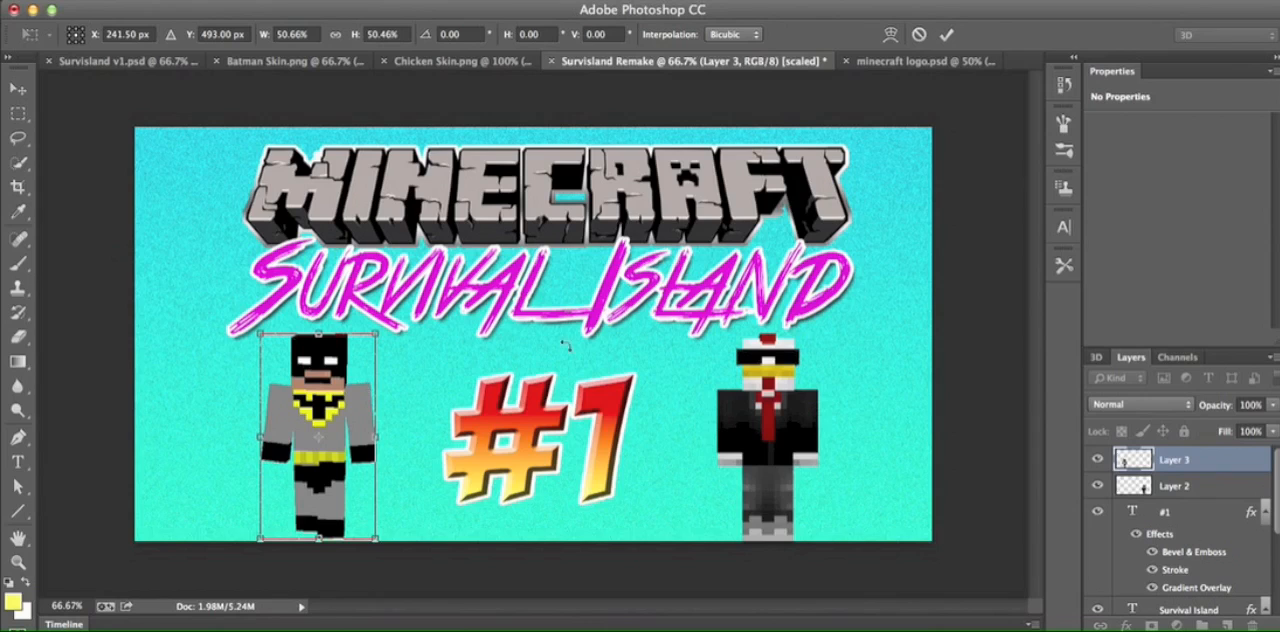
{"action": "left_click", "coordinate": [947, 35]}
- Check the character placement in Survisland v1.psd and return to Survisland Remake
{"action": "left_click", "coordinate": [127, 60]}
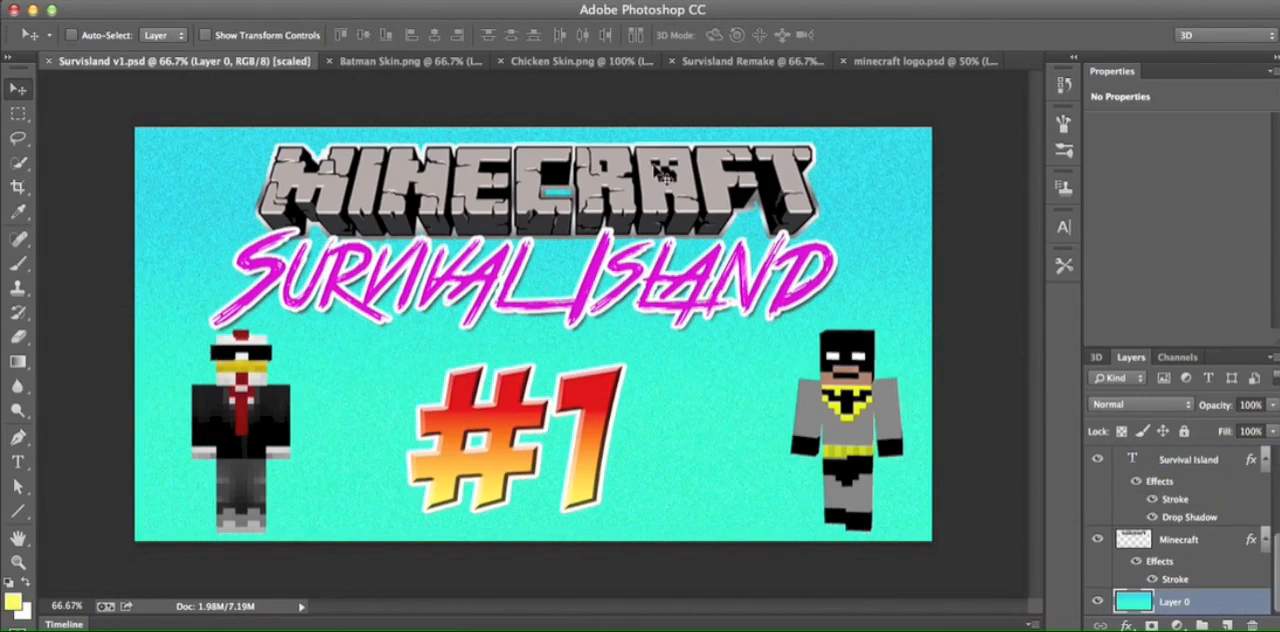
{"action": "left_click", "coordinate": [925, 61]}
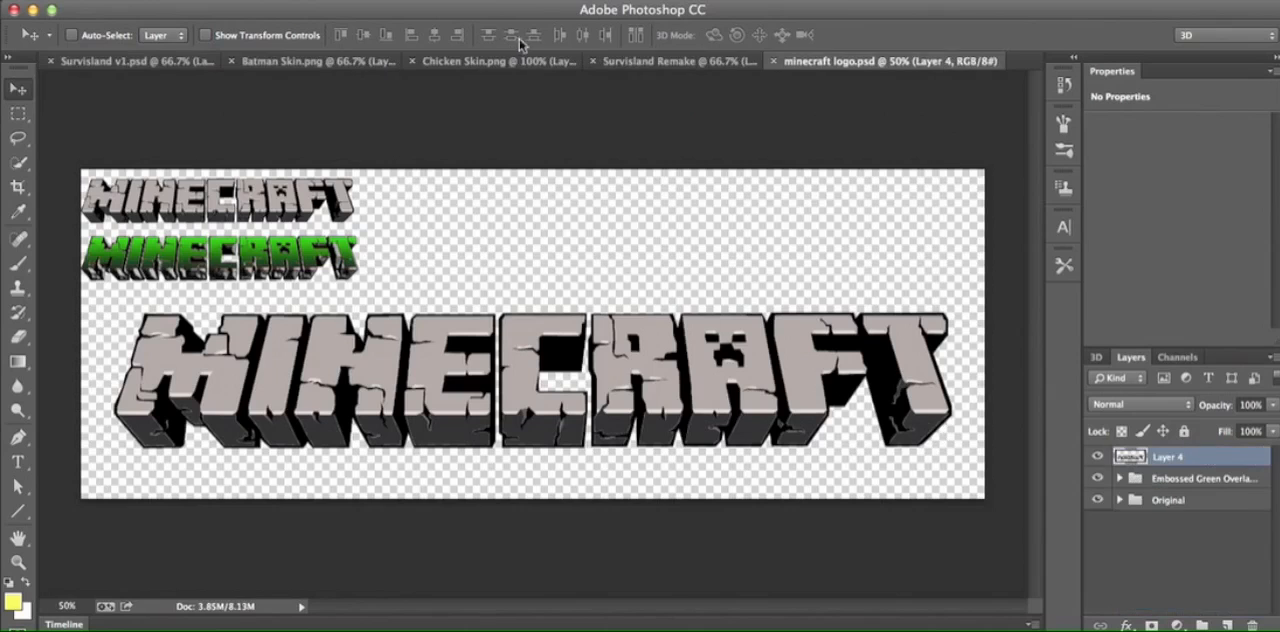
{"action": "left_click", "coordinate": [634, 58]}
{"action": "left_click_drag", "start_coordinate": [497, 435], "coordinate": [437, 435]}
{"action": "left_click_drag", "start_coordinate": [698, 436], "coordinate": [1018, 428]}
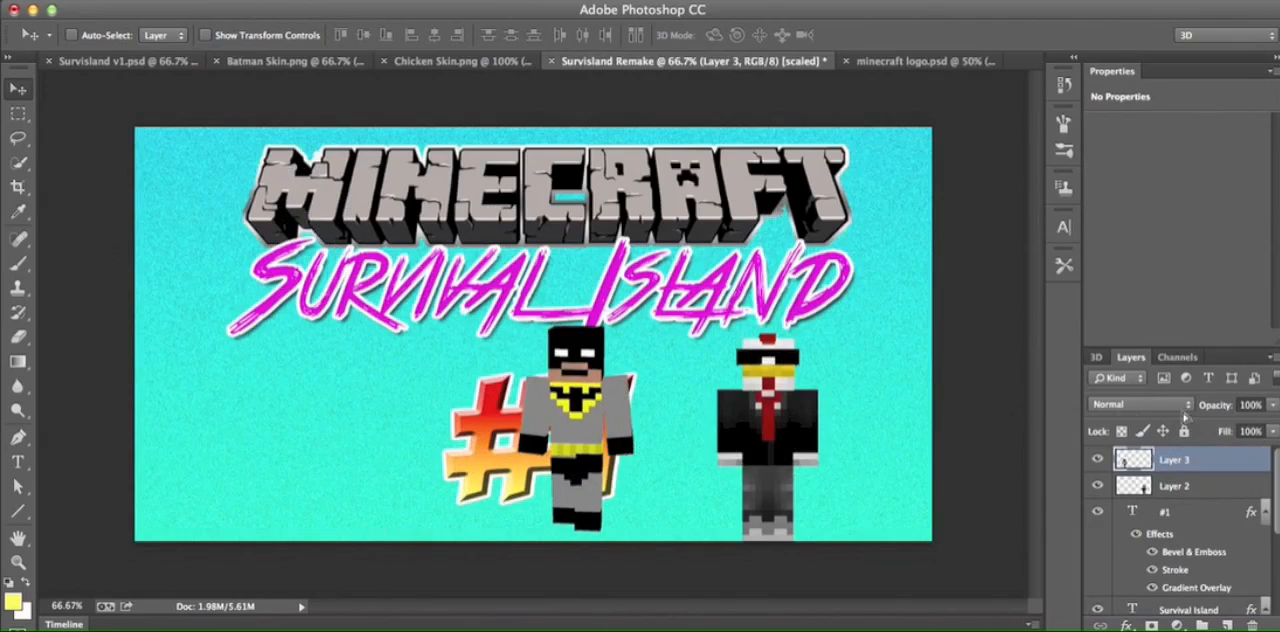
{"action": "key", "text": "super+z"}
- Swap the two characters, moving Batman to the right of #1 and the chicken on Layer 2 to its left
{"action": "left_click_drag", "start_coordinate": [418, 476], "coordinate": [795, 458]}
{"action": "left_click", "coordinate": [1228, 484]}
{"action": "left_click_drag", "start_coordinate": [818, 506], "coordinate": [361, 493]}
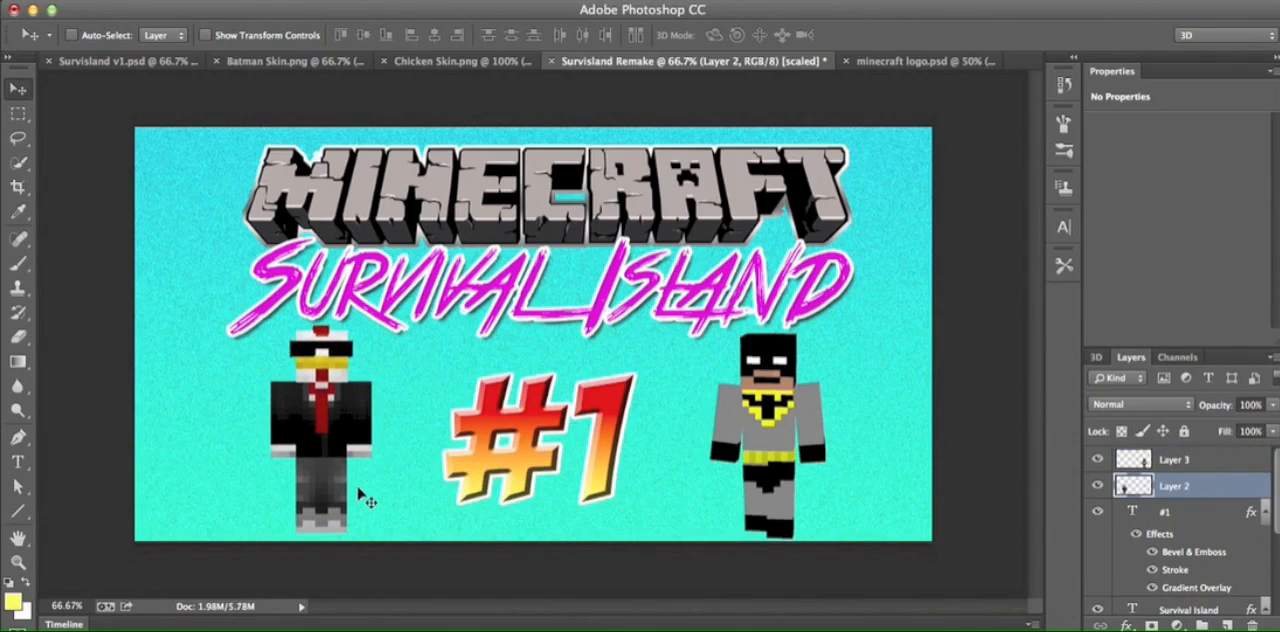